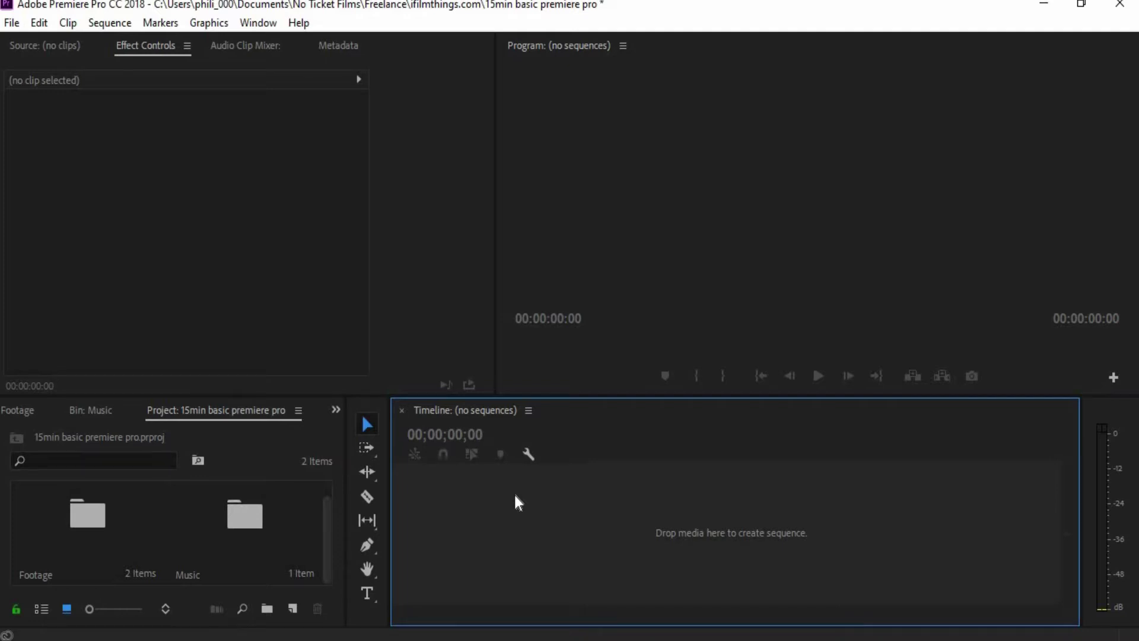
{"action": "left_click", "coordinate": [245, 462]}
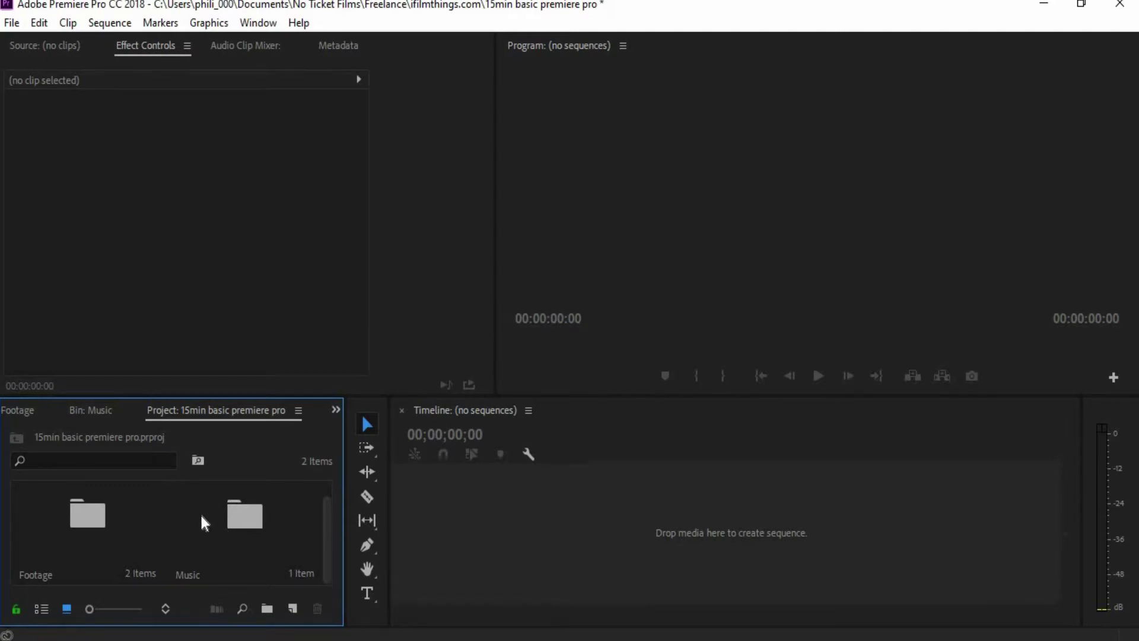
{"action": "left_click", "coordinate": [11, 23]}
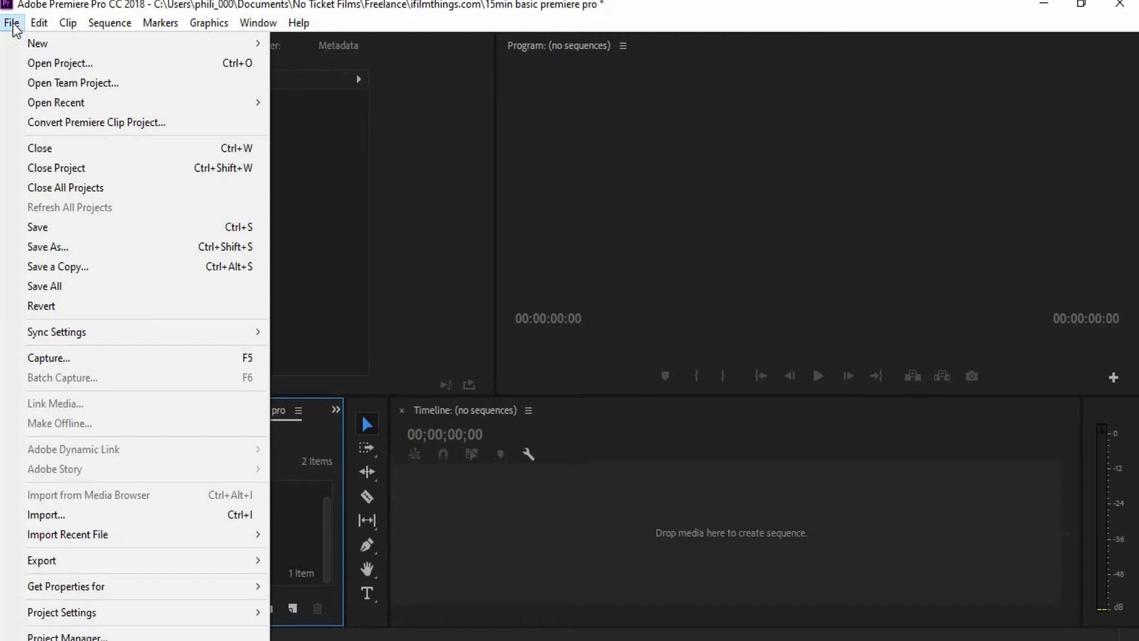
{"action": "mouse_move", "coordinate": [16, 30]}
{"action": "mouse_move", "coordinate": [168, 44]}
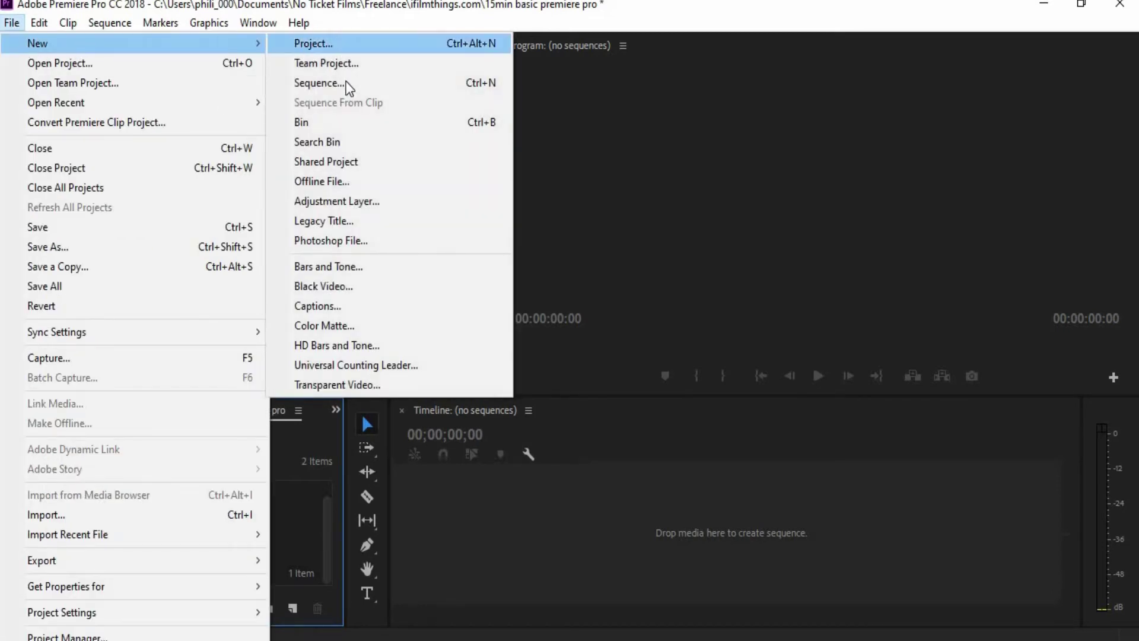
{"action": "left_click", "coordinate": [195, 561]}
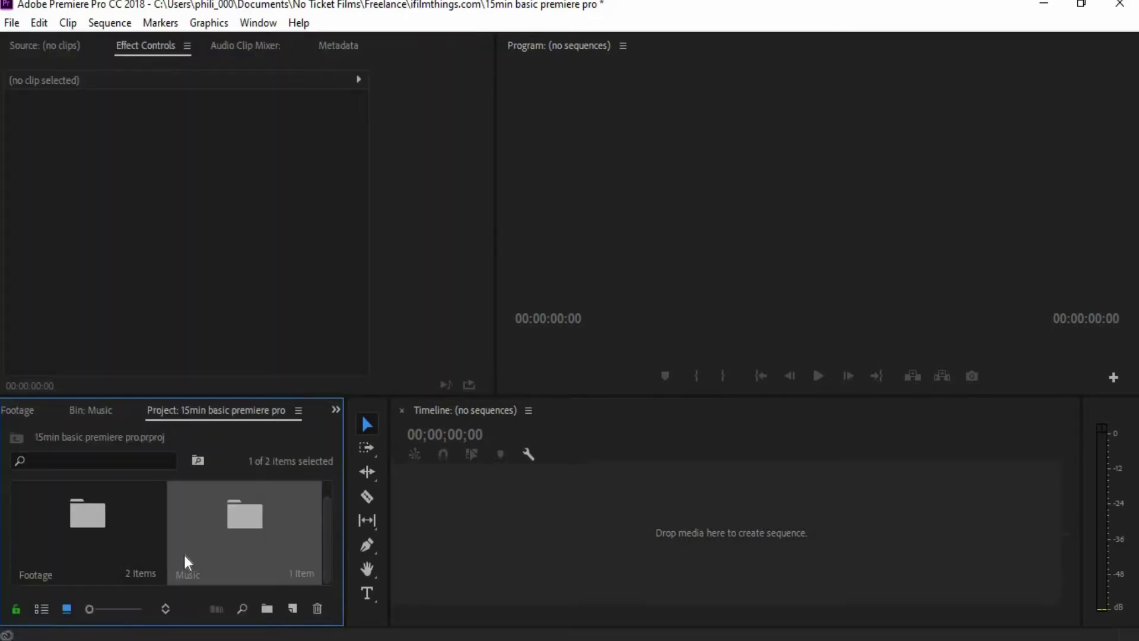
{"action": "left_click", "coordinate": [165, 564]}
{"action": "right_click", "coordinate": [165, 564]}
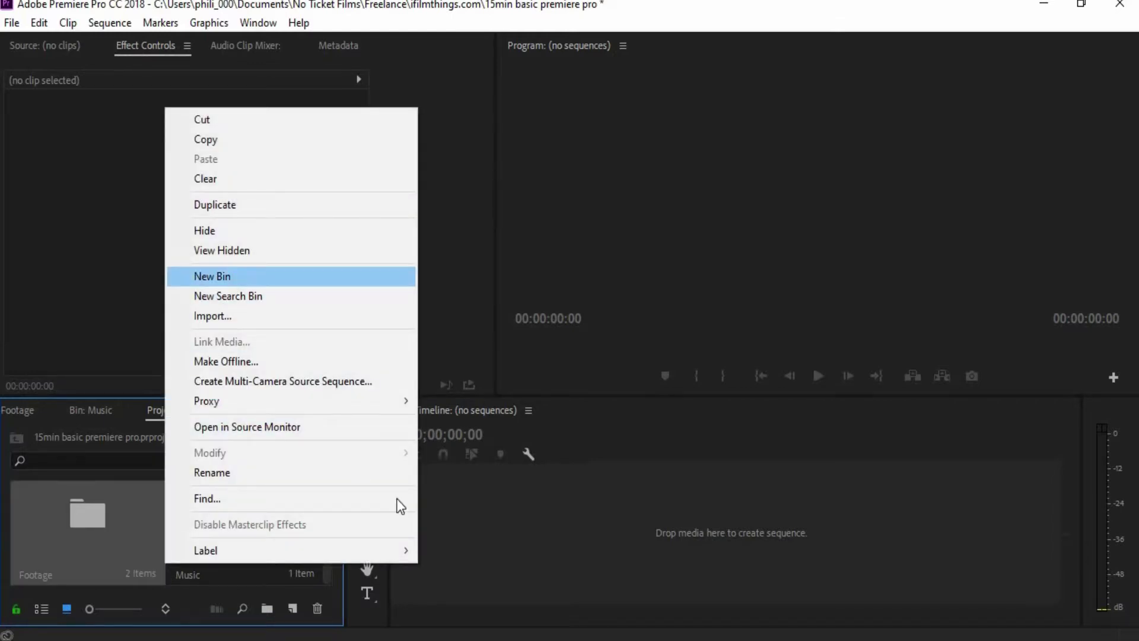
{"action": "left_click", "coordinate": [513, 560]}
{"action": "left_click", "coordinate": [166, 555]}
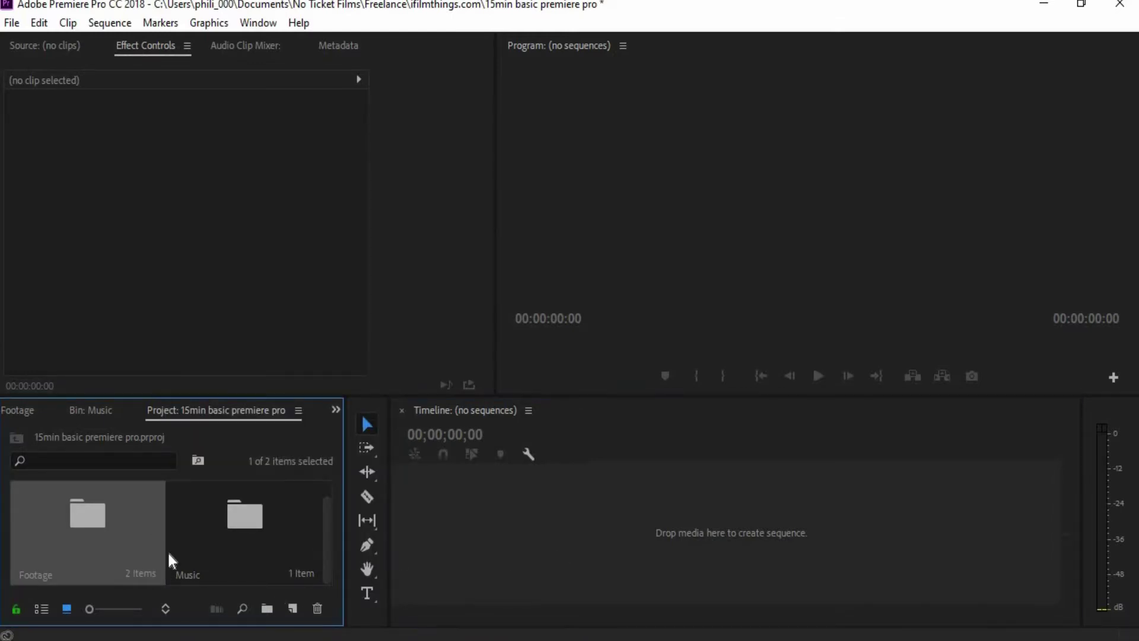
Create a new sequence named Sequence 01 using the HDV 1080p25 preset
{"action": "left_click", "coordinate": [9, 25]}
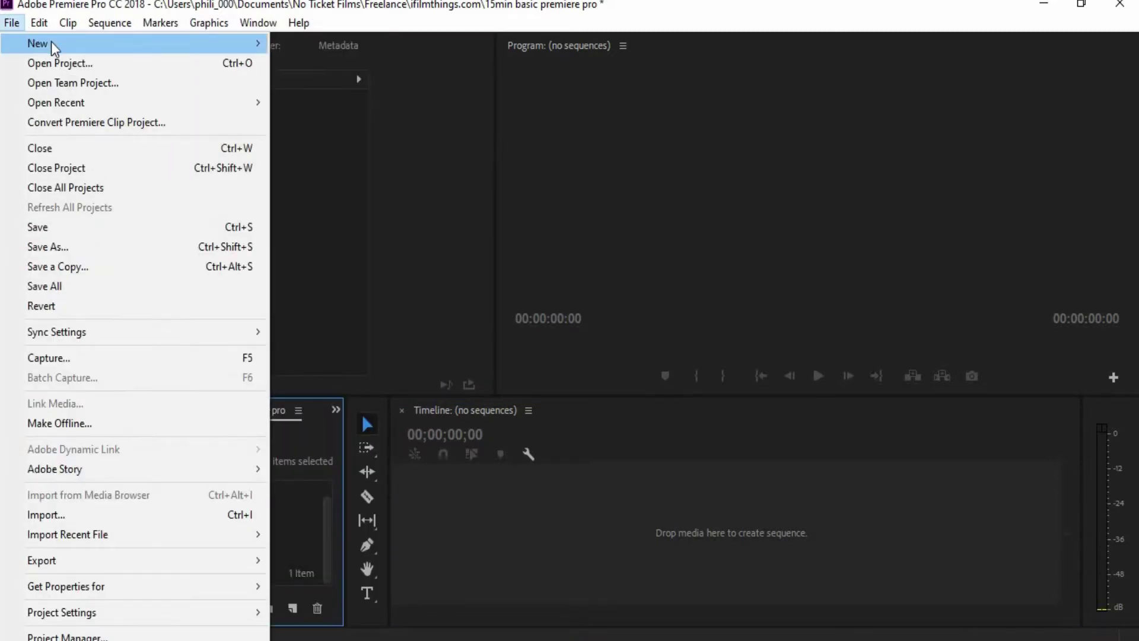
{"action": "mouse_move", "coordinate": [47, 43]}
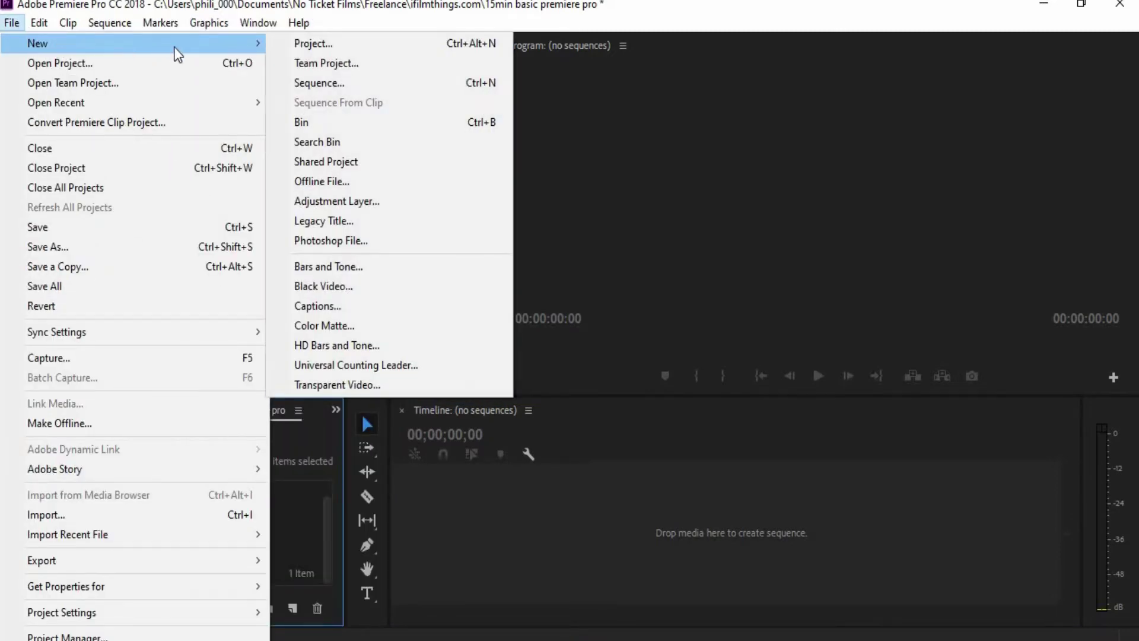
{"action": "left_click", "coordinate": [330, 82]}
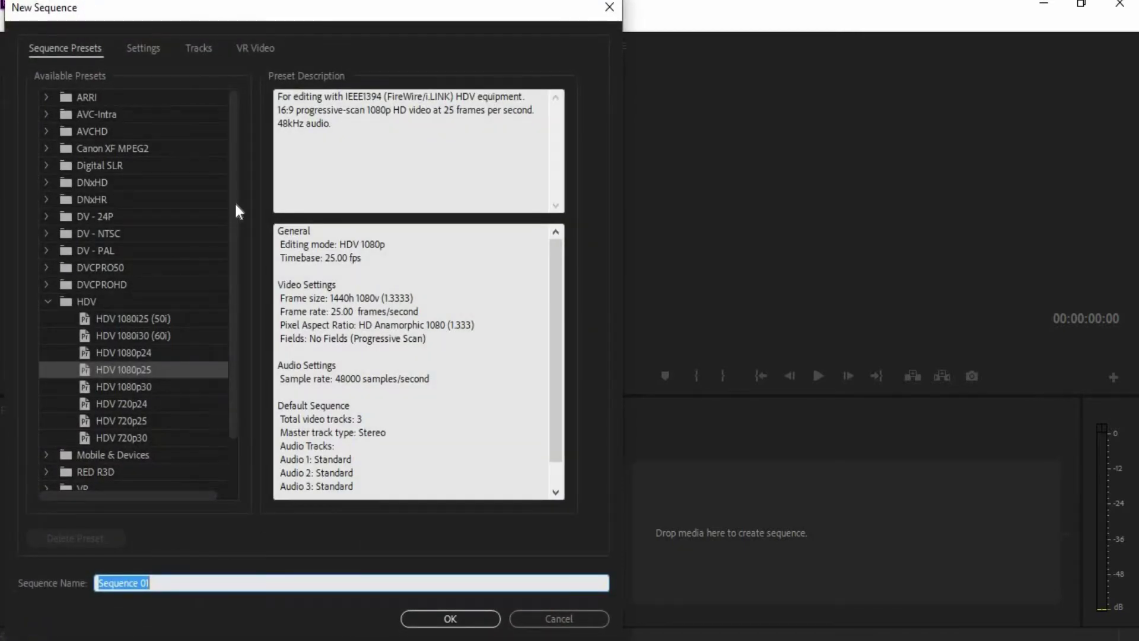
{"action": "left_click", "coordinate": [455, 620]}
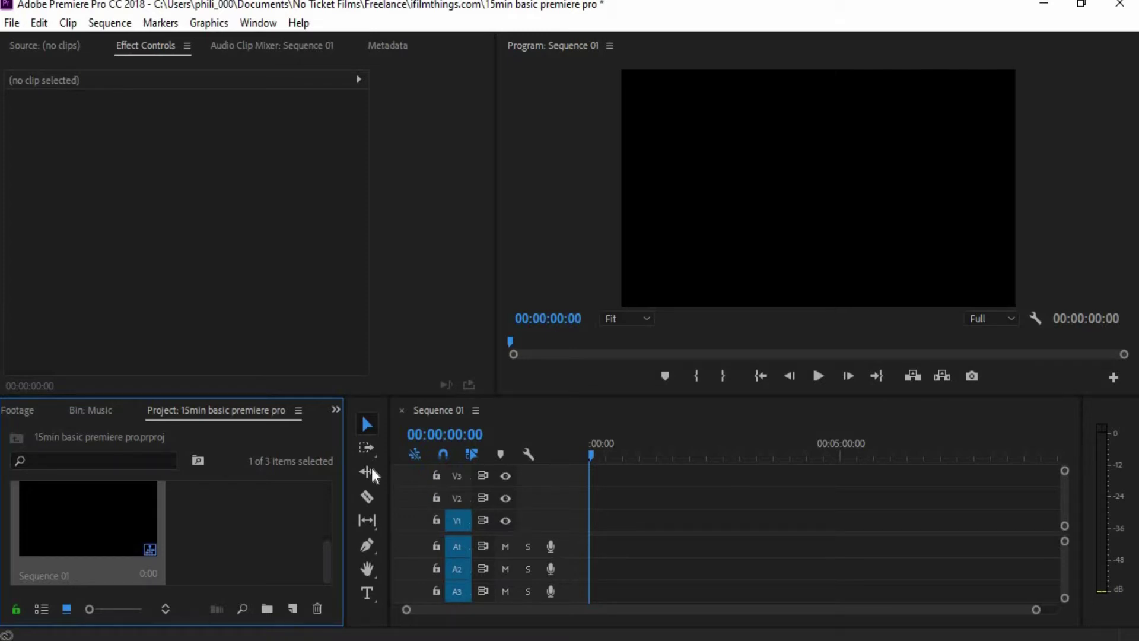
{"action": "left_click", "coordinate": [614, 422]}
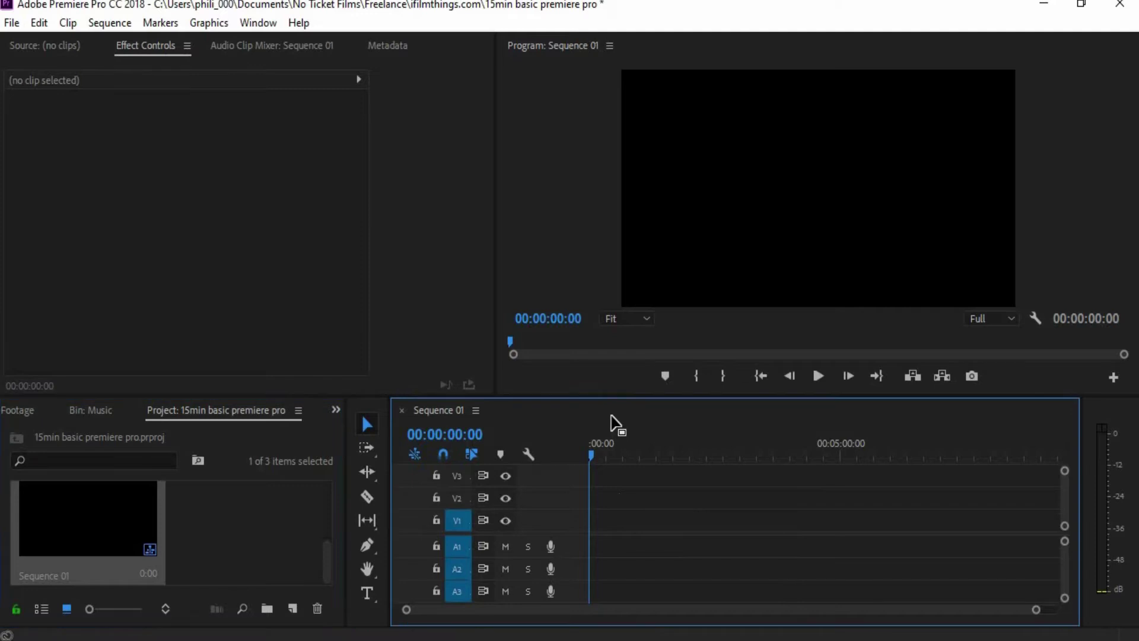
Open the Footage bin, load MVI_3616.MOV in the Source monitor and scrub through the part before its marked range
{"action": "left_click", "coordinate": [316, 581]}
{"action": "left_click_drag", "start_coordinate": [325, 568], "coordinate": [315, 514]}
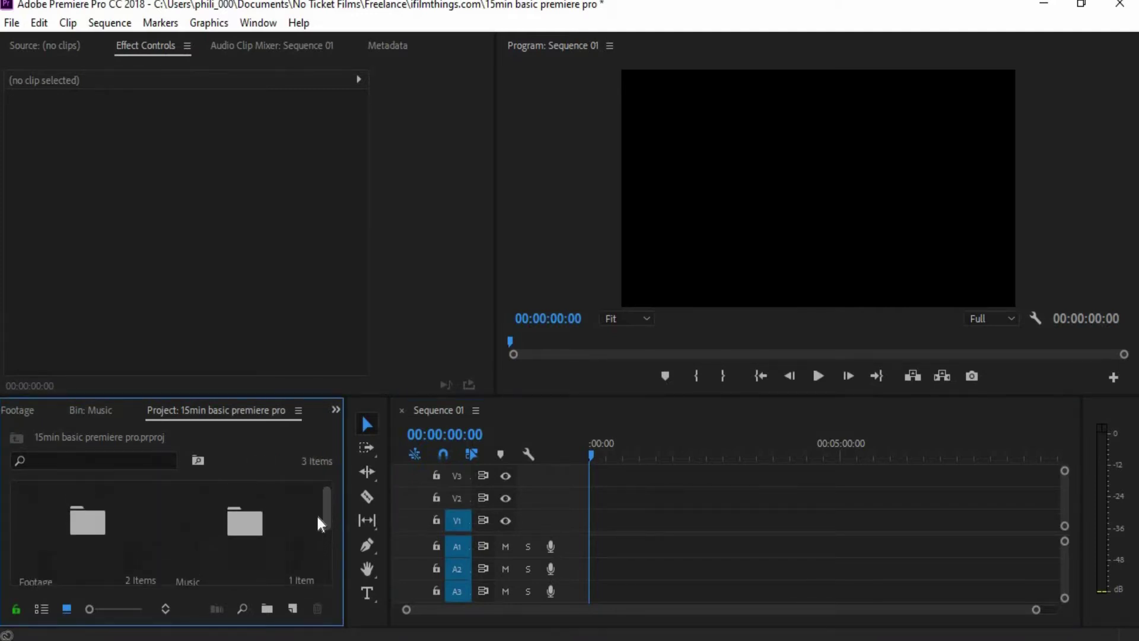
{"action": "double_click", "coordinate": [105, 525]}
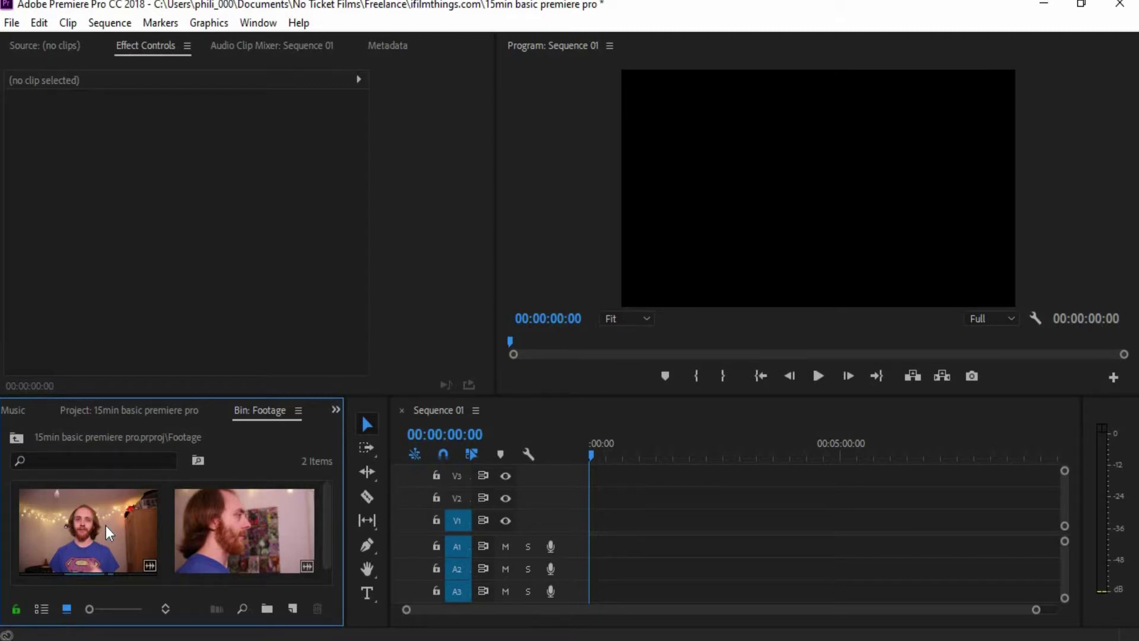
{"action": "double_click", "coordinate": [106, 526]}
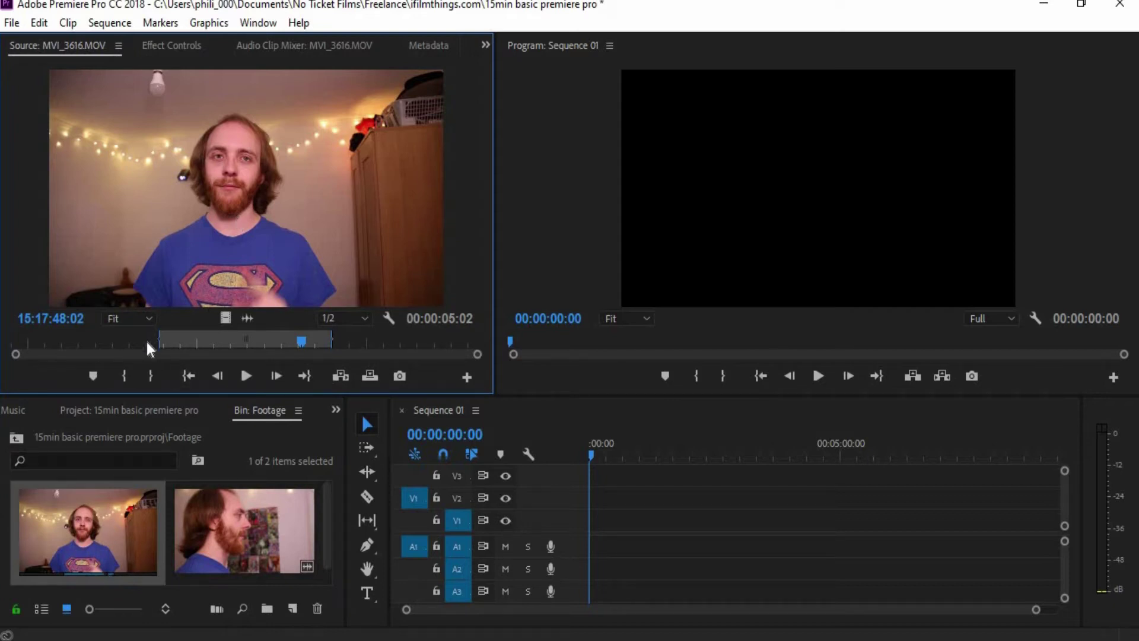
{"action": "left_click", "coordinate": [113, 341]}
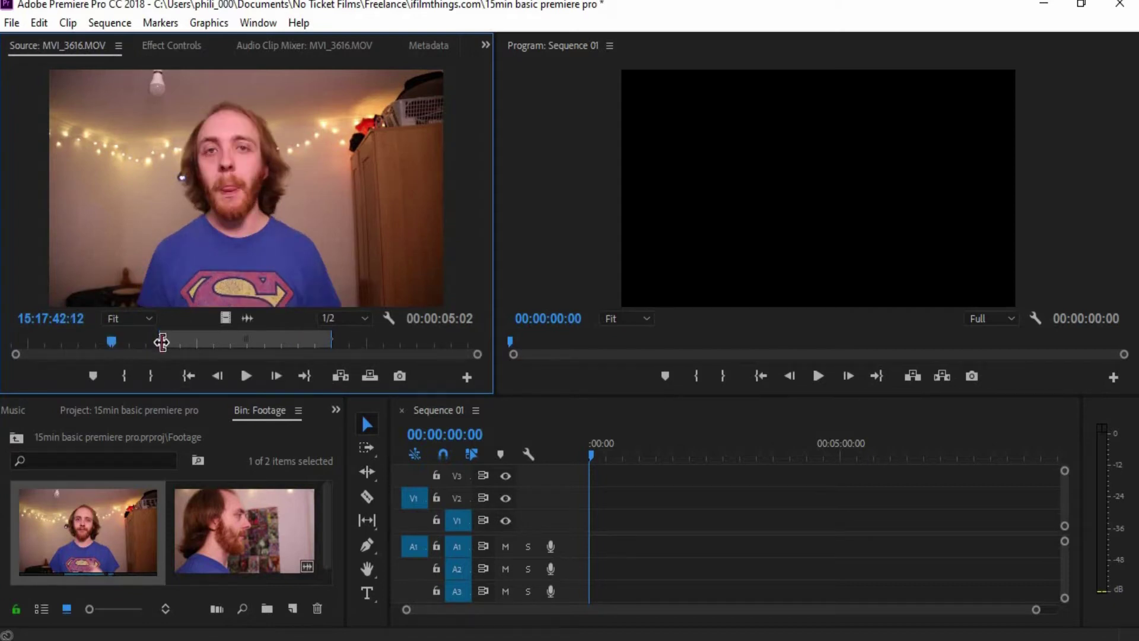
{"action": "left_click_drag", "start_coordinate": [126, 342], "coordinate": [141, 341]}
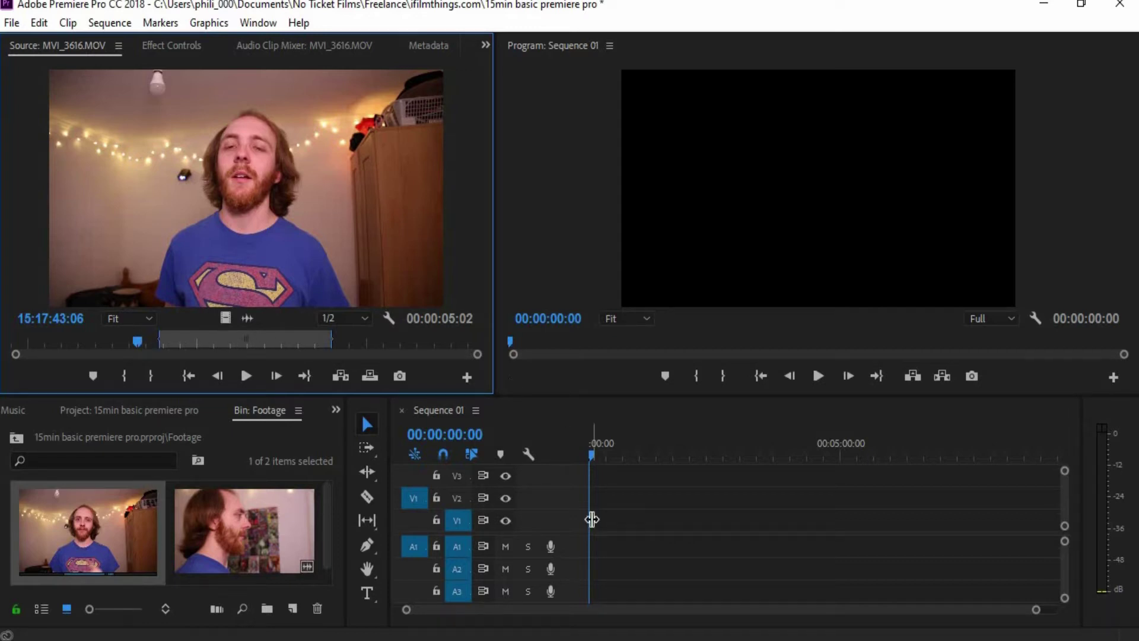
Place MVI_3616.MOV at the very start of video track V1 and audio track A1 in Sequence 01
{"action": "left_click", "coordinate": [81, 523]}
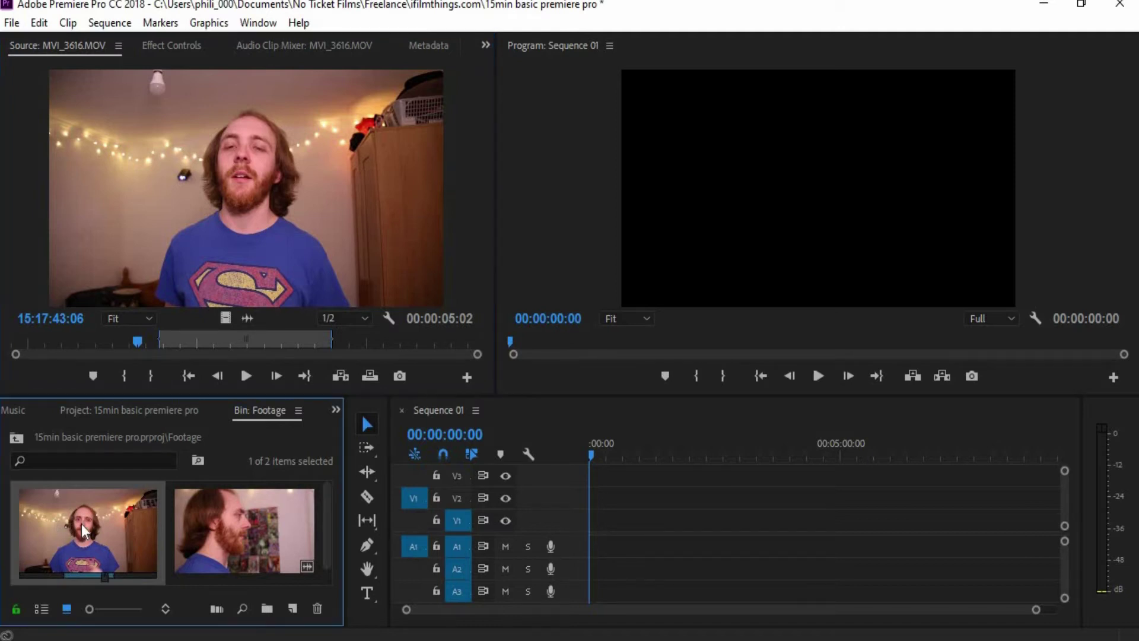
{"action": "left_click_drag", "start_coordinate": [80, 523], "coordinate": [595, 537]}
{"action": "left_click_drag", "start_coordinate": [1035, 611], "coordinate": [664, 615]}
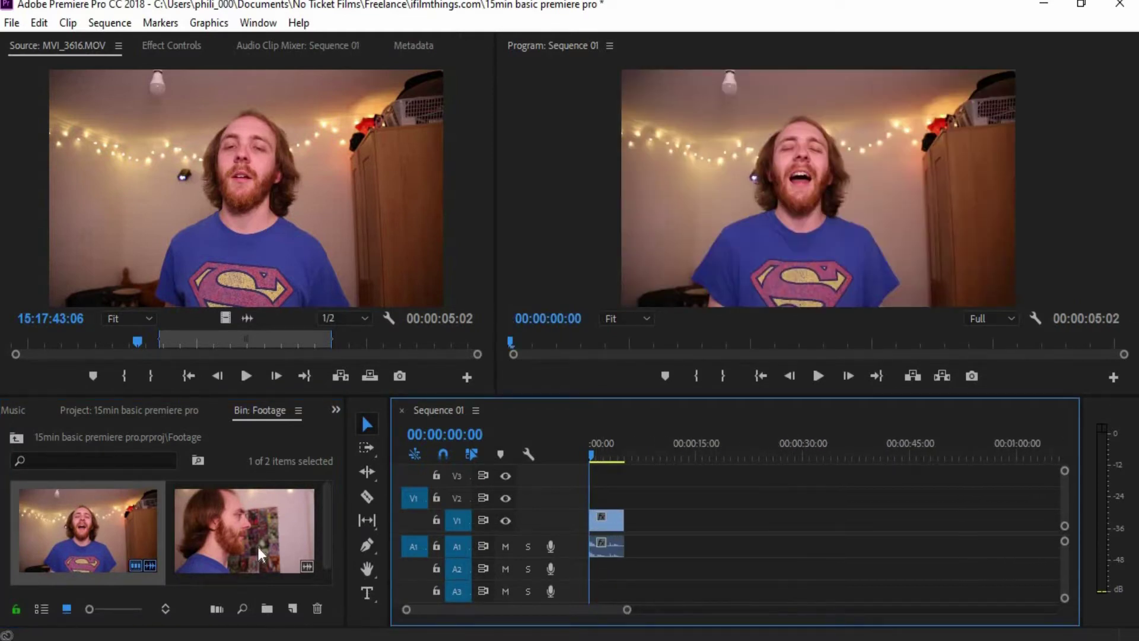
Place MVI_3619.MOV directly after MVI_3616.MOV on track V1 and play the sequence across the cut
{"action": "double_click", "coordinate": [233, 510]}
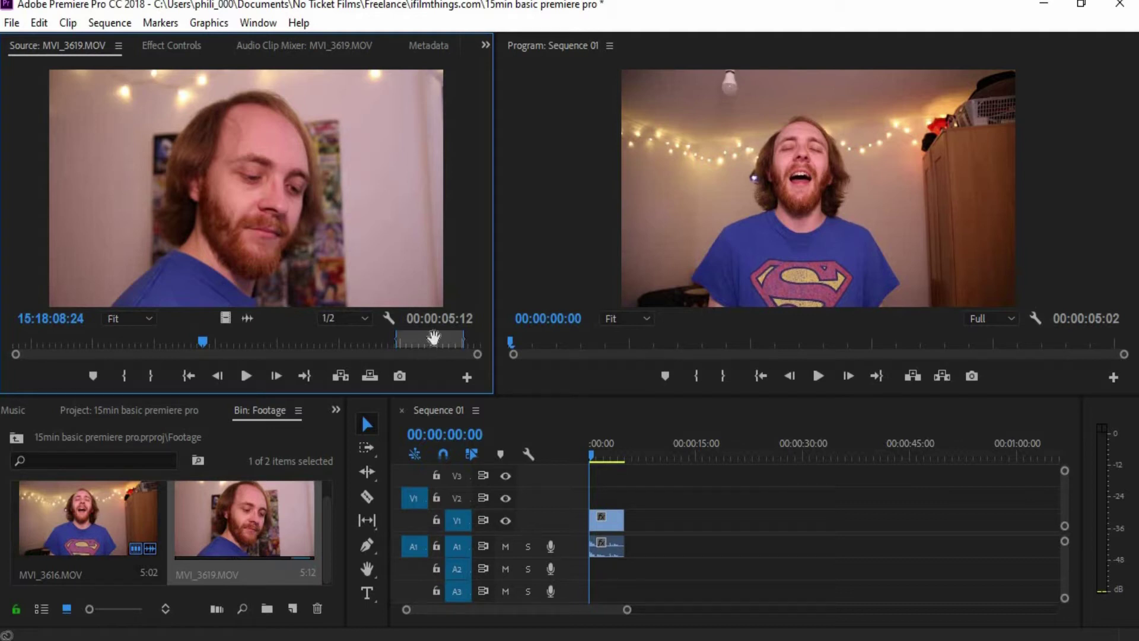
{"action": "left_click_drag", "start_coordinate": [242, 517], "coordinate": [635, 533]}
{"action": "left_click", "coordinate": [619, 452]}
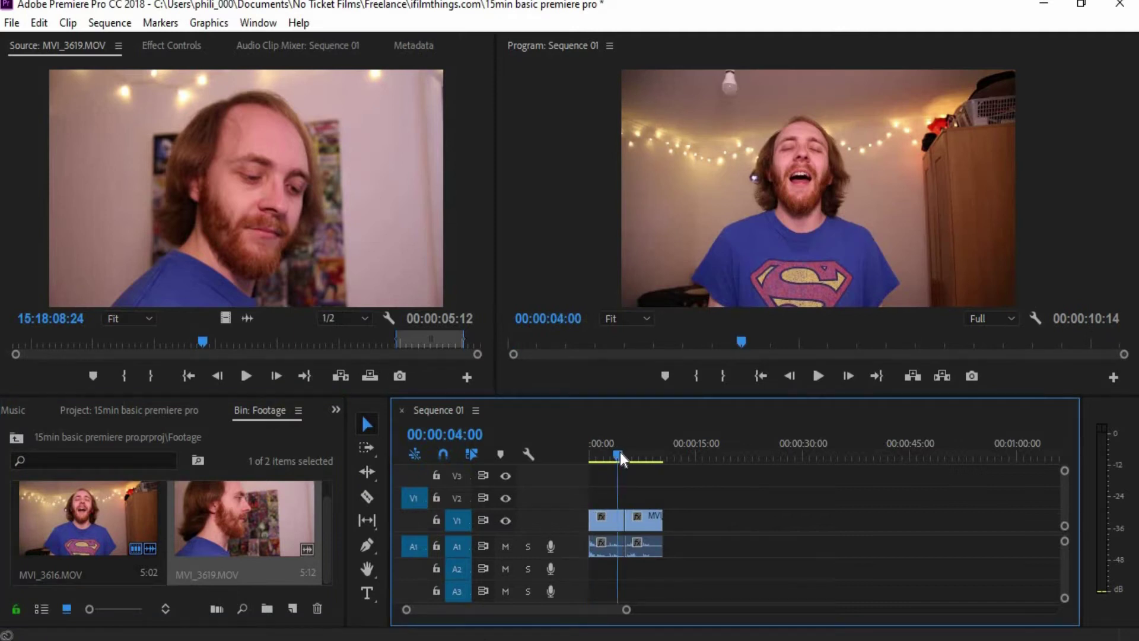
{"action": "left_click", "coordinate": [621, 452]}
{"action": "key", "text": "space"}
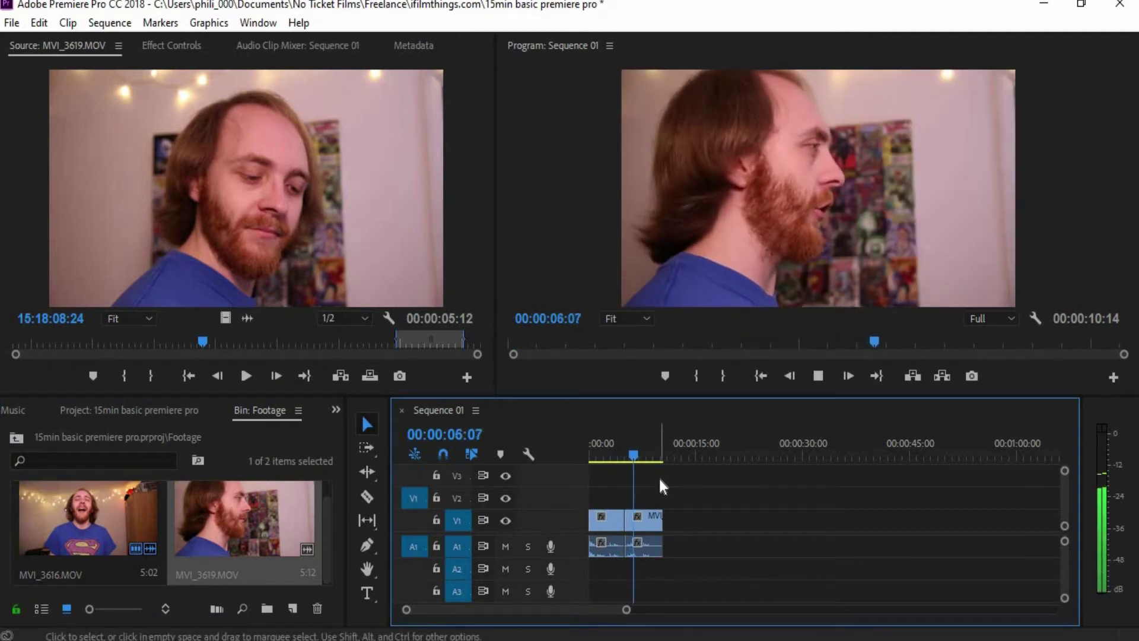
{"action": "key", "text": "space"}
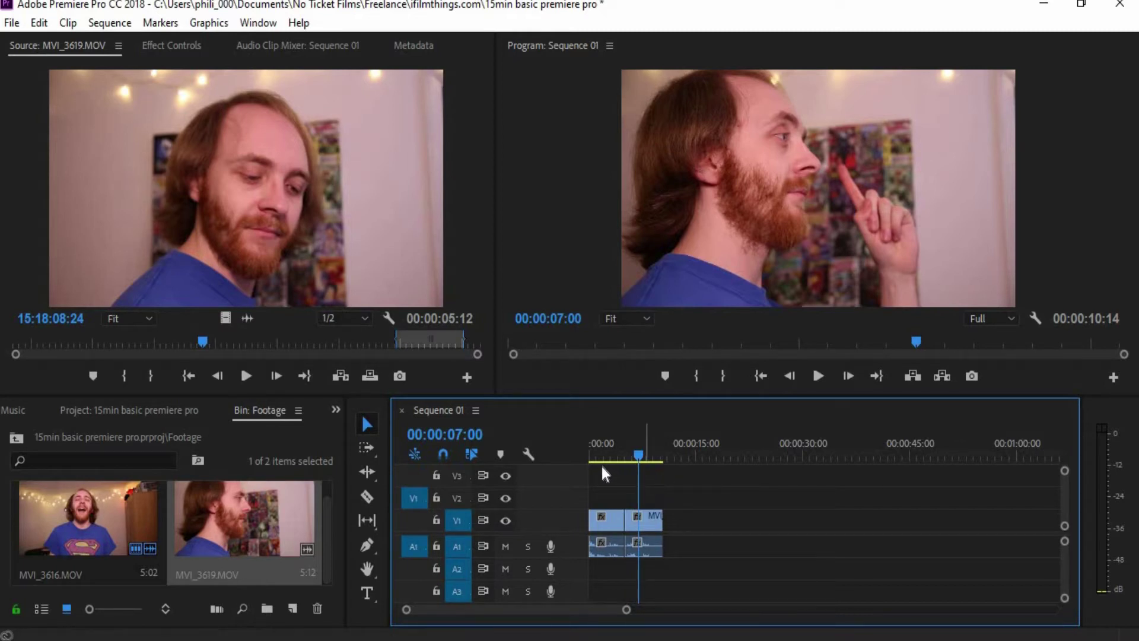
Locate the cut frame at 00:00:04:06 with the playhead and trim the end of MVI_3616.MOV back to it
{"action": "left_click_drag", "start_coordinate": [613, 453], "coordinate": [620, 452]}
{"action": "left_click_drag", "start_coordinate": [627, 610], "coordinate": [552, 600]}
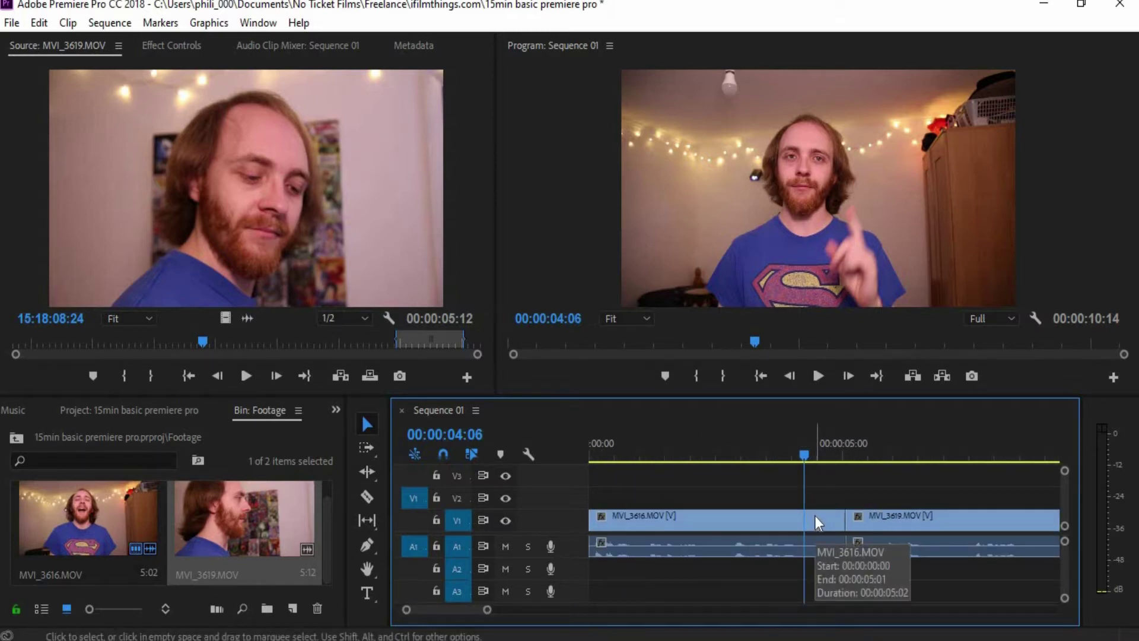
{"action": "left_click", "coordinate": [800, 451]}
{"action": "key", "text": "Right"}
{"action": "key", "text": "Right"}
{"action": "key", "text": "Left"}
{"action": "key", "text": "Left"}
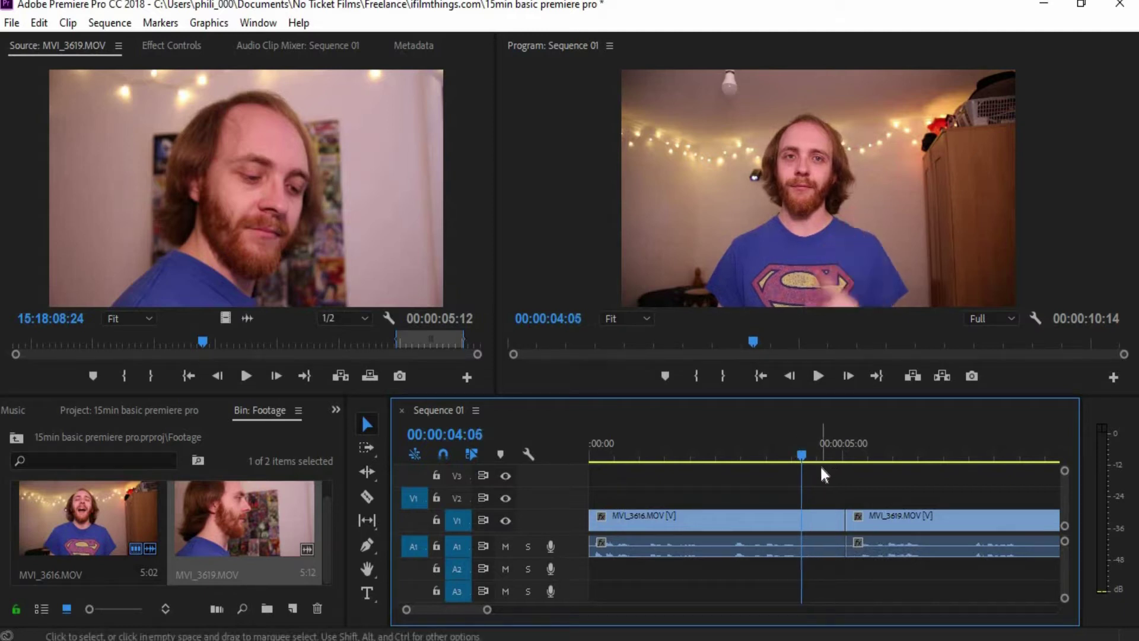
{"action": "key", "text": "Right"}
{"action": "key", "text": "Right"}
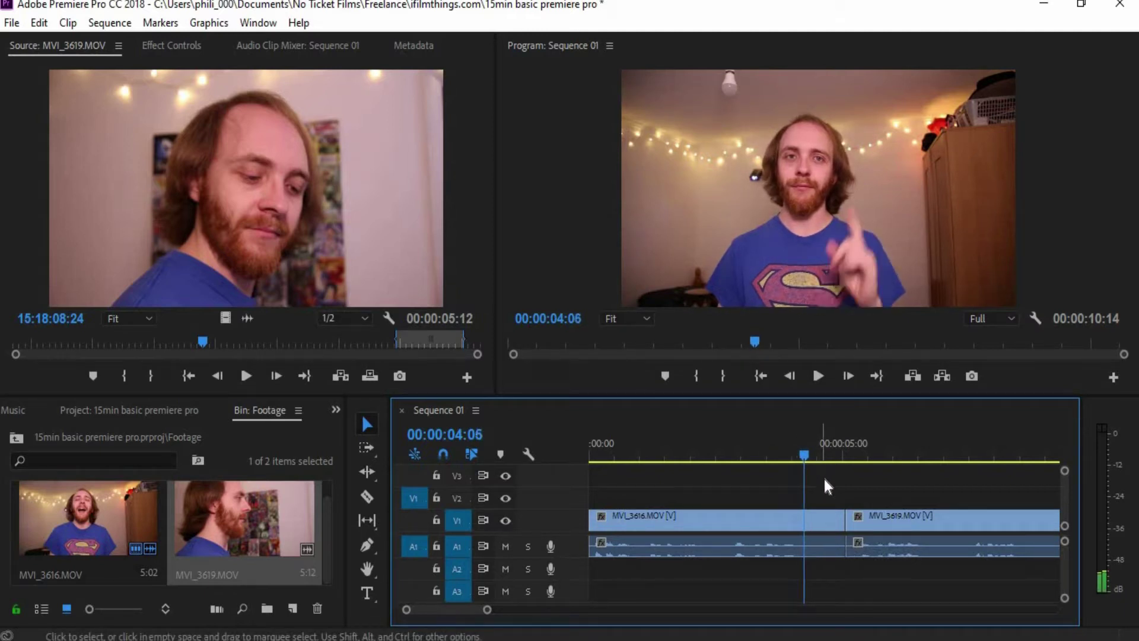
{"action": "left_click", "coordinate": [833, 523]}
{"action": "mouse_move", "coordinate": [832, 523]}
{"action": "left_mouse_down"}
{"action": "mouse_move", "coordinate": [801, 522]}
{"action": "mouse_move", "coordinate": [802, 494]}
{"action": "left_mouse_up"}
Trim the start of MVI_3619.MOV to 00:00:06:18 and ripple delete the gap between the two clips
{"action": "left_click_drag", "start_coordinate": [791, 453], "coordinate": [930, 458]}
{"action": "left_click_drag", "start_coordinate": [855, 527], "coordinate": [934, 527]}
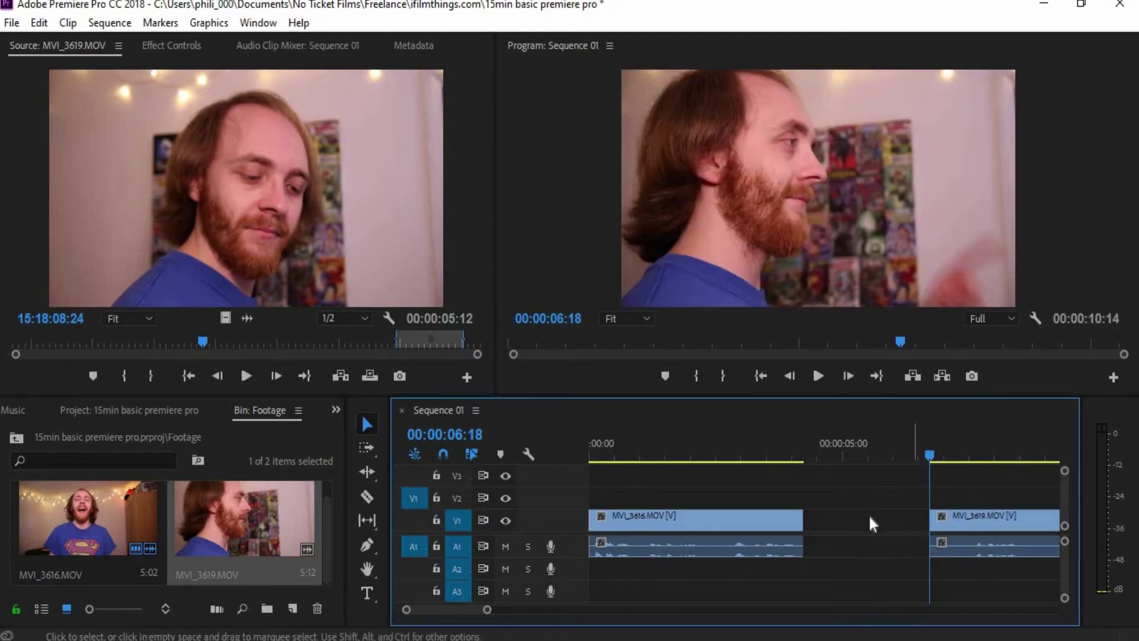
{"action": "right_click", "coordinate": [845, 523]}
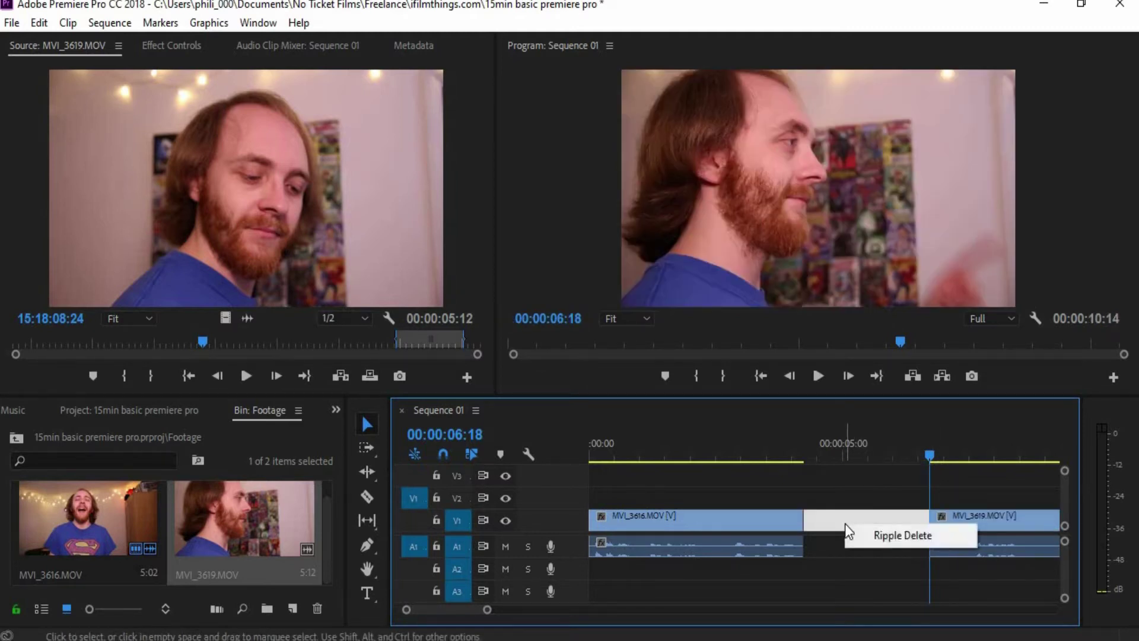
{"action": "left_click", "coordinate": [881, 536]}
Play the sequence from shortly before the cut to check the transition between MVI_3616.MOV and MVI_3619.MOV
{"action": "left_click", "coordinate": [785, 448]}
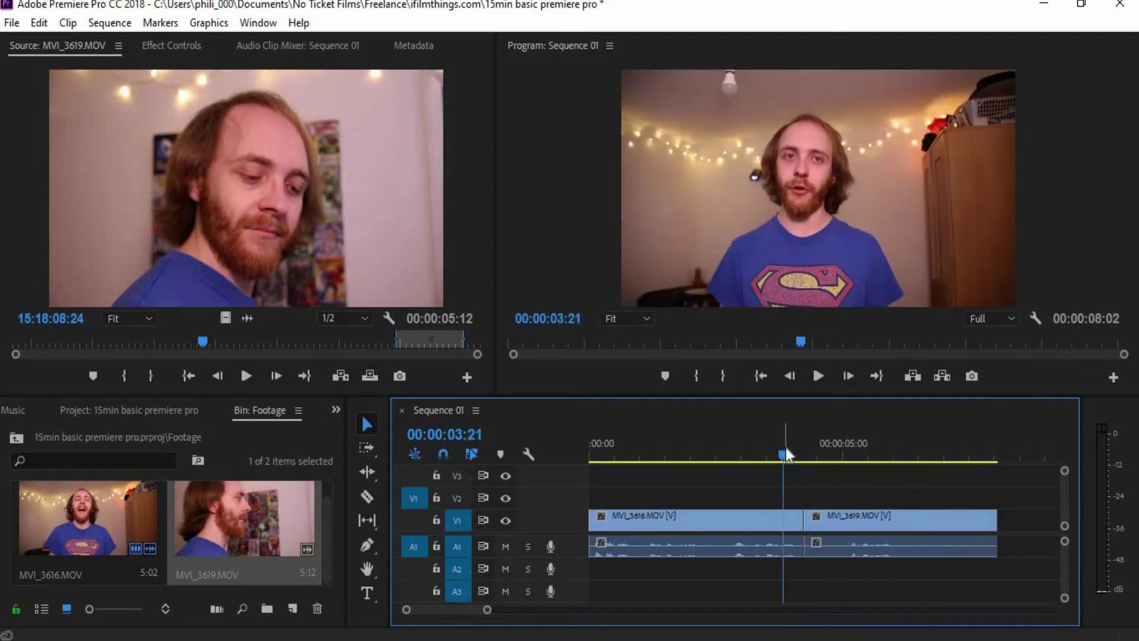
{"action": "key", "text": "space"}
{"action": "left_click_drag", "start_coordinate": [791, 447], "coordinate": [750, 456]}
{"action": "key", "text": "space"}
{"action": "left_click", "coordinate": [750, 455]}
{"action": "key", "text": "space"}
Fine-adjust the start of MVI_3619.MOV at the cut so it butts against the end of MVI_3616.MOV
{"action": "left_click_drag", "start_coordinate": [803, 457], "coordinate": [797, 458]}
{"action": "left_click", "coordinate": [832, 520]}
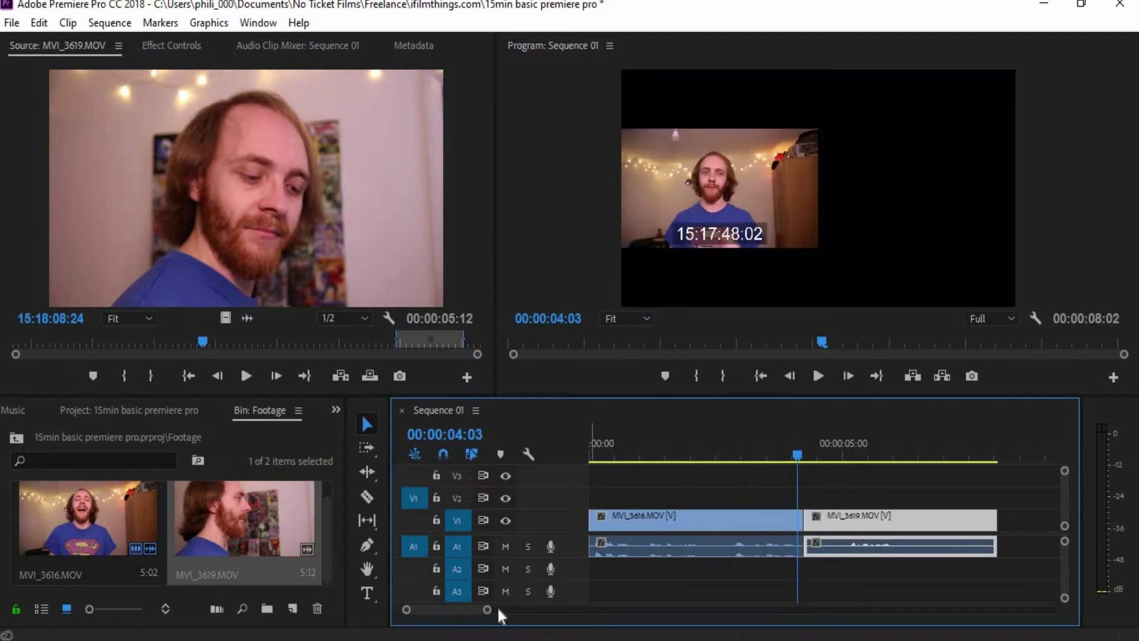
{"action": "left_click_drag", "start_coordinate": [487, 609], "coordinate": [432, 611]}
{"action": "mouse_move", "coordinate": [913, 524]}
{"action": "left_mouse_down"}
{"action": "mouse_move", "coordinate": [933, 525]}
{"action": "mouse_move", "coordinate": [896, 526]}
{"action": "left_mouse_up"}
Review the adjusted cut by replaying the sequence across it, and leave both clips deselected
{"action": "left_click_drag", "start_coordinate": [870, 454], "coordinate": [826, 462]}
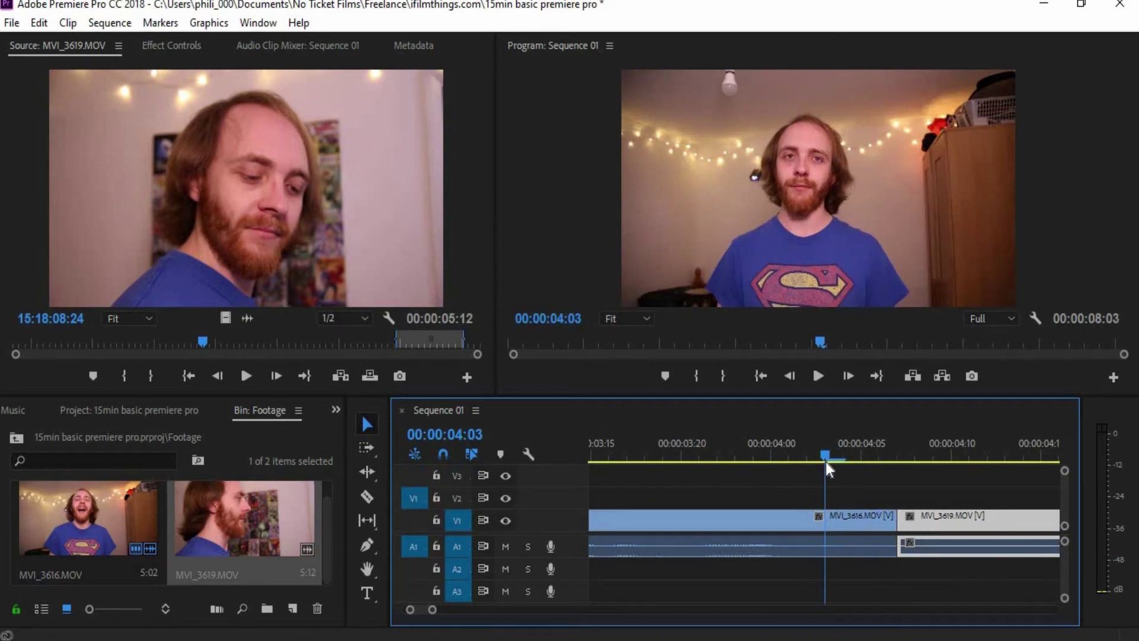
{"action": "key", "text": "space"}
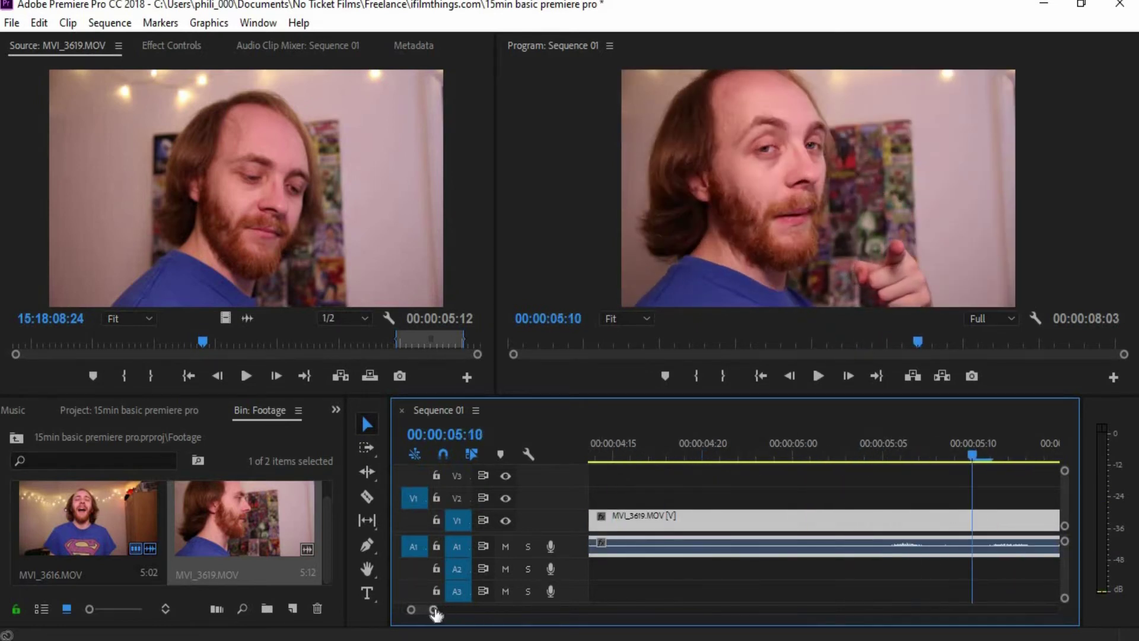
{"action": "left_click_drag", "start_coordinate": [432, 610], "coordinate": [470, 609]}
{"action": "left_click", "coordinate": [653, 452]}
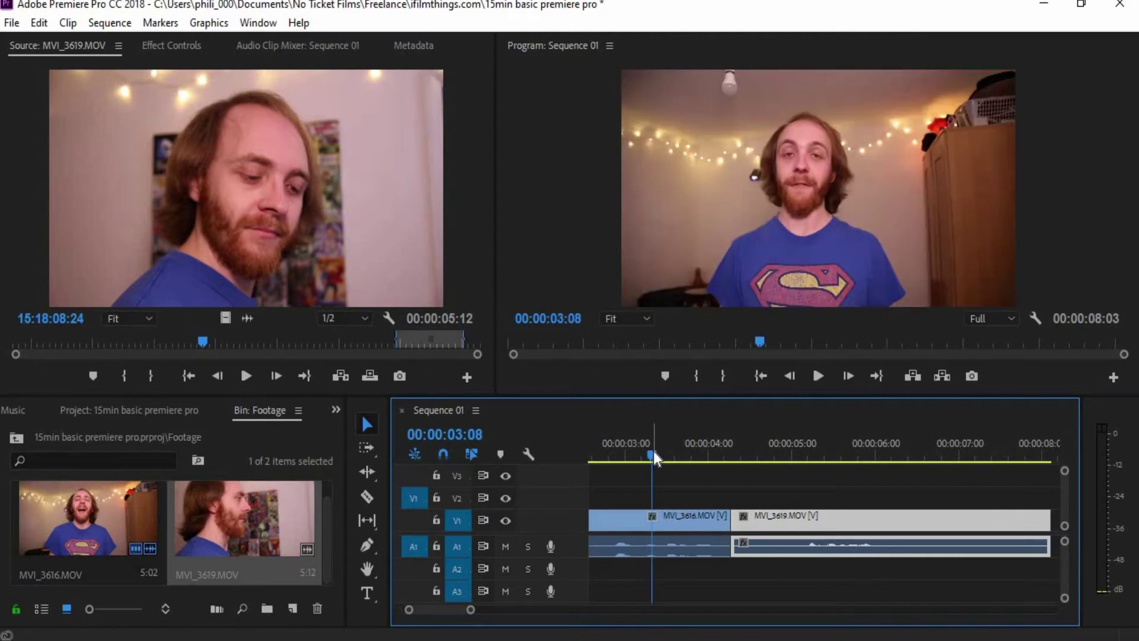
{"action": "key", "text": "space"}
{"action": "key", "text": "space"}
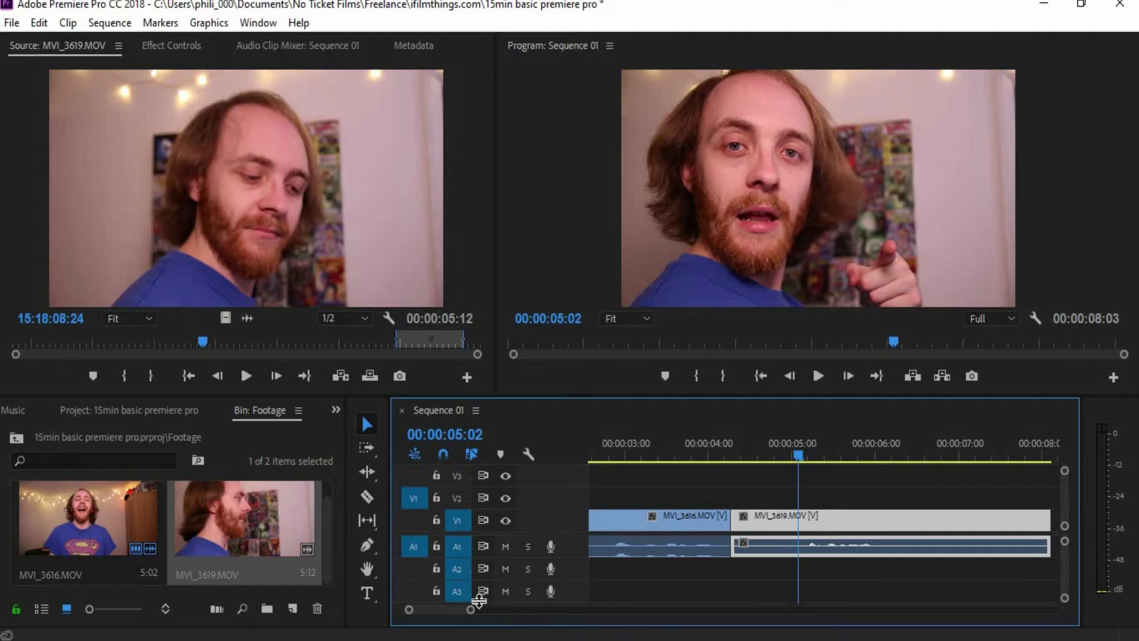
{"action": "left_click_drag", "start_coordinate": [473, 611], "coordinate": [501, 609]}
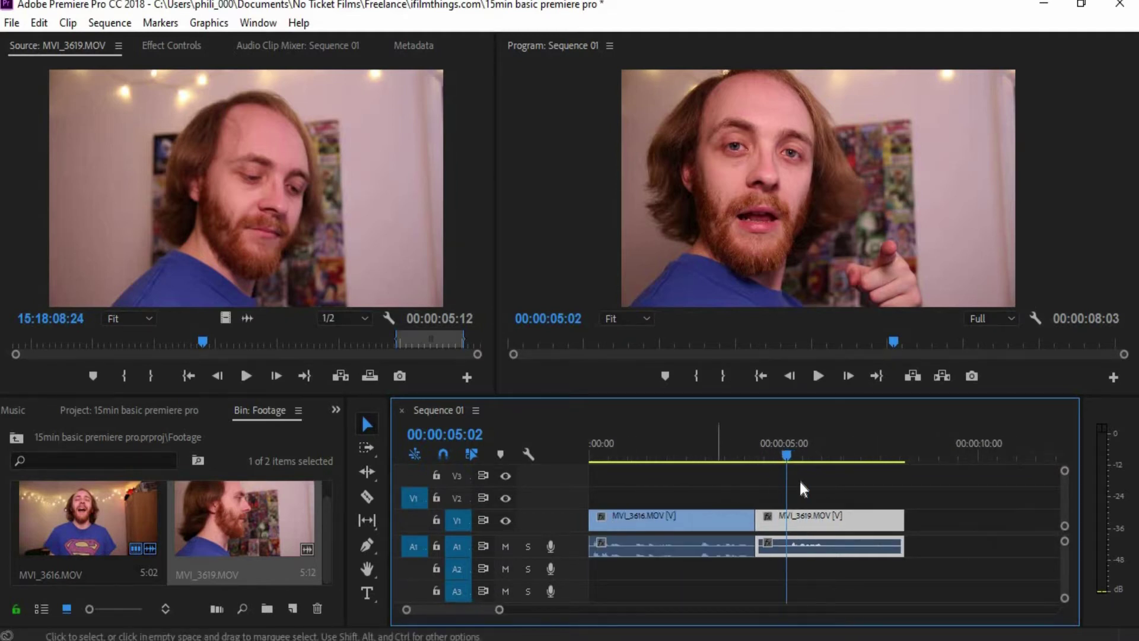
{"action": "left_click", "coordinate": [739, 480]}
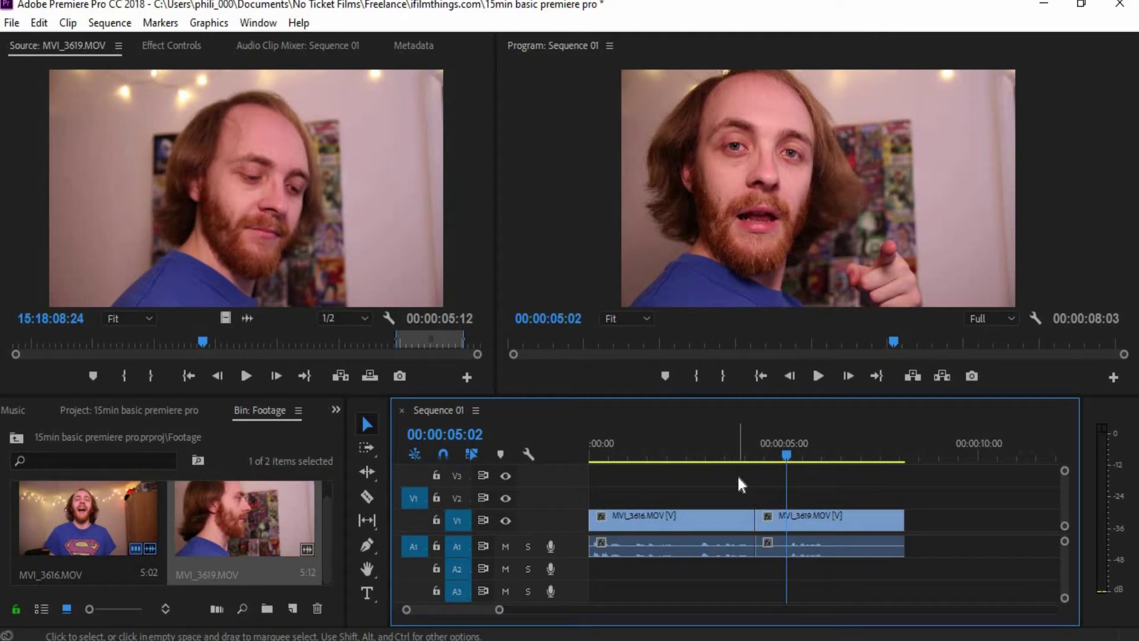
Trim the end of MVI_3619.MOV to 00:00:06:24, right after the pointing pose
{"action": "left_click_drag", "start_coordinate": [788, 453], "coordinate": [817, 465]}
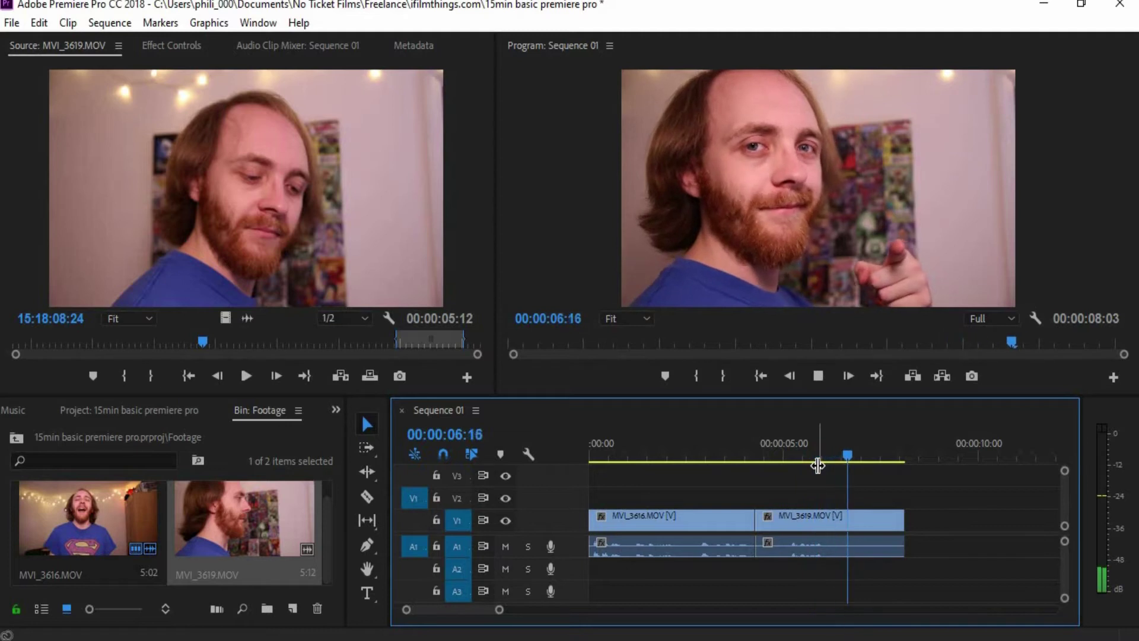
{"action": "key", "text": "space"}
{"action": "key", "text": "Left"}
{"action": "key", "text": "Left"}
{"action": "key", "text": "Left"}
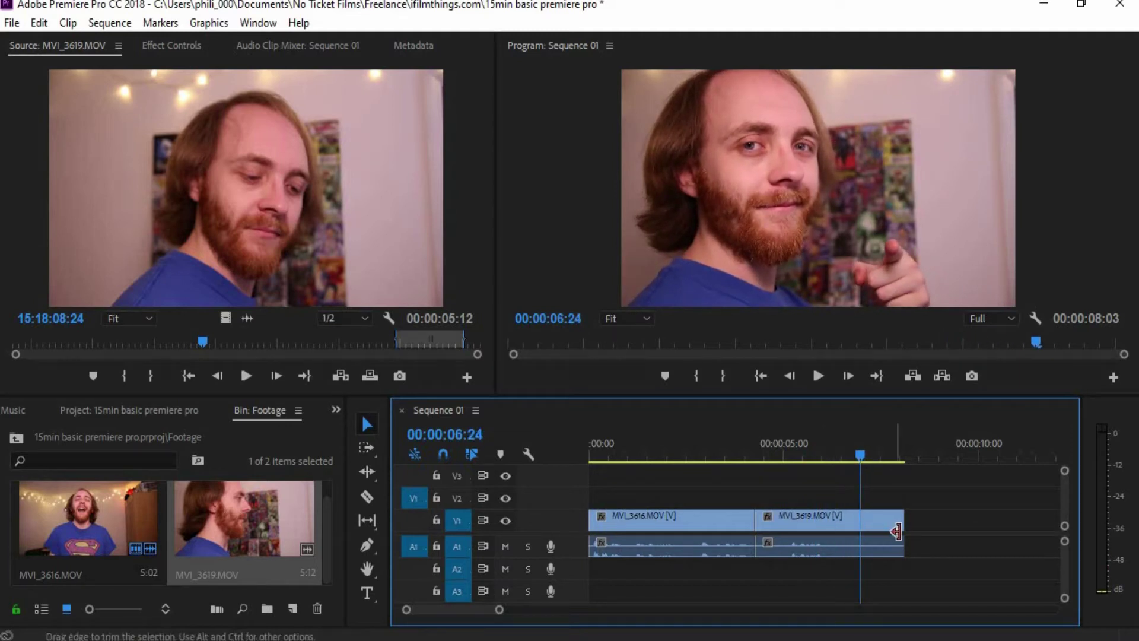
{"action": "left_click_drag", "start_coordinate": [898, 531], "coordinate": [850, 534]}
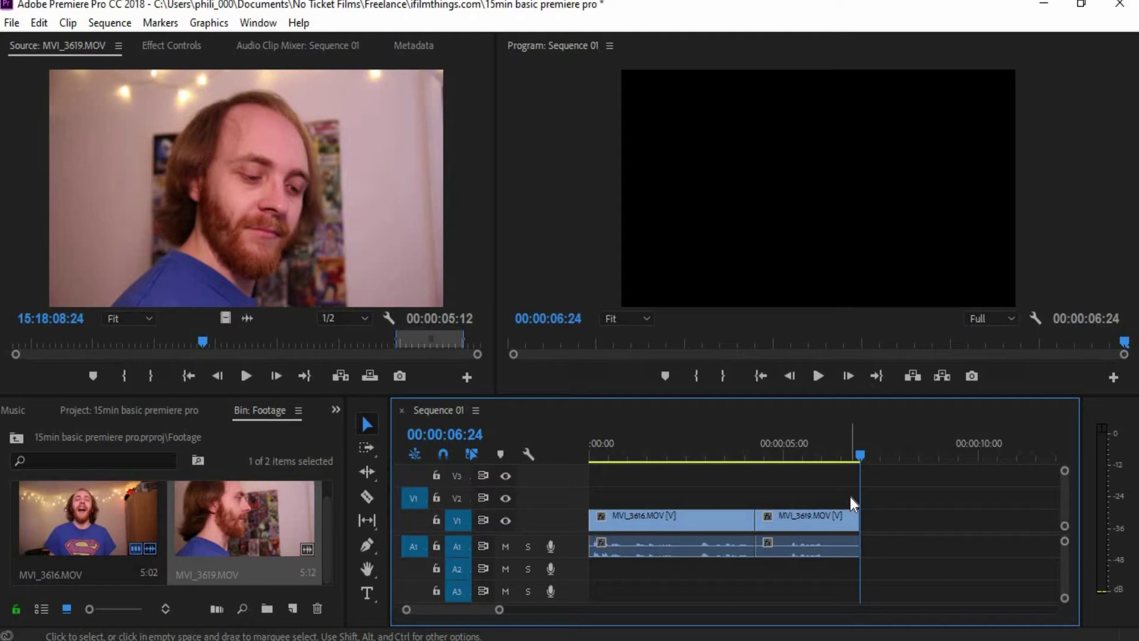
Split the last frame off MVI_3619.MOV at 00:00:06:23 with the Razor tool
{"action": "left_click_drag", "start_coordinate": [497, 609], "coordinate": [445, 616]}
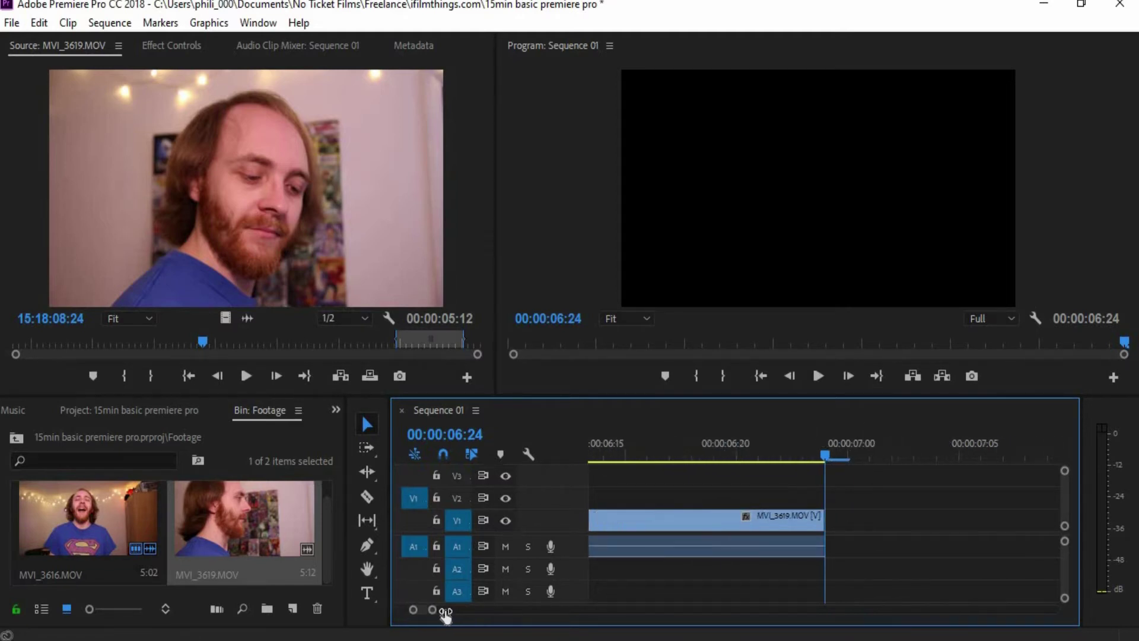
{"action": "key", "text": "Left"}
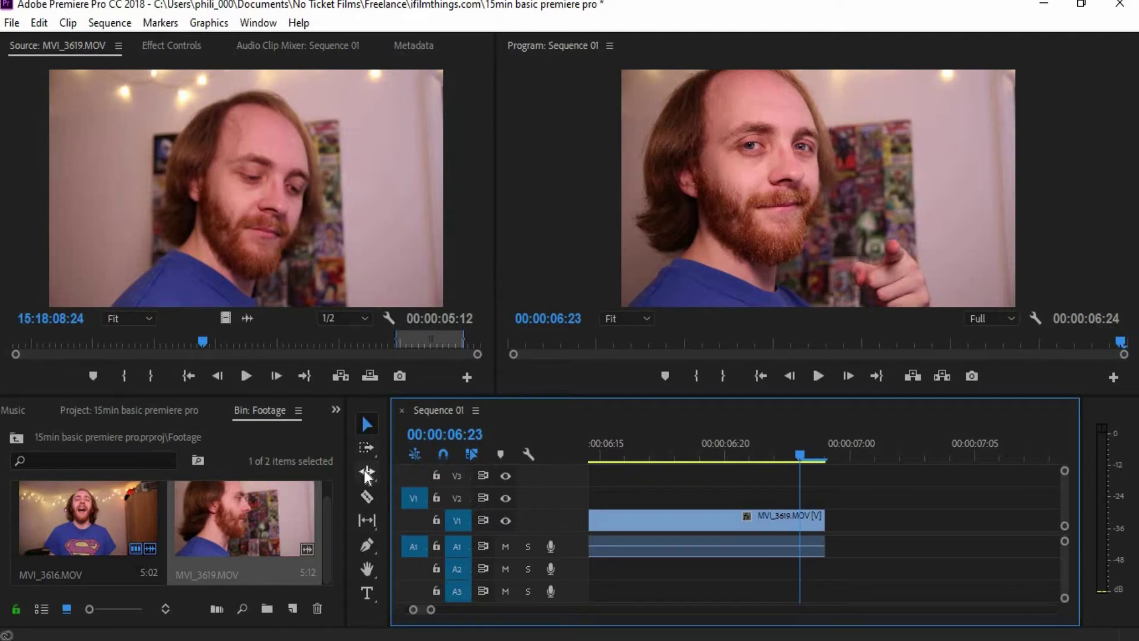
{"action": "left_click", "coordinate": [367, 499]}
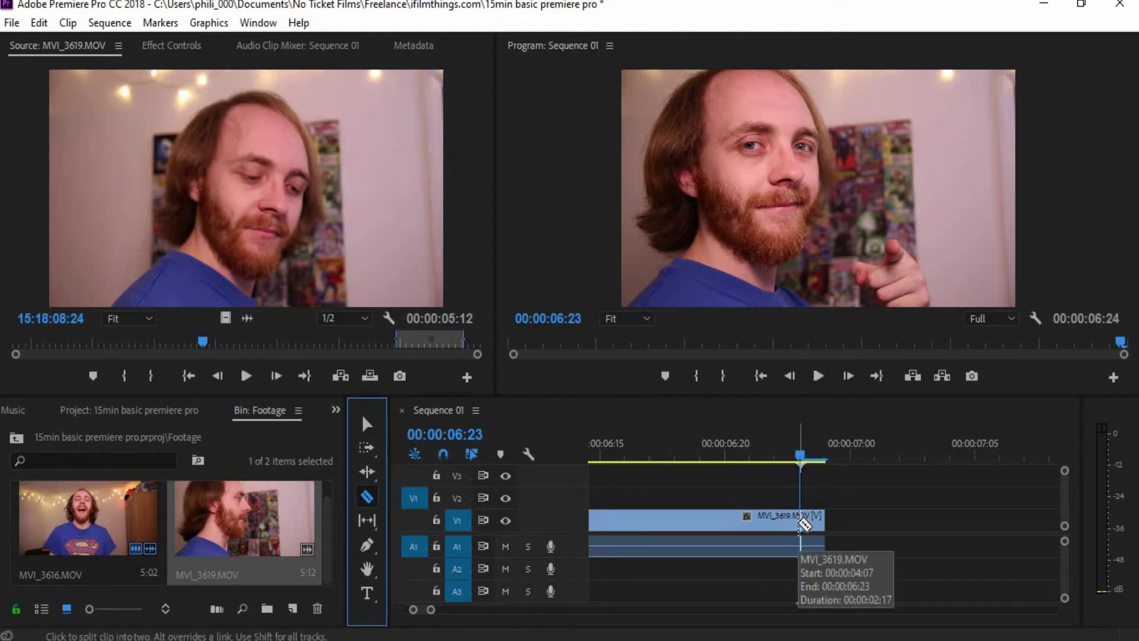
{"action": "left_click", "coordinate": [802, 522]}
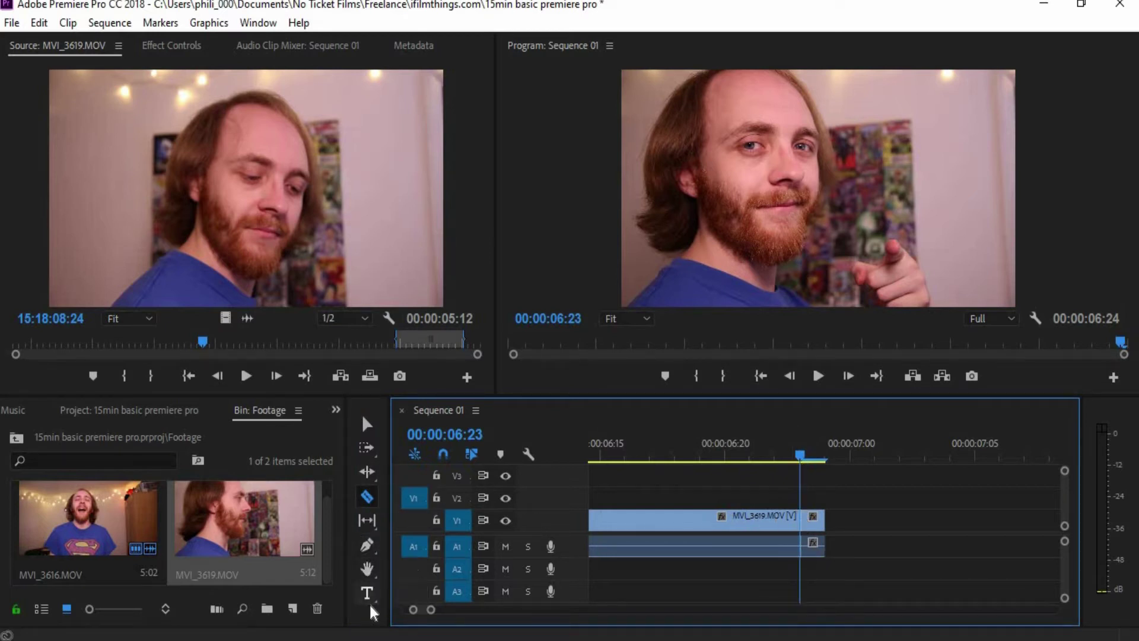
Add a frame hold to the one-frame piece of MVI_3619.MOV and extend its end by 18 frames
{"action": "left_click", "coordinate": [370, 424]}
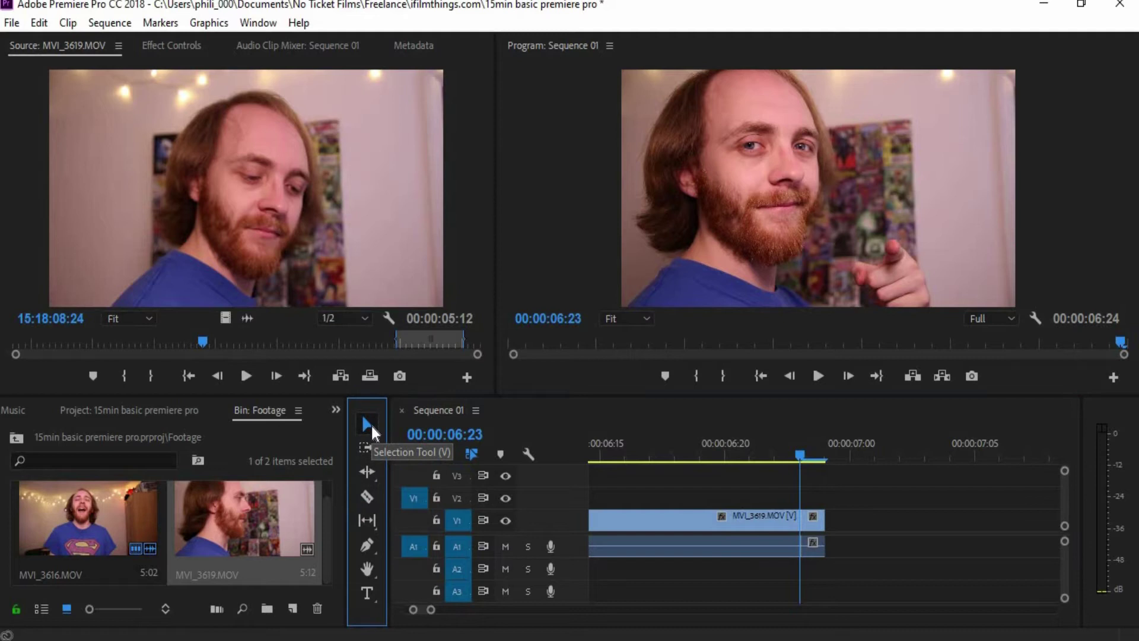
{"action": "left_click", "coordinate": [810, 524]}
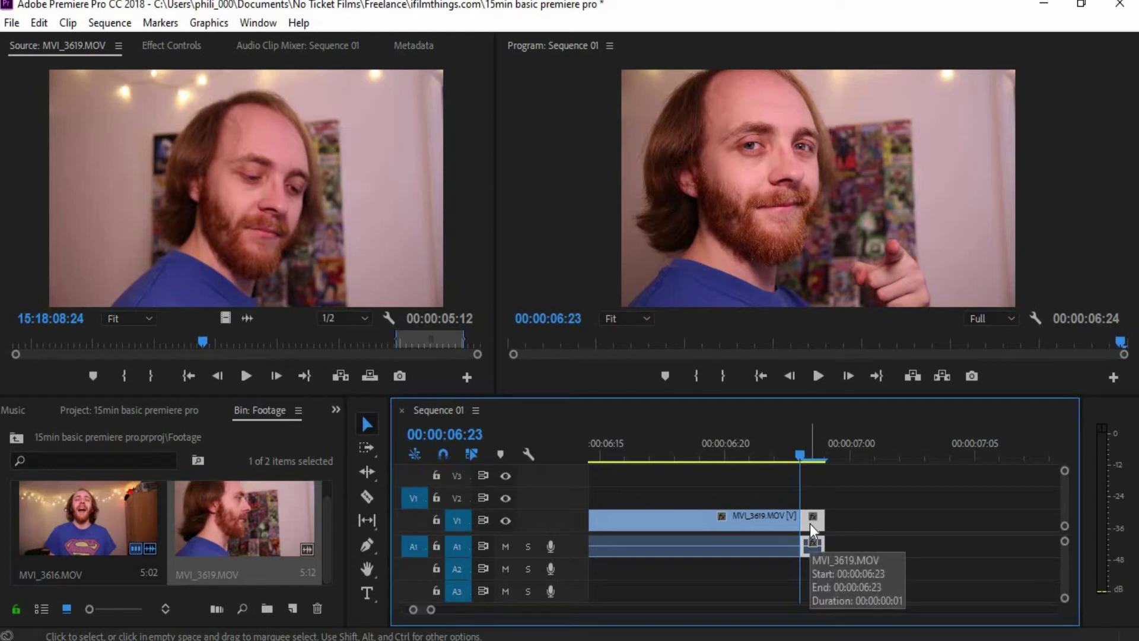
{"action": "right_click", "coordinate": [810, 523]}
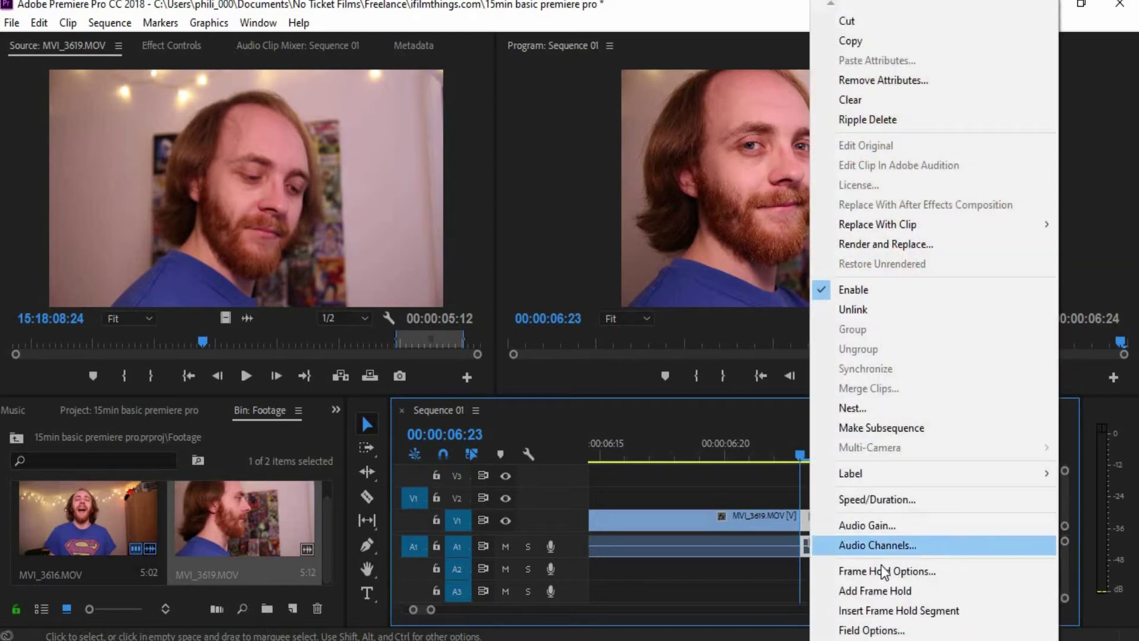
{"action": "left_click", "coordinate": [878, 590]}
{"action": "left_click_drag", "start_coordinate": [429, 611], "coordinate": [469, 611]}
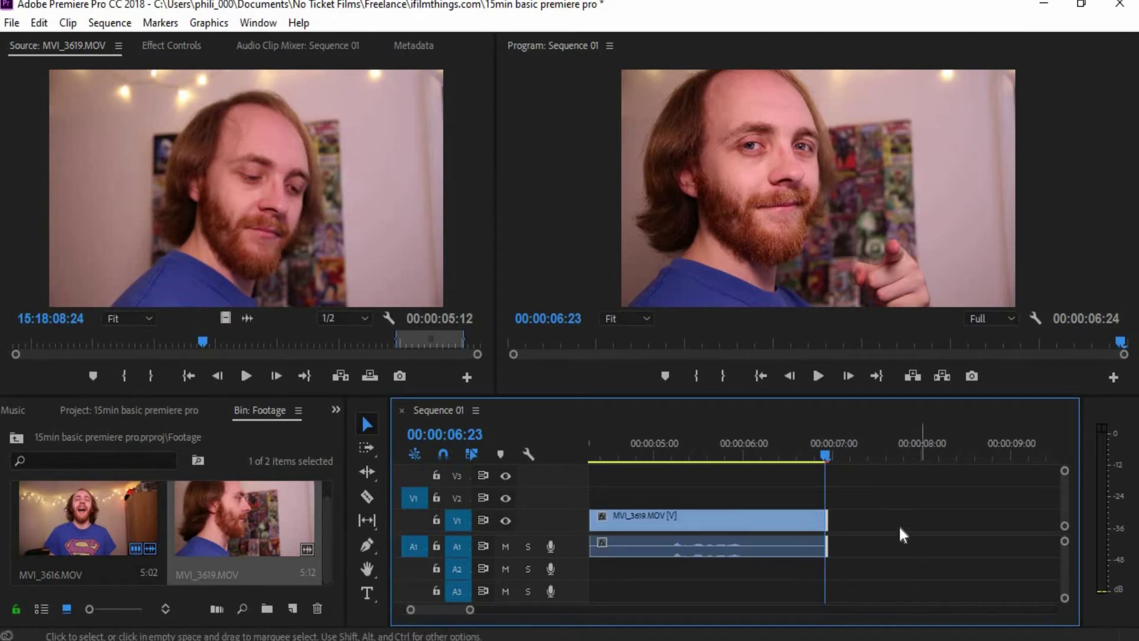
{"action": "left_click_drag", "start_coordinate": [832, 522], "coordinate": [897, 517]}
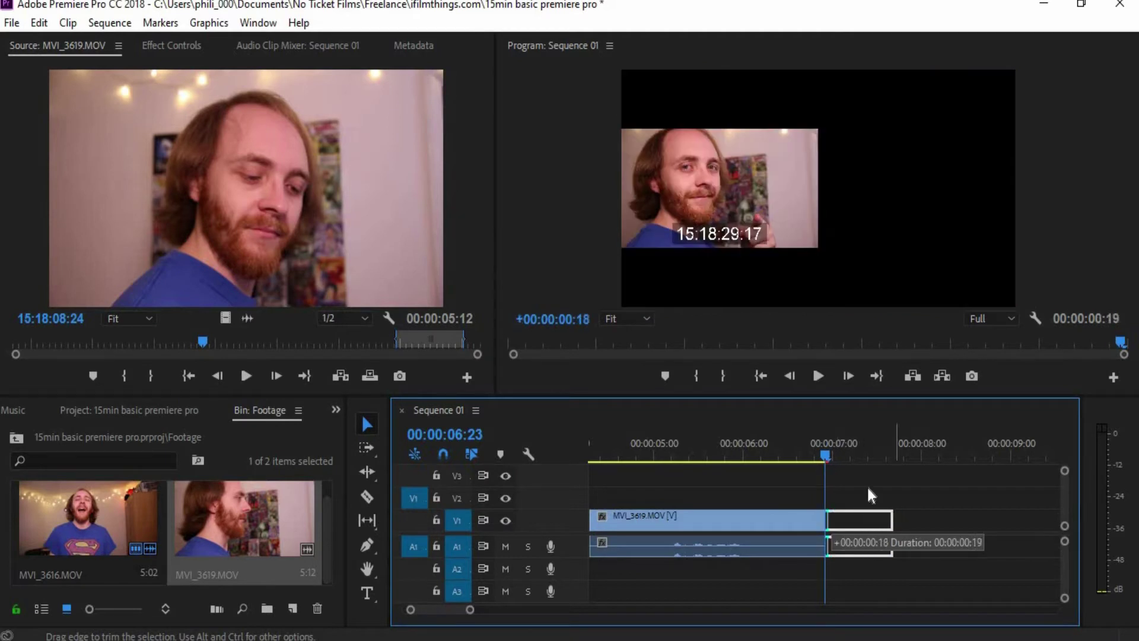
Check the extended freeze frame at the end of the sequence and go back to 00:00:03:24
{"action": "left_click_drag", "start_coordinate": [823, 456], "coordinate": [847, 449]}
{"action": "left_click", "coordinate": [847, 449]}
{"action": "left_click", "coordinate": [870, 478]}
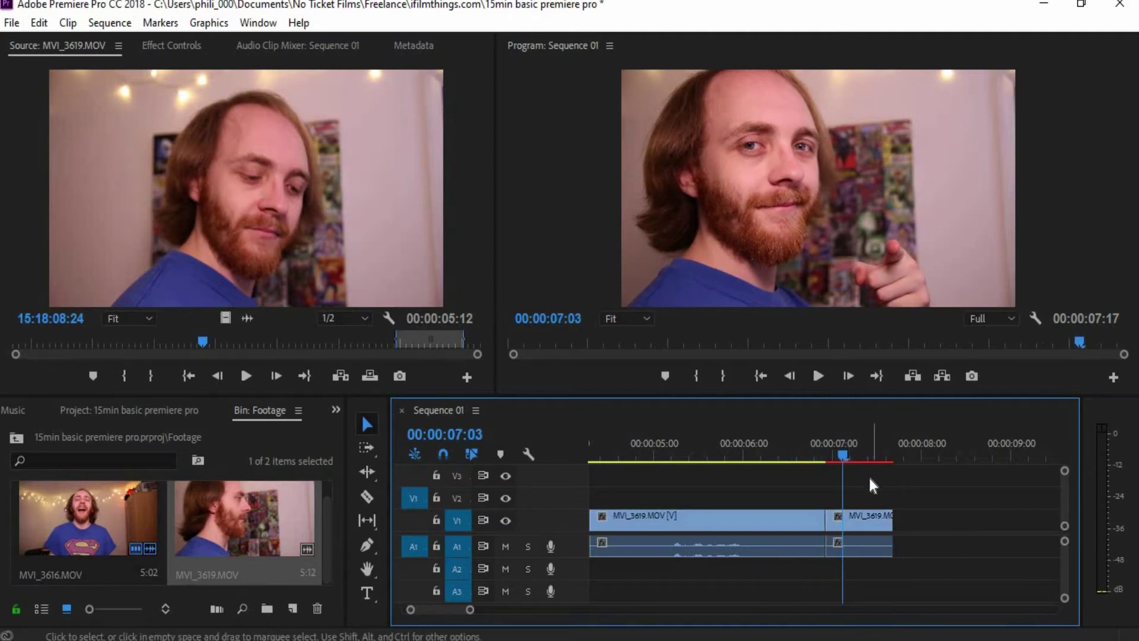
{"action": "left_click_drag", "start_coordinate": [473, 610], "coordinate": [495, 611]}
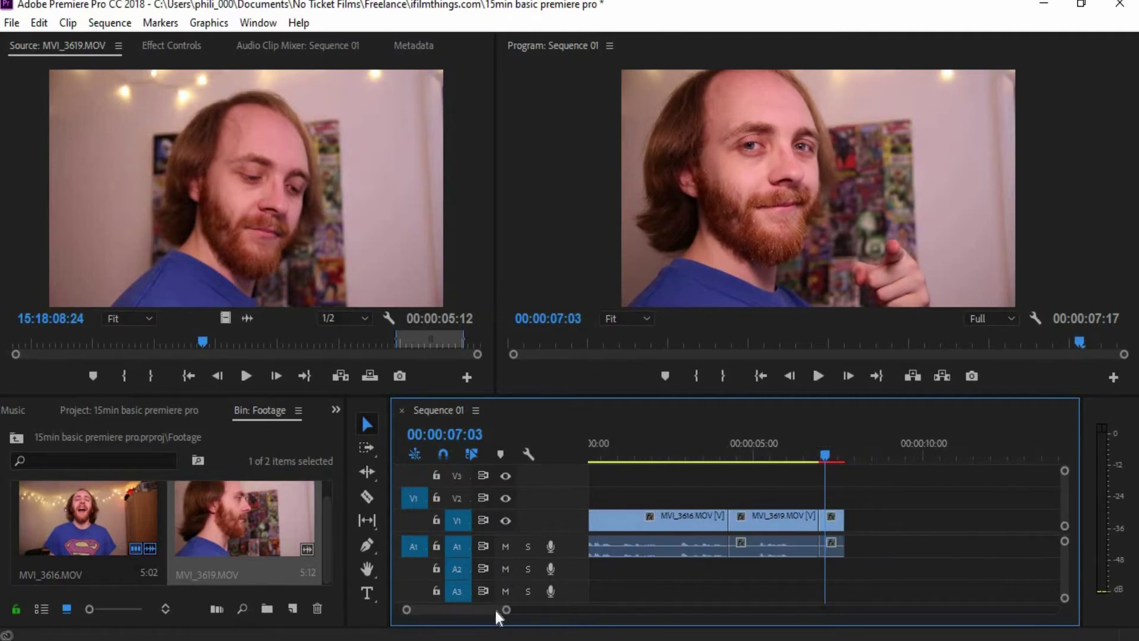
{"action": "left_click", "coordinate": [719, 454]}
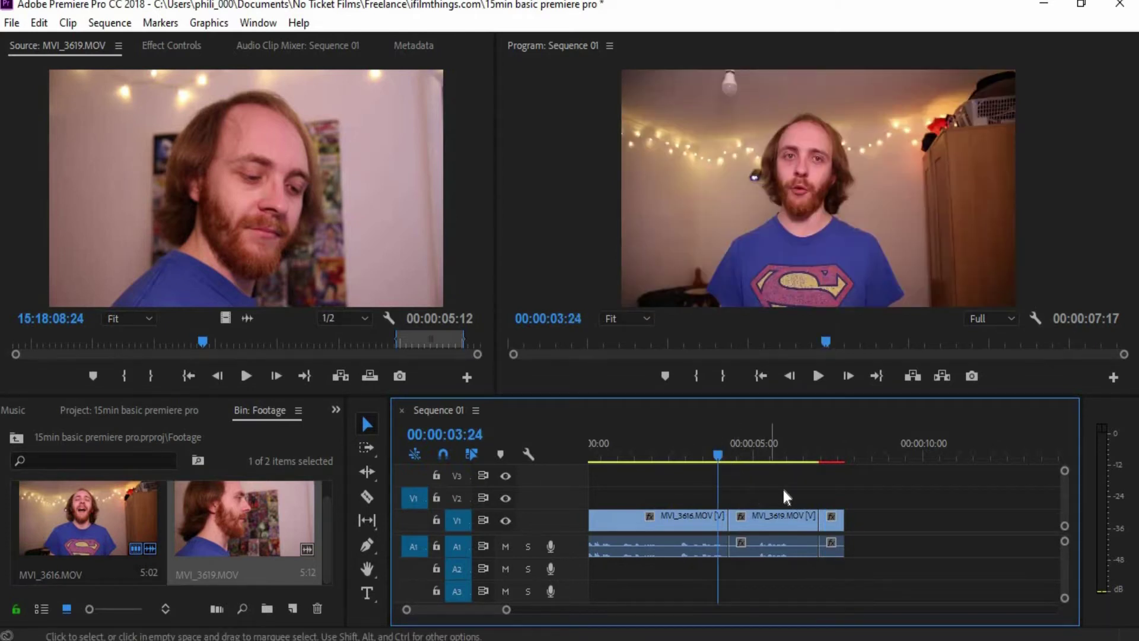
At 00:00:06:18, add a text box in the frame's upper right reading "Premiere Pro" and "Tutorial" on two lines
{"action": "left_click", "coordinate": [815, 455]}
{"action": "left_click_drag", "start_coordinate": [815, 455], "coordinate": [812, 455]}
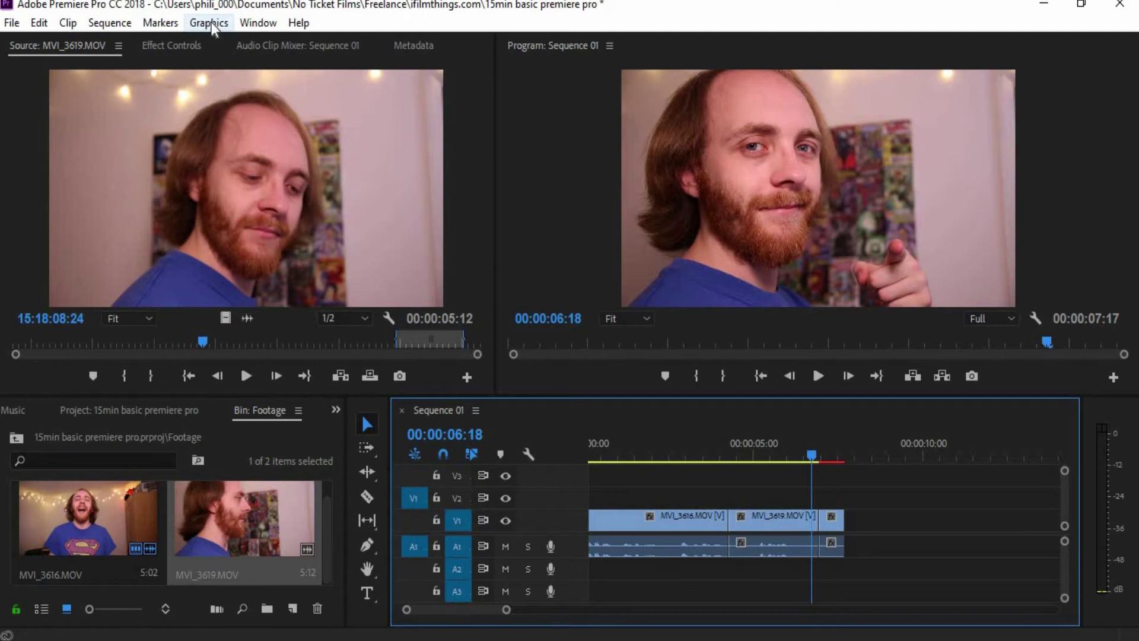
{"action": "left_click", "coordinate": [368, 593]}
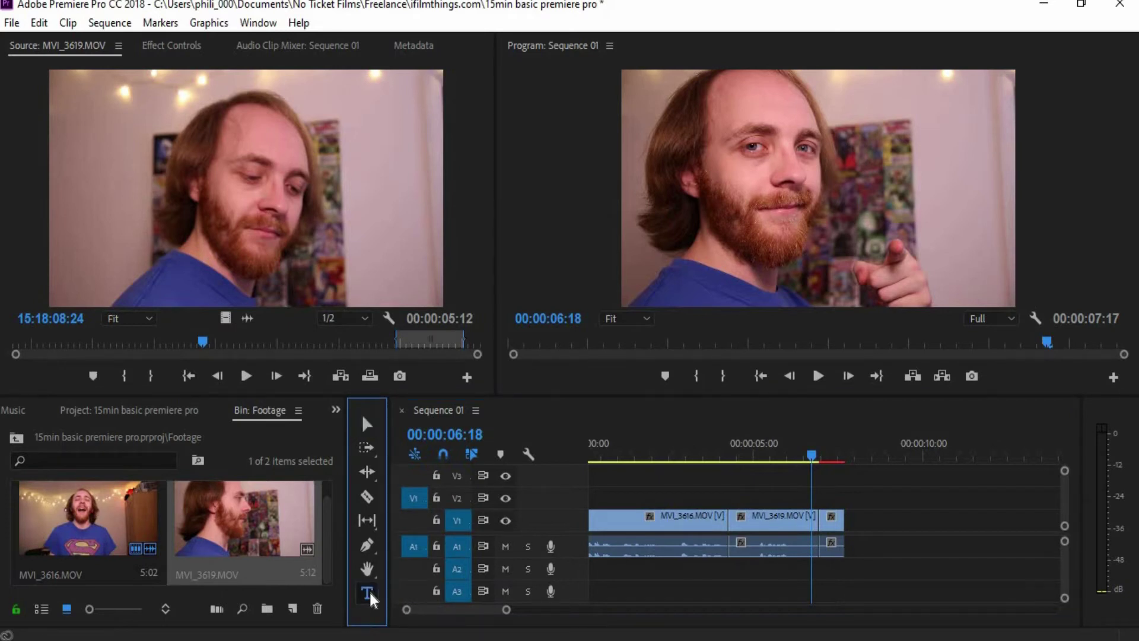
{"action": "left_click", "coordinate": [851, 82]}
{"action": "left_click_drag", "start_coordinate": [880, 108], "coordinate": [1003, 172]}
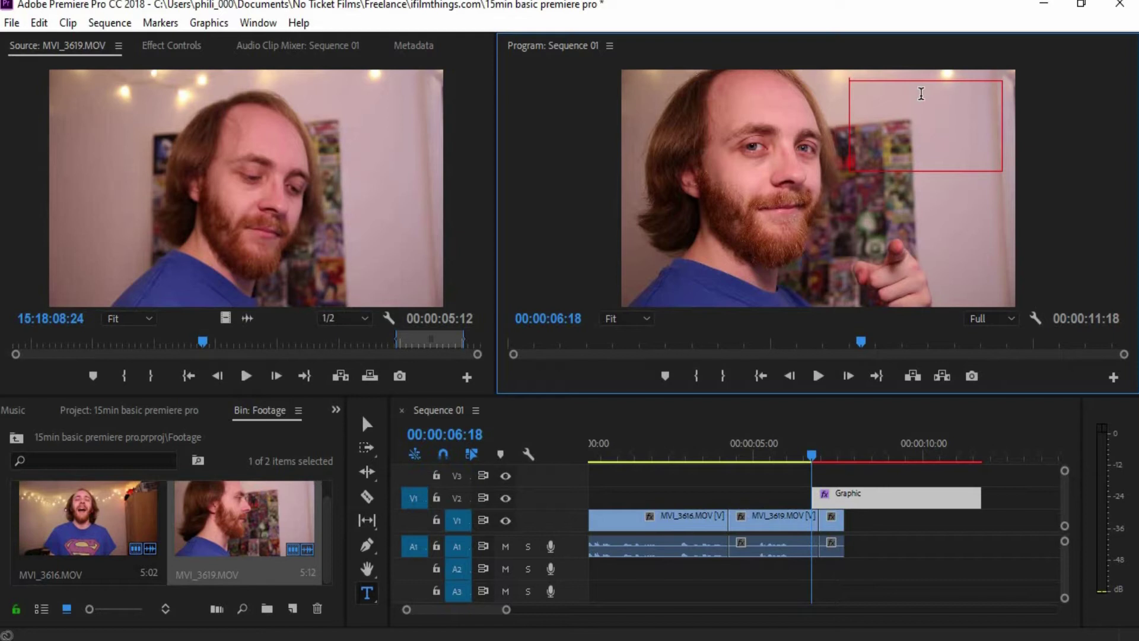
{"action": "type", "text": "Premiere Pro"}
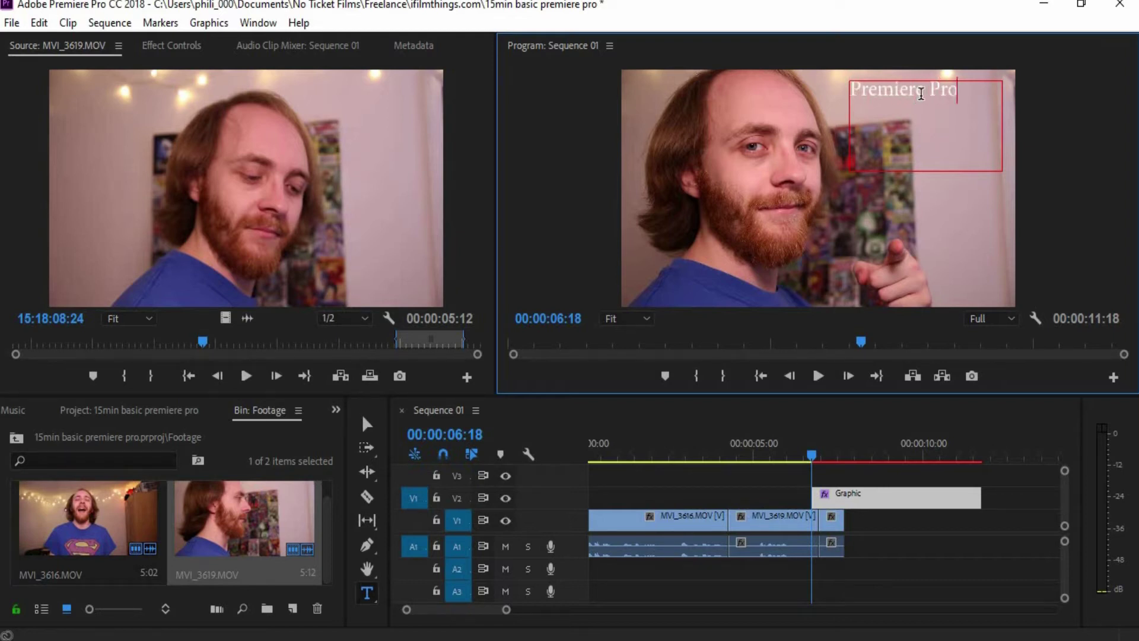
{"action": "key", "text": "Return"}
{"action": "type", "text": "Tutorial"}
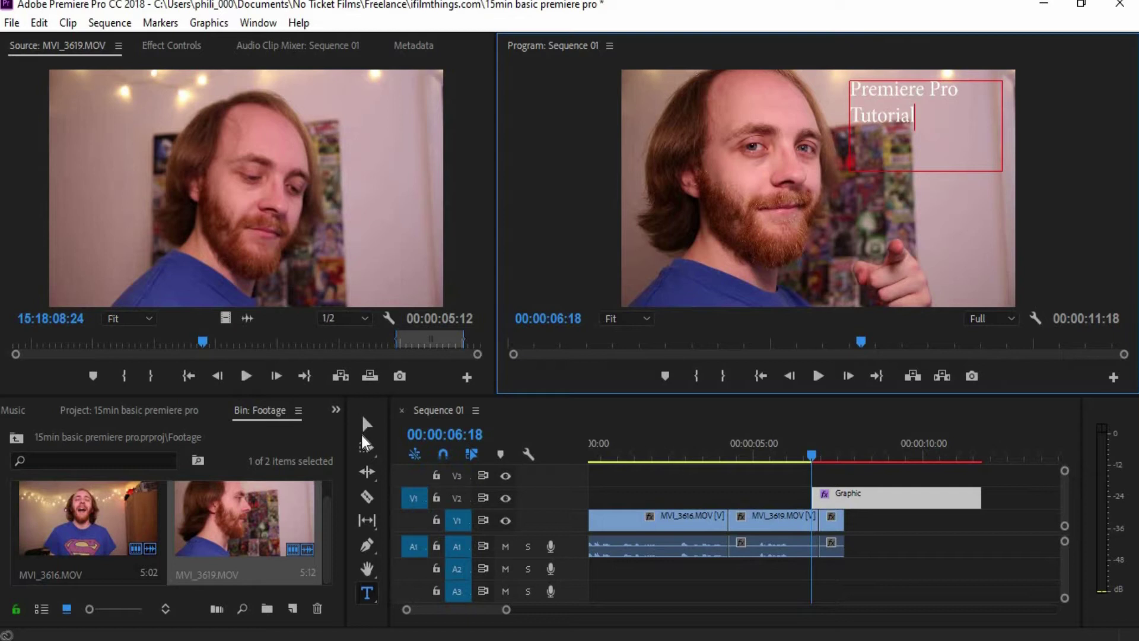
Shorten the title graphic on V2 to end with the freeze frame, and show its effect settings
{"action": "left_click", "coordinate": [366, 425]}
{"action": "left_click_drag", "start_coordinate": [979, 497], "coordinate": [844, 500]}
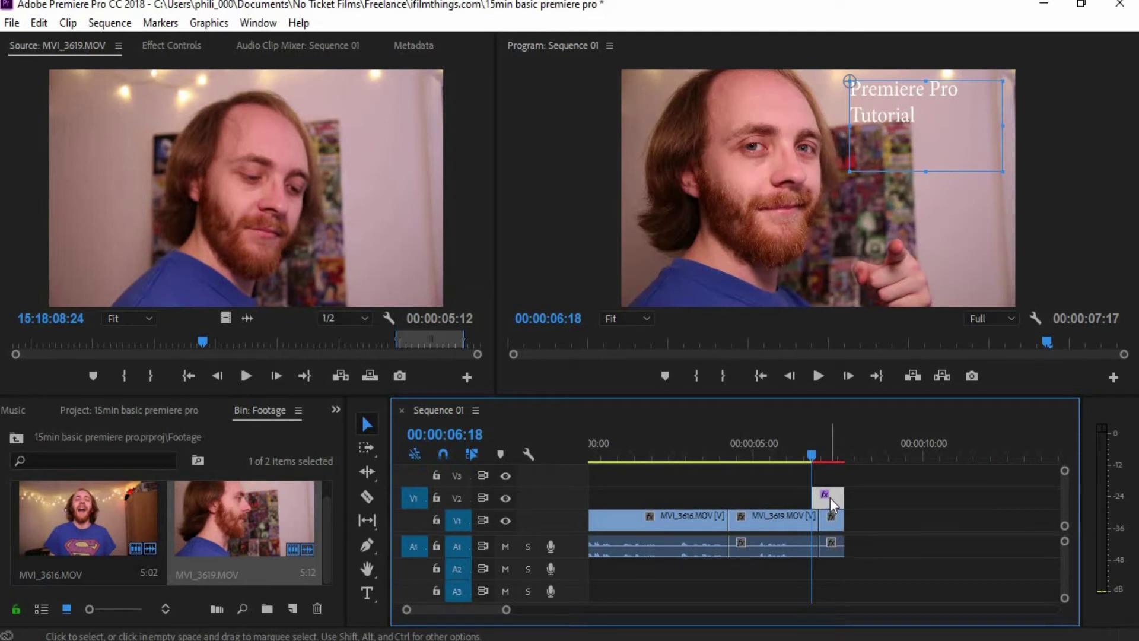
{"action": "double_click", "coordinate": [831, 497]}
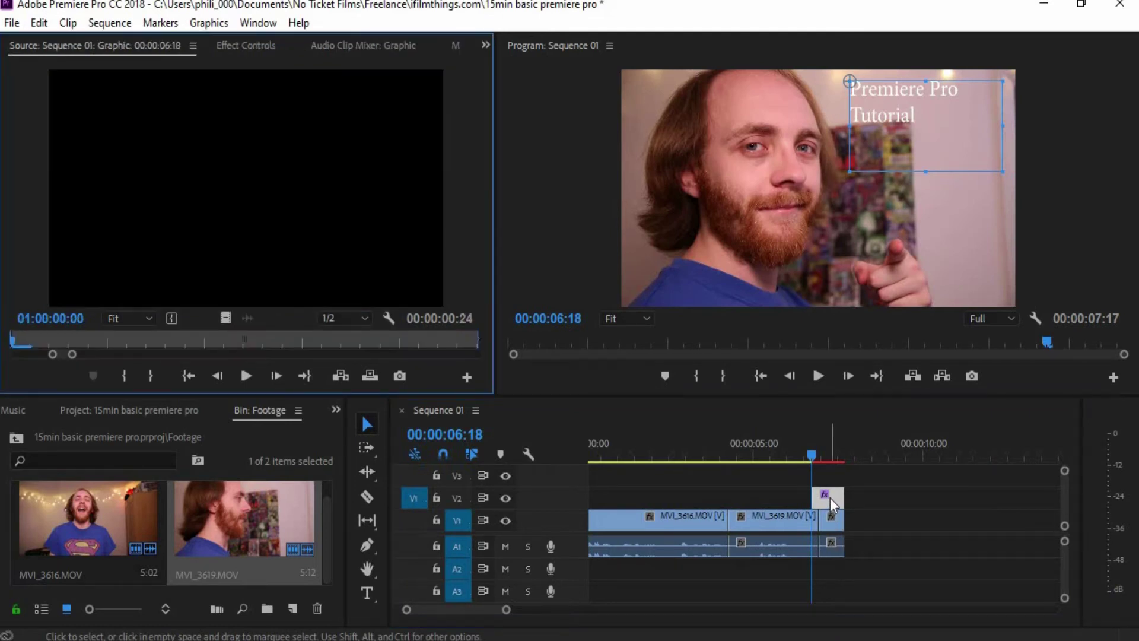
{"action": "left_click", "coordinate": [248, 48]}
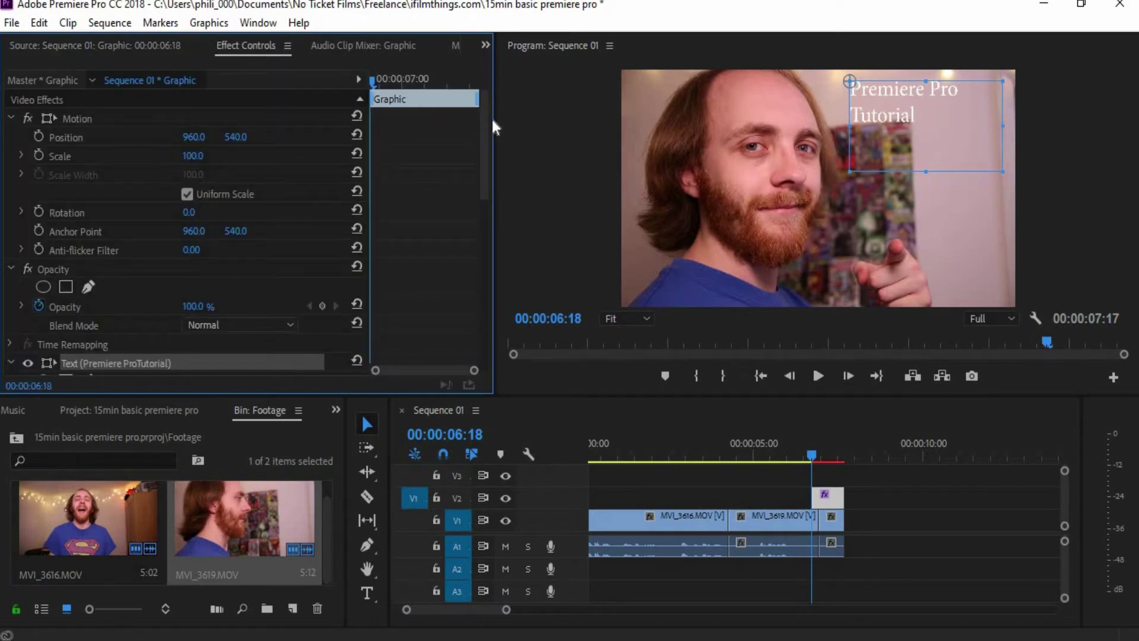
Right-align the title text and shift it slightly left and down in the frame
{"action": "left_click_drag", "start_coordinate": [481, 119], "coordinate": [486, 201]}
{"action": "left_click", "coordinate": [98, 237]}
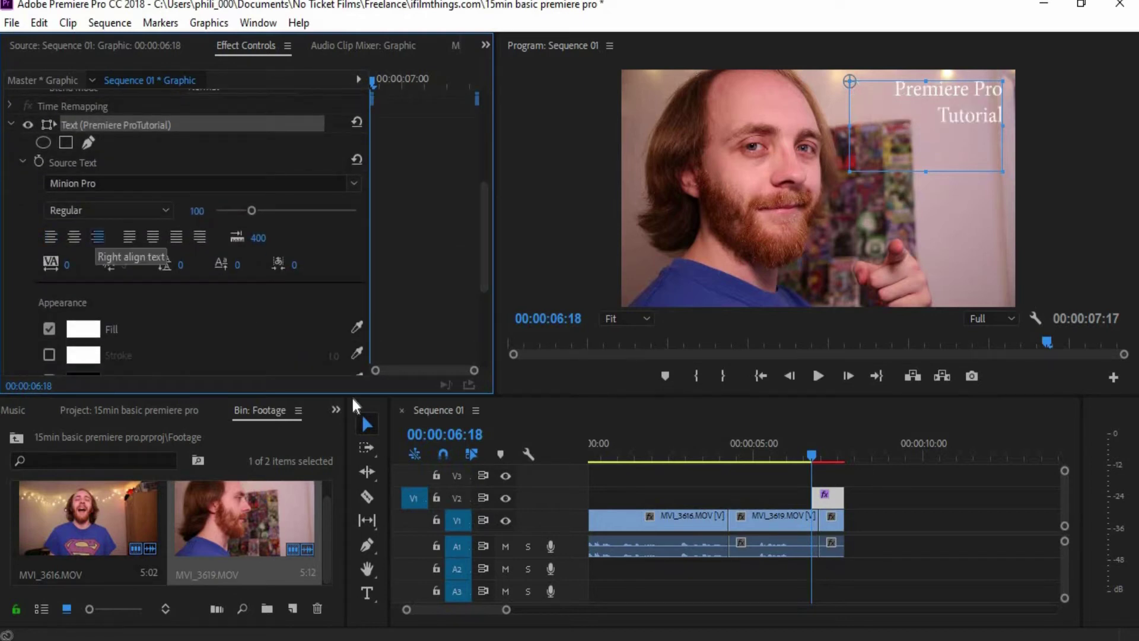
{"action": "left_click_drag", "start_coordinate": [974, 120], "coordinate": [961, 124]}
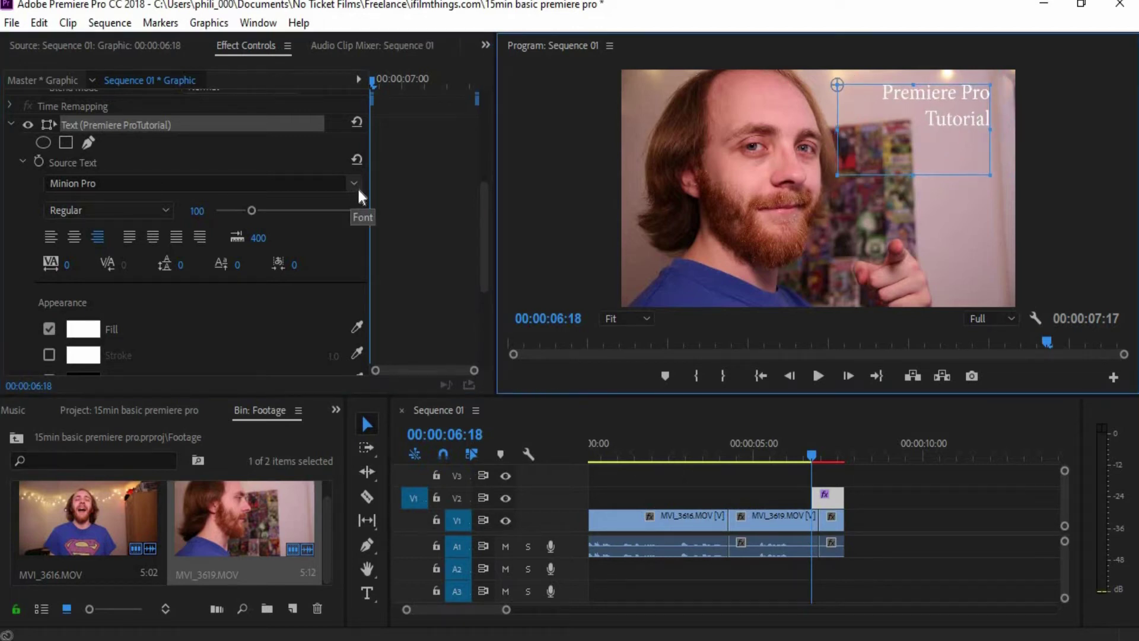
Change the title's font to Natural Marker
{"action": "left_click", "coordinate": [356, 185]}
{"action": "left_click_drag", "start_coordinate": [358, 408], "coordinate": [361, 427]}
{"action": "left_click", "coordinate": [283, 386]}
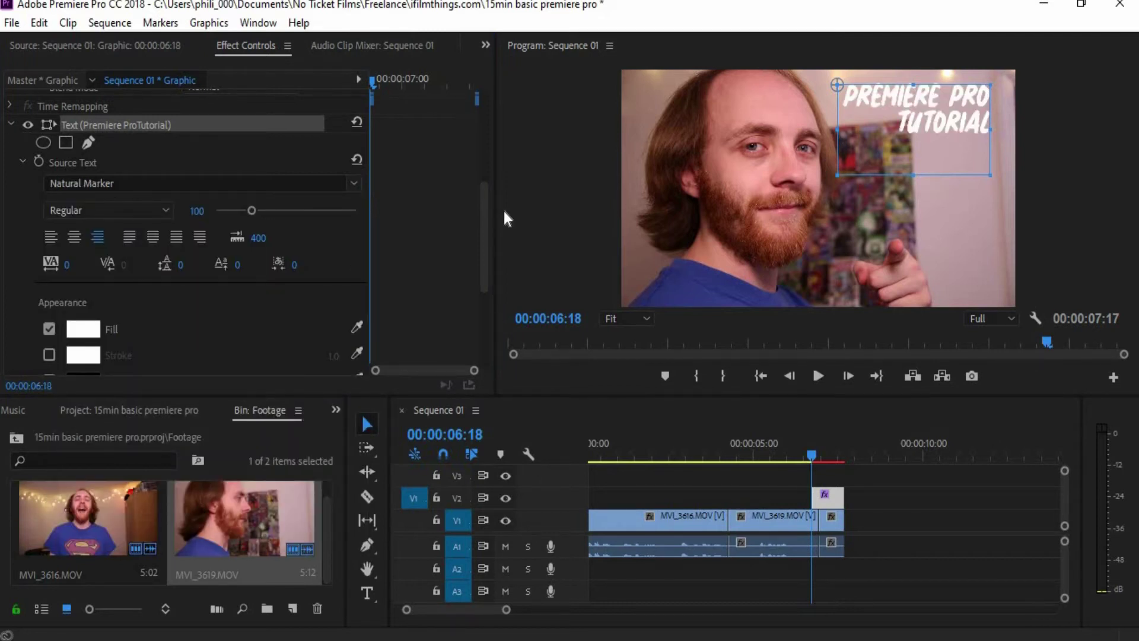
Give the title text a black (000000) stroke with a width of 10
{"action": "left_click_drag", "start_coordinate": [485, 210], "coordinate": [482, 240]}
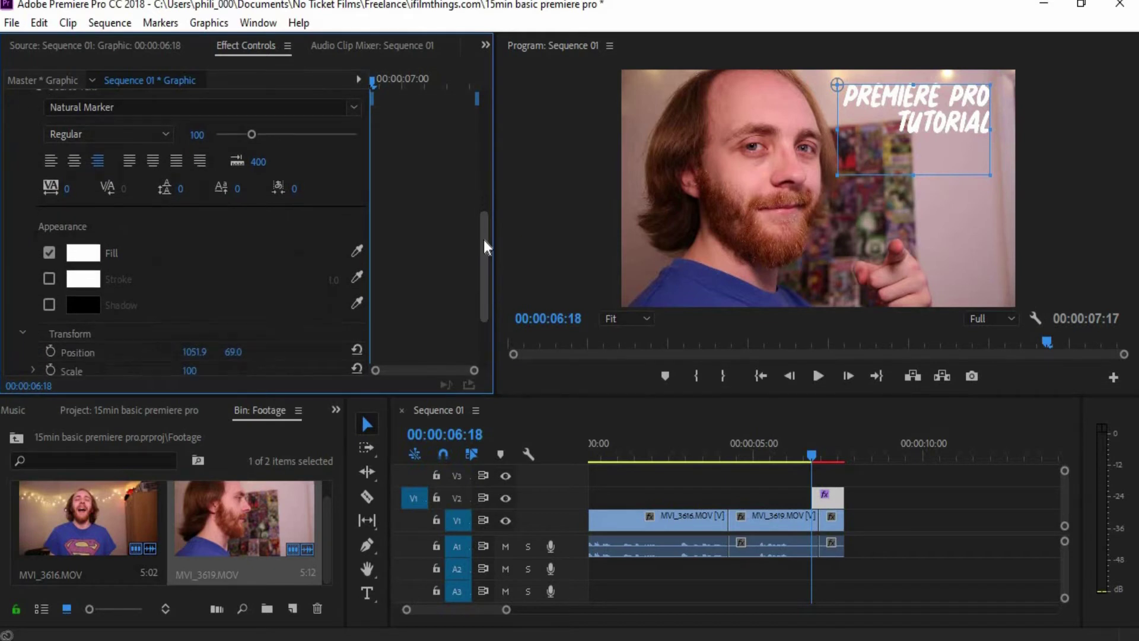
{"action": "left_click", "coordinate": [49, 279]}
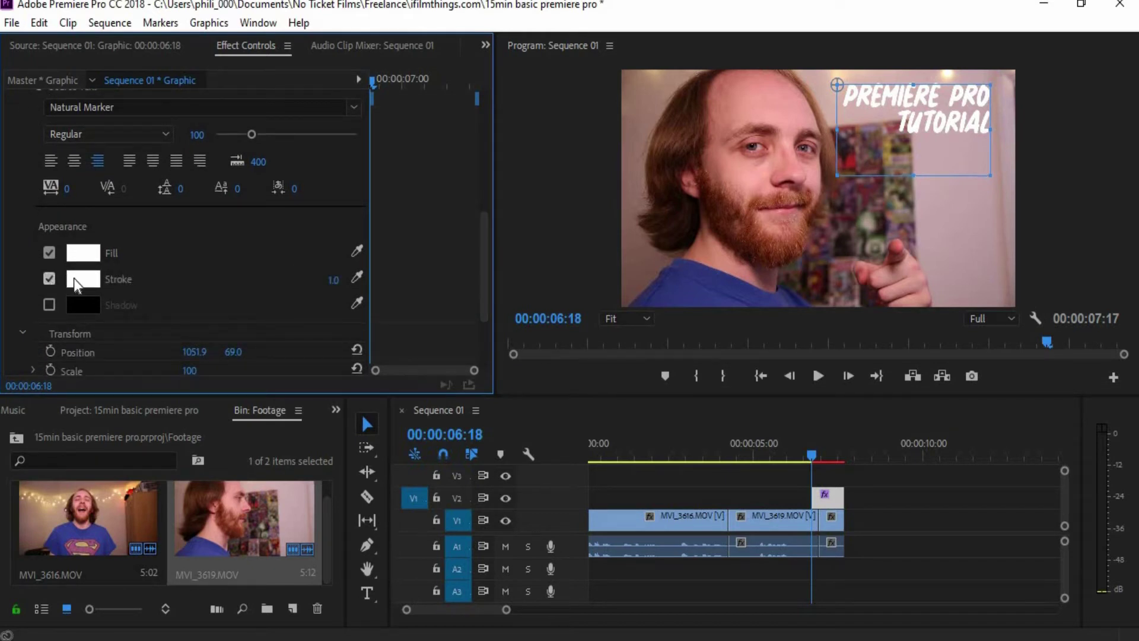
{"action": "left_click", "coordinate": [81, 278]}
{"action": "left_click_drag", "start_coordinate": [427, 297], "coordinate": [276, 186]}
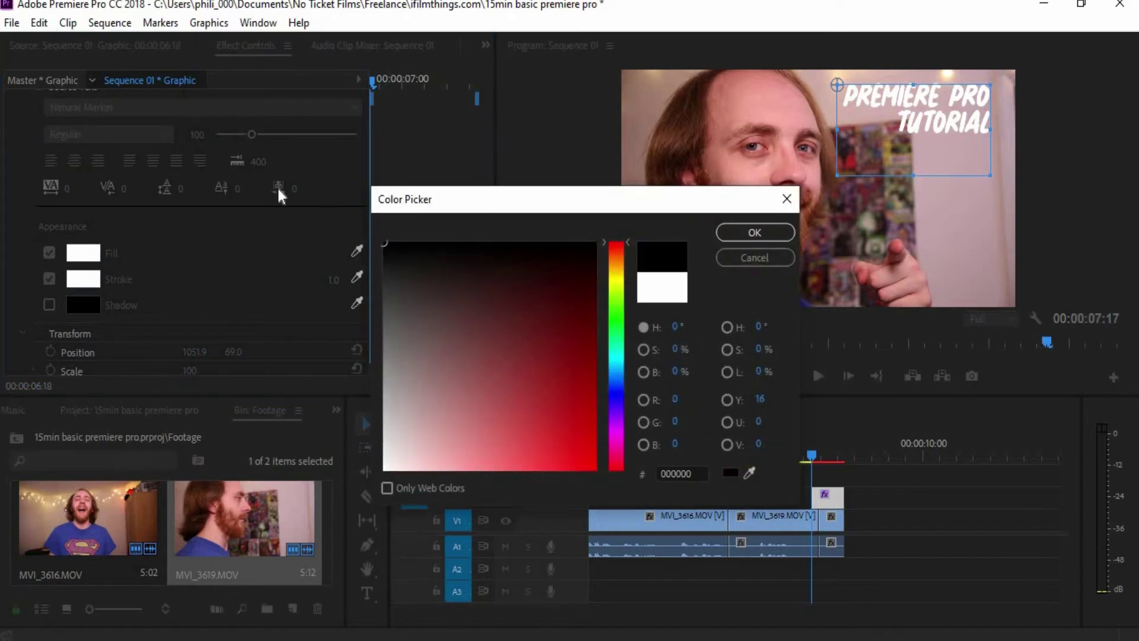
{"action": "left_click", "coordinate": [746, 235]}
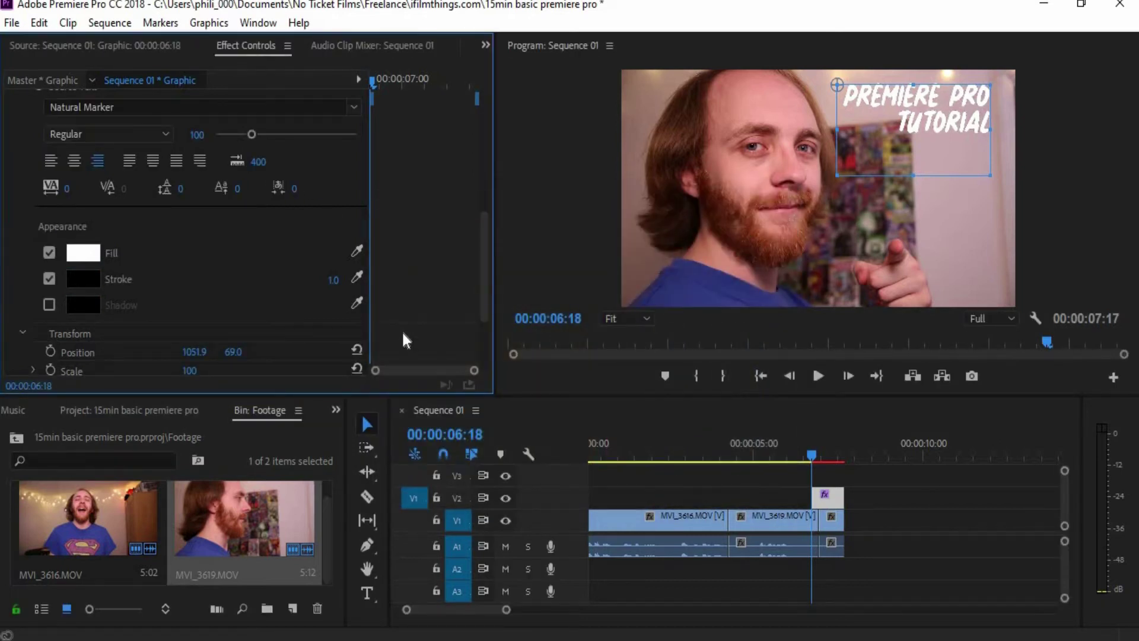
{"action": "left_click", "coordinate": [337, 279]}
{"action": "type", "text": "10"}
{"action": "key", "text": "Return"}
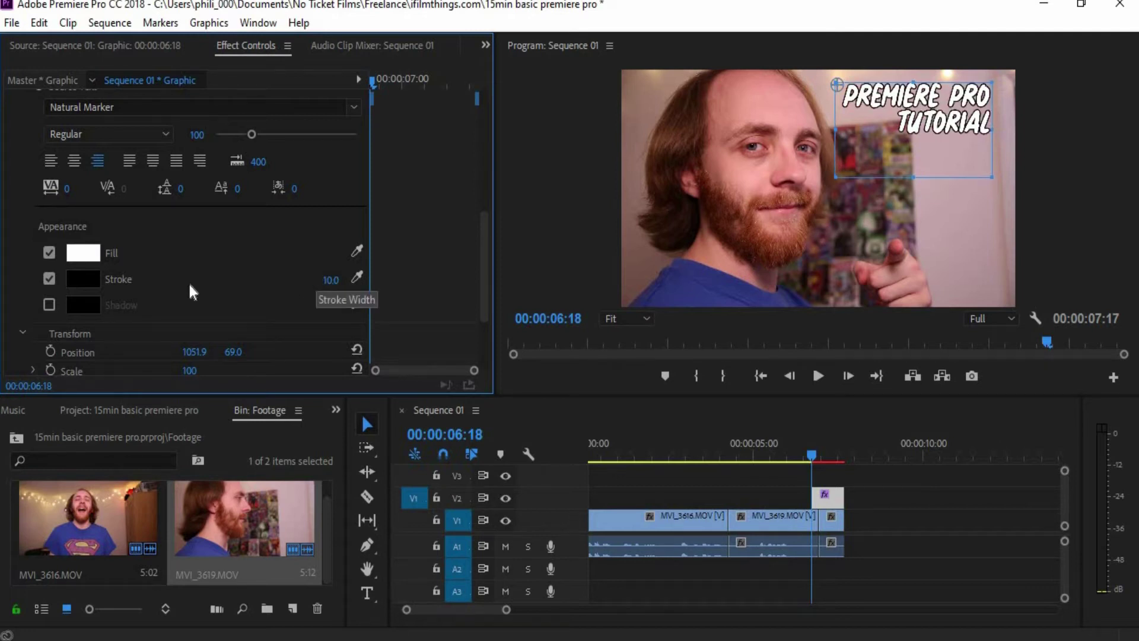
Enable the title text's shadow and move the title closer to the frame's right edge
{"action": "left_click", "coordinate": [49, 305]}
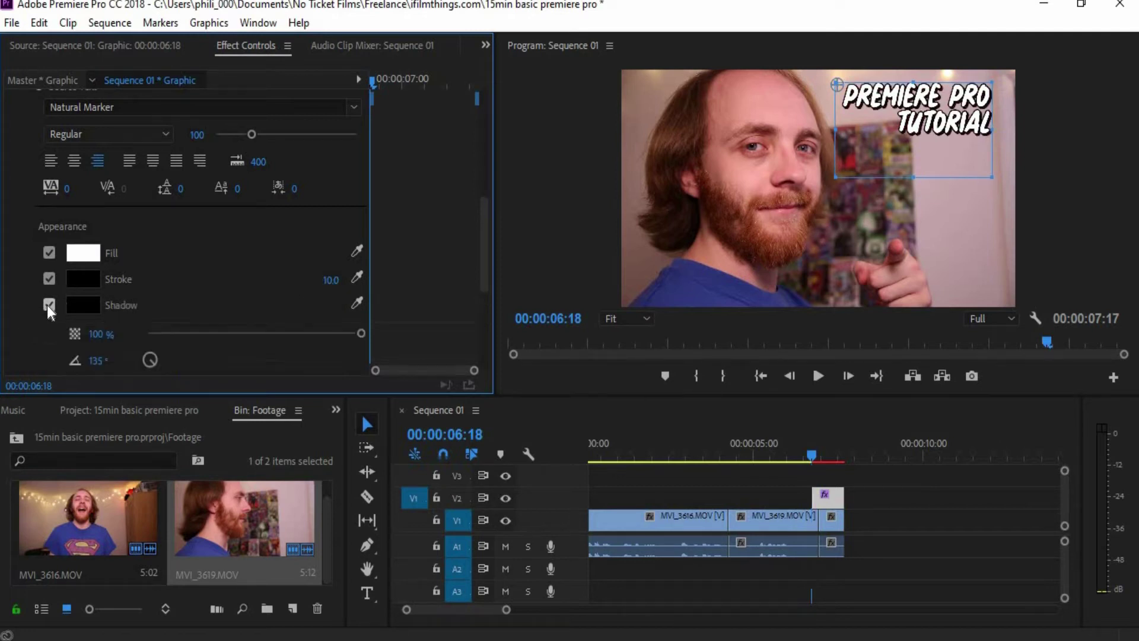
{"action": "left_click", "coordinate": [366, 424]}
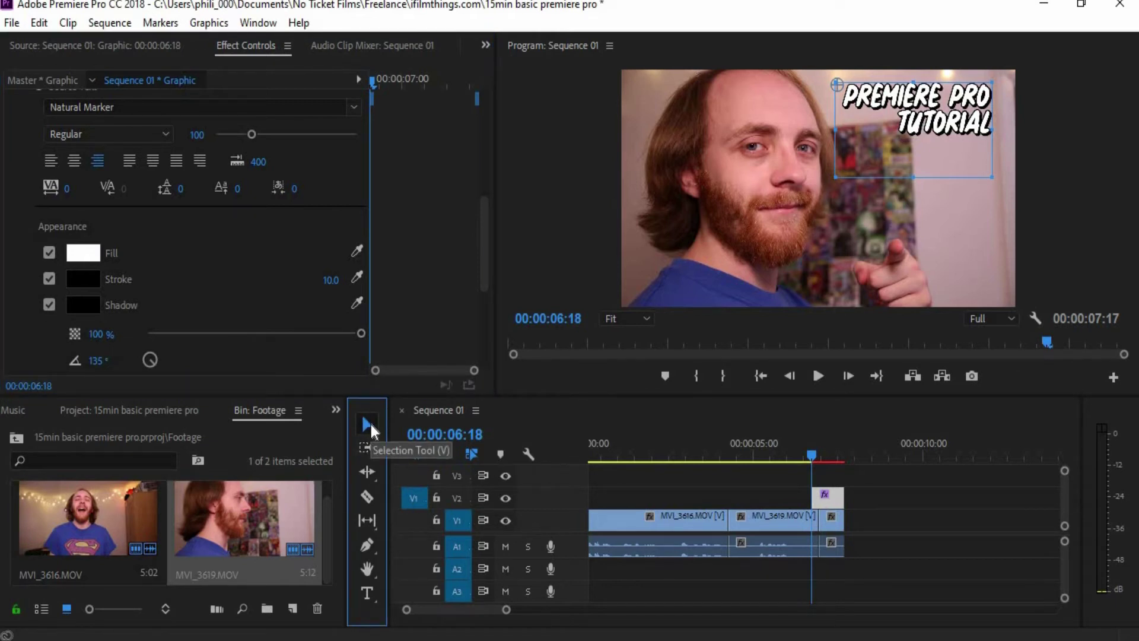
{"action": "left_click", "coordinate": [939, 129]}
{"action": "left_click_drag", "start_coordinate": [939, 129], "coordinate": [953, 129]}
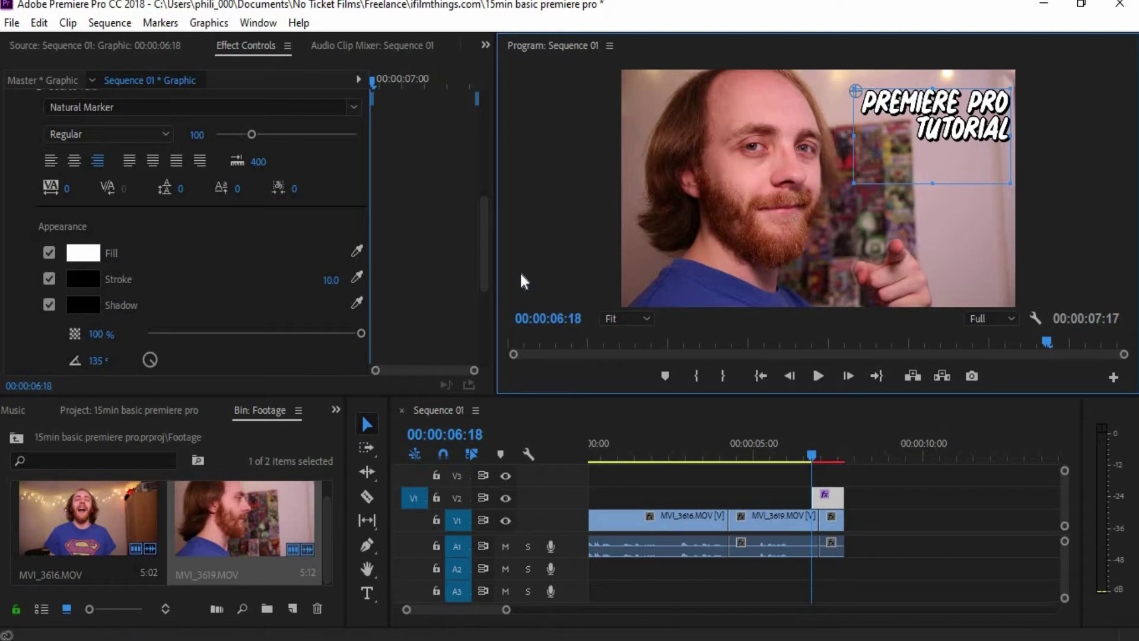
{"action": "left_click_drag", "start_coordinate": [485, 261], "coordinate": [472, 107]}
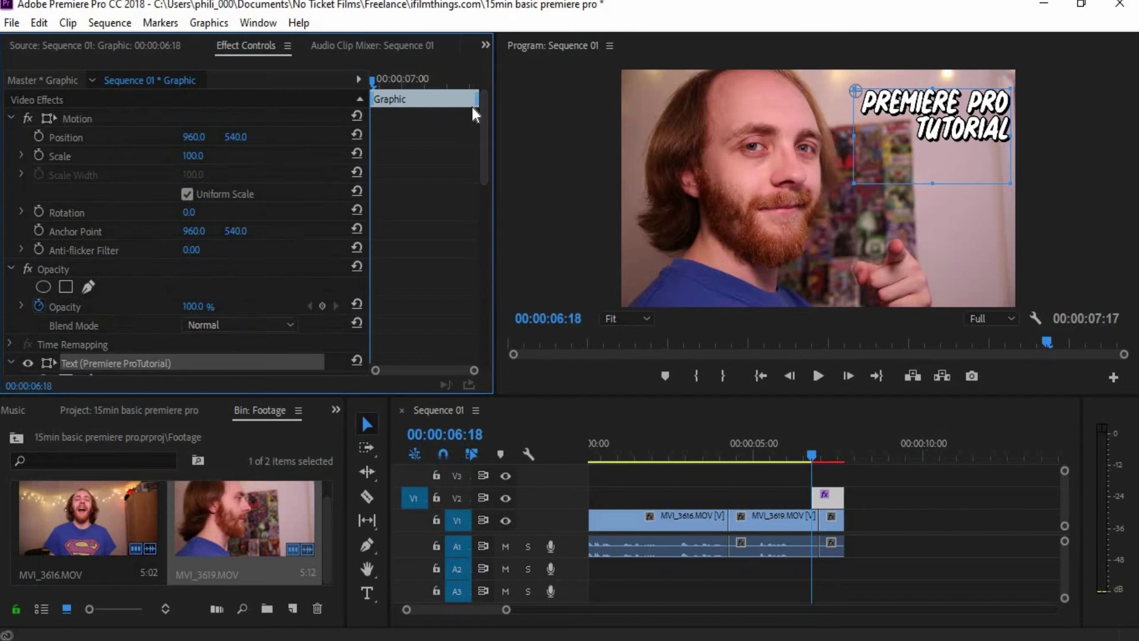
Move the title graphic's anchor point from the frame's centre onto the title text, at about 1646.9, 187.5
{"action": "double_click", "coordinate": [831, 500]}
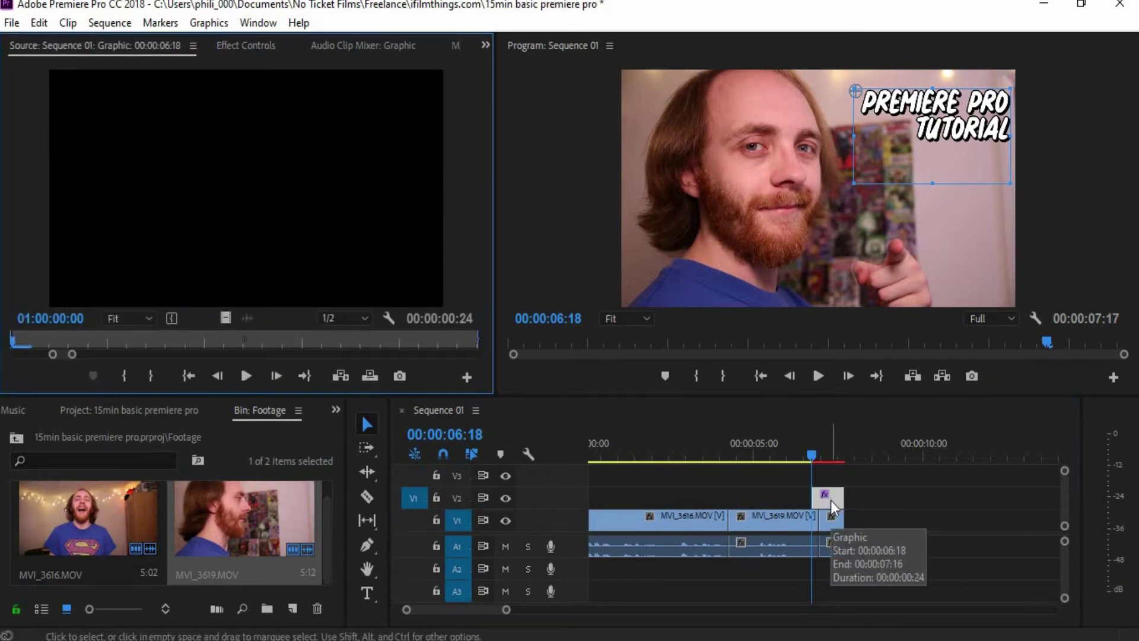
{"action": "left_click", "coordinate": [910, 462]}
{"action": "left_click", "coordinate": [789, 143]}
{"action": "left_click", "coordinate": [789, 143]}
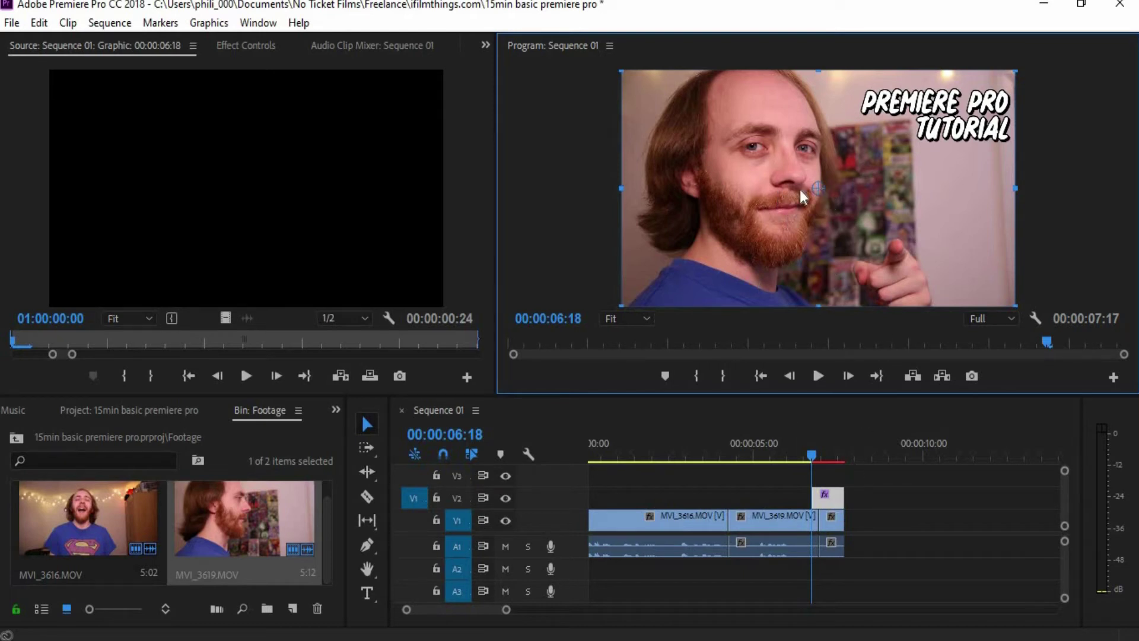
{"action": "left_click_drag", "start_coordinate": [818, 189], "coordinate": [956, 113]}
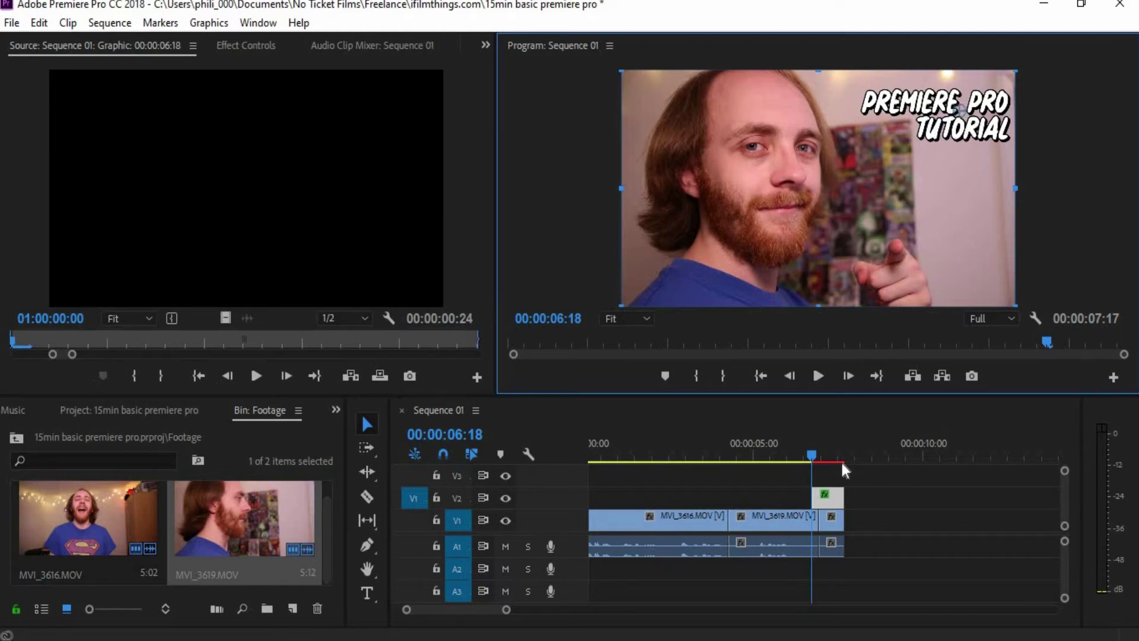
{"action": "left_click", "coordinate": [246, 46]}
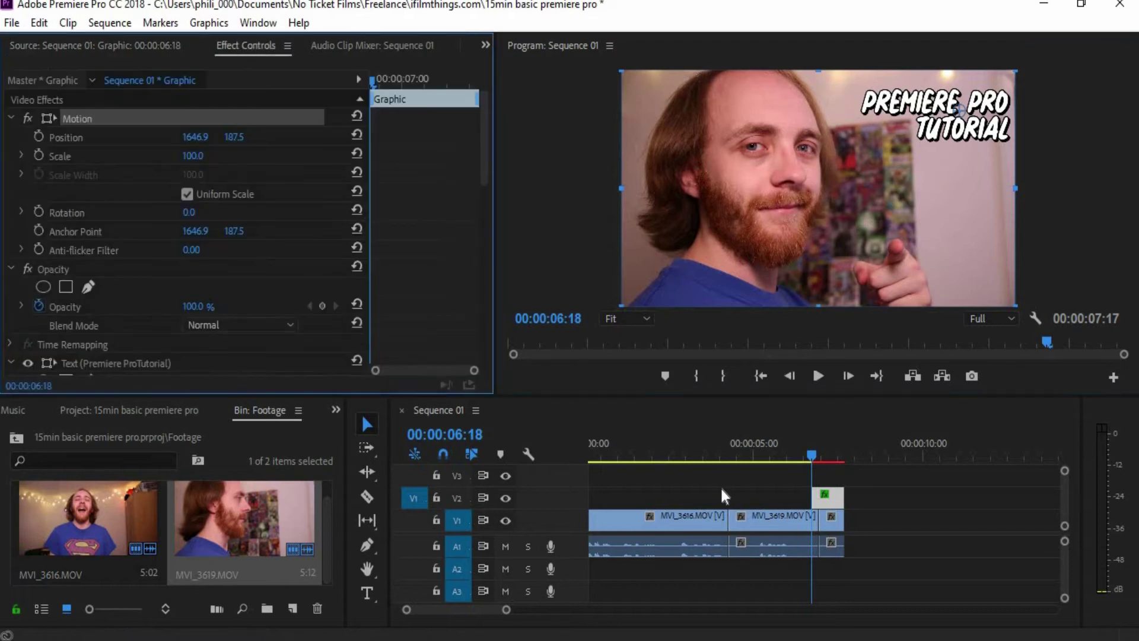
Turn on keyframing for the title graphic's Scale and Rotation at 00:00:06:18
{"action": "left_click", "coordinate": [830, 498]}
{"action": "double_click", "coordinate": [834, 499]}
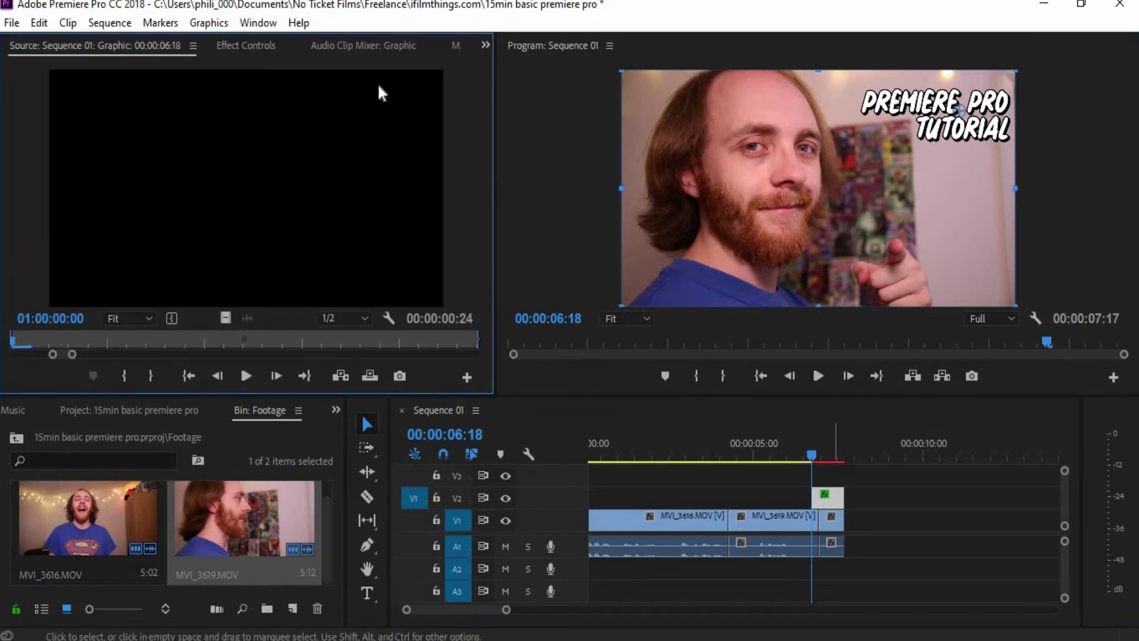
{"action": "left_click", "coordinate": [243, 45]}
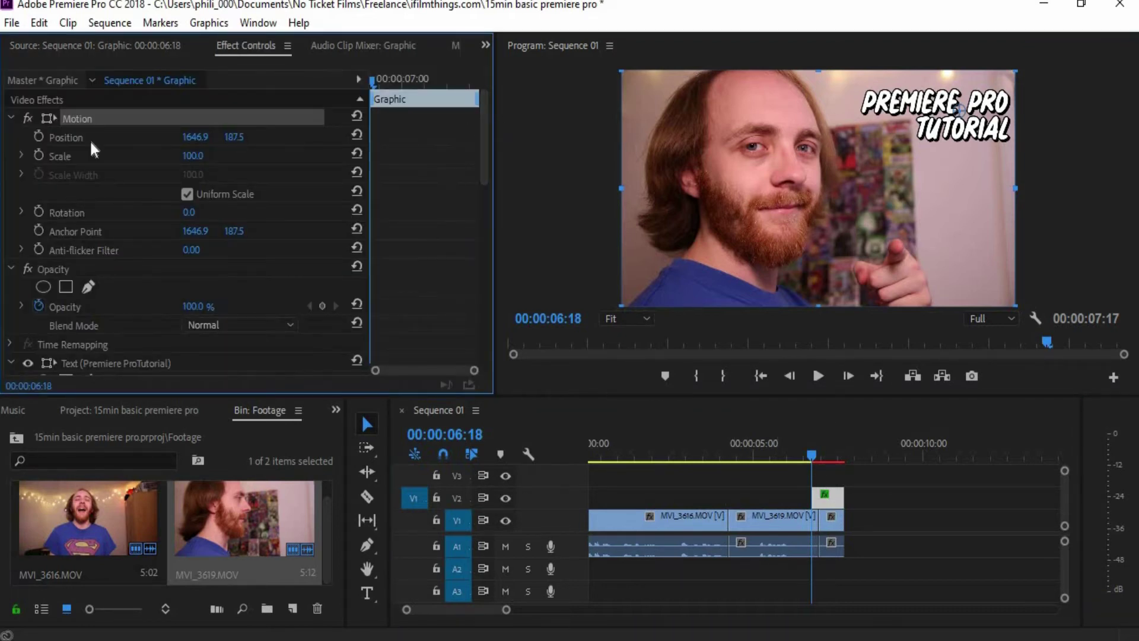
{"action": "left_click", "coordinate": [38, 155]}
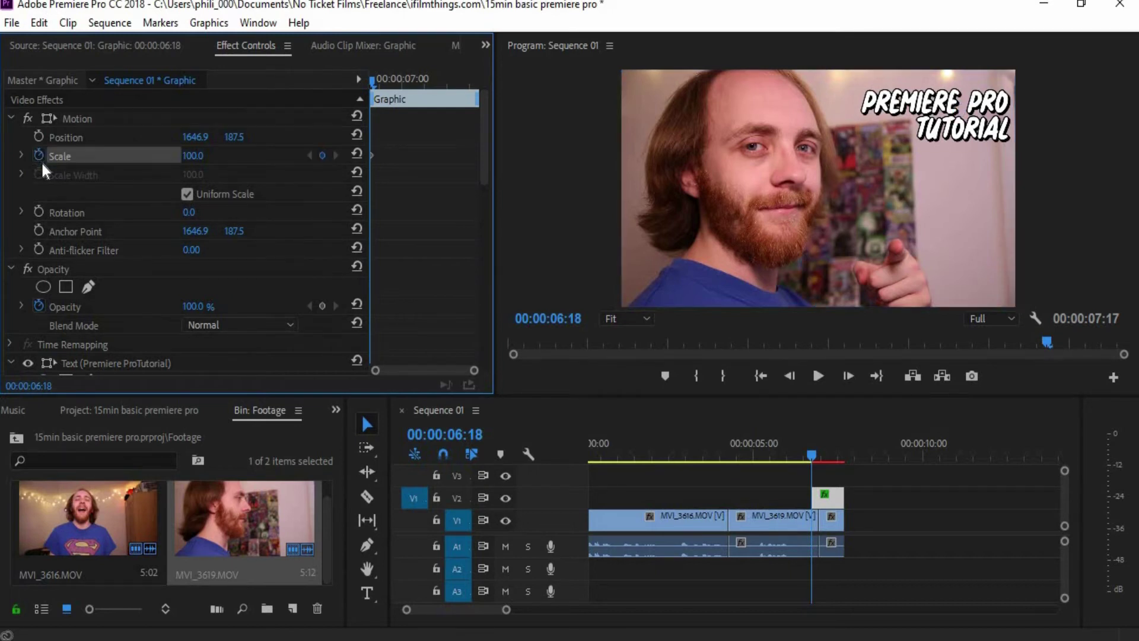
{"action": "left_click", "coordinate": [35, 211]}
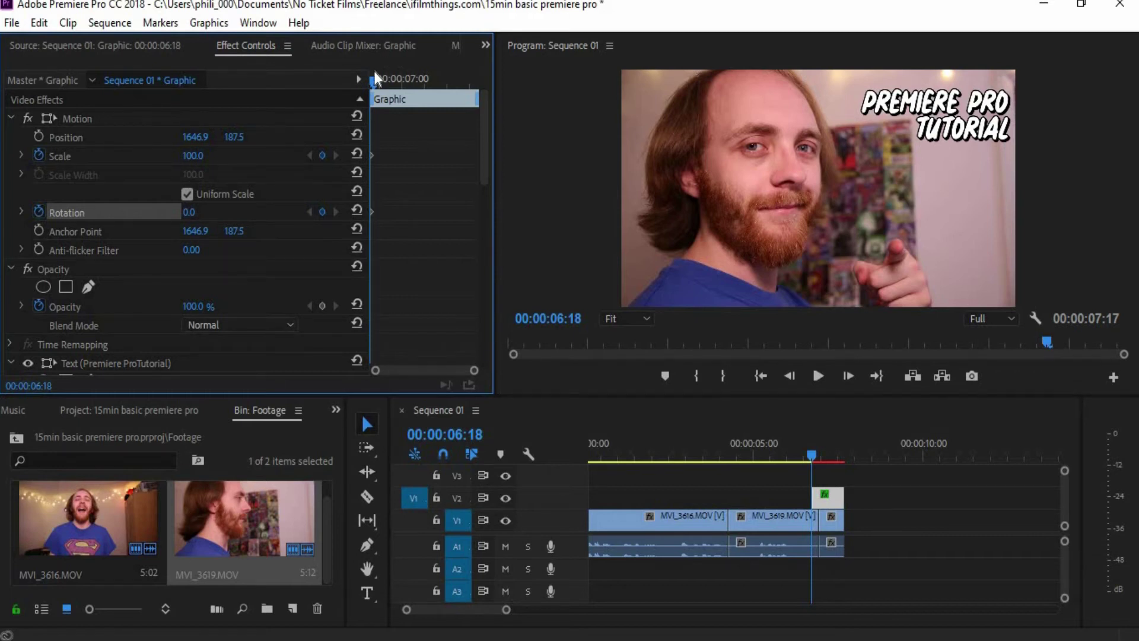
Add further Scale and Rotation keyframes to the title graphic at 00:00:06:21, 00:00:06:23 and 00:00:07:00
{"action": "left_click_drag", "start_coordinate": [375, 77], "coordinate": [386, 80]}
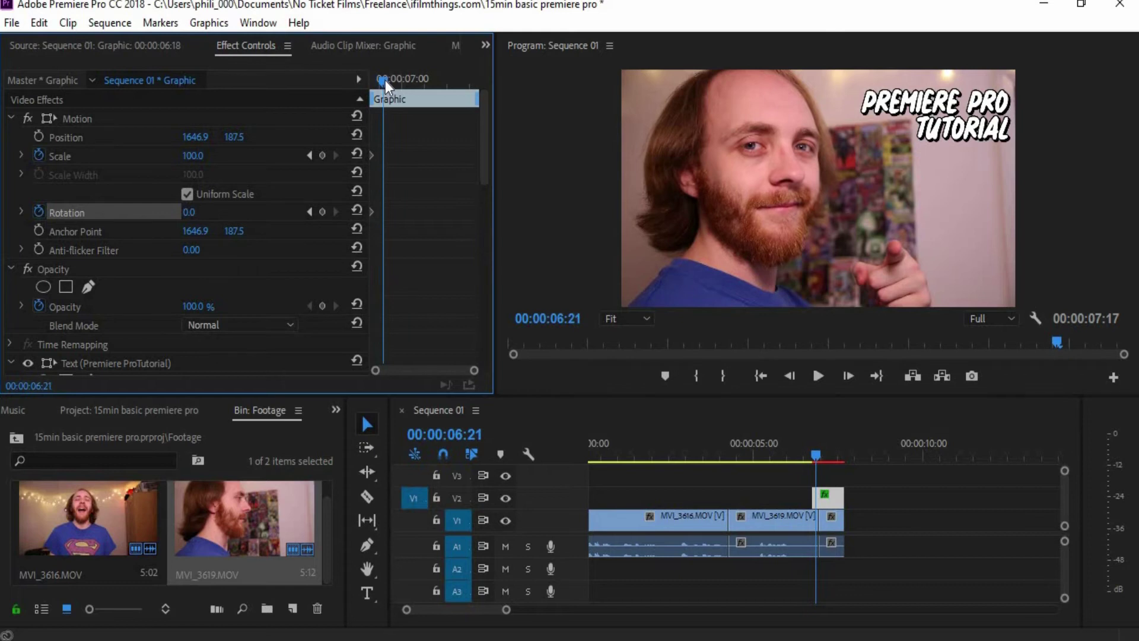
{"action": "left_click", "coordinate": [322, 155]}
{"action": "left_click", "coordinate": [322, 211]}
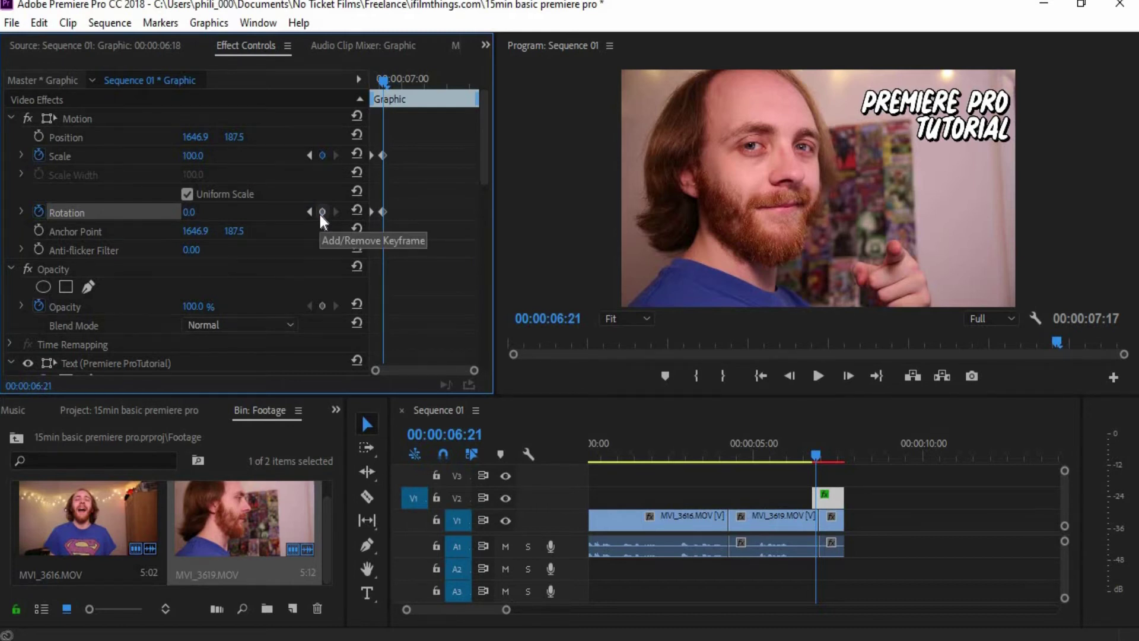
{"action": "left_click_drag", "start_coordinate": [383, 77], "coordinate": [393, 77]}
{"action": "left_click", "coordinate": [322, 155]}
{"action": "left_click", "coordinate": [322, 212]}
{"action": "left_click_drag", "start_coordinate": [394, 83], "coordinate": [397, 83]}
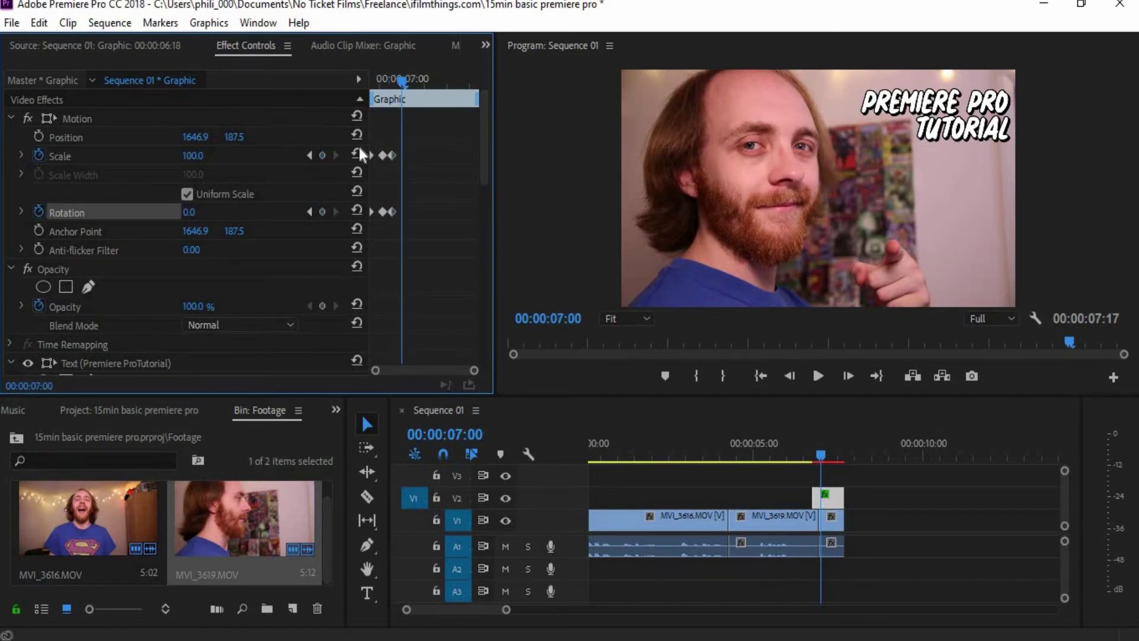
{"action": "left_click", "coordinate": [322, 156]}
{"action": "left_click", "coordinate": [322, 212]}
At the title graphic's first keyframe, 00:00:06:18, set Rotation to -20 degrees and Scale to 0
{"action": "left_click_drag", "start_coordinate": [403, 79], "coordinate": [328, 106]}
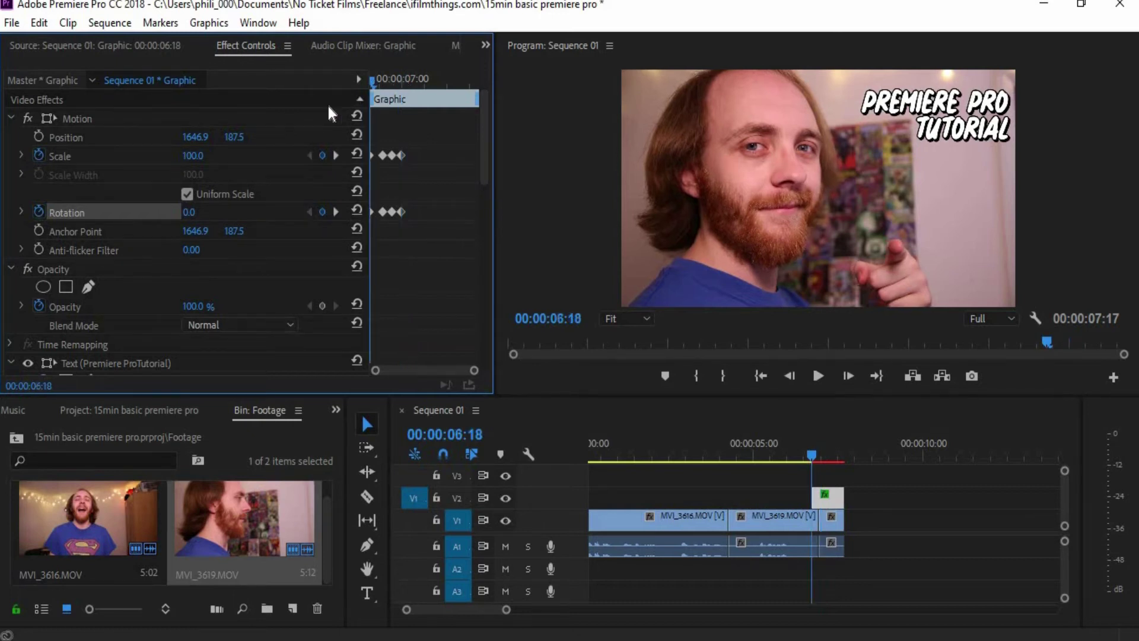
{"action": "left_click", "coordinate": [190, 212]}
{"action": "type", "text": "-20"}
{"action": "key", "text": "Return"}
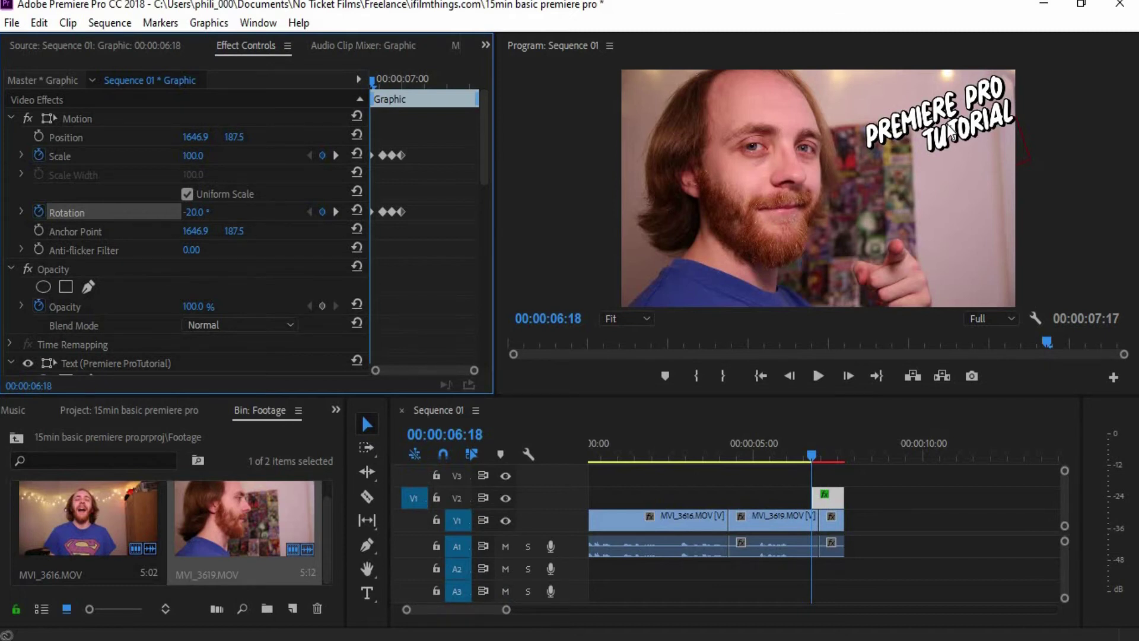
{"action": "left_click", "coordinate": [824, 501]}
{"action": "left_click", "coordinate": [838, 159]}
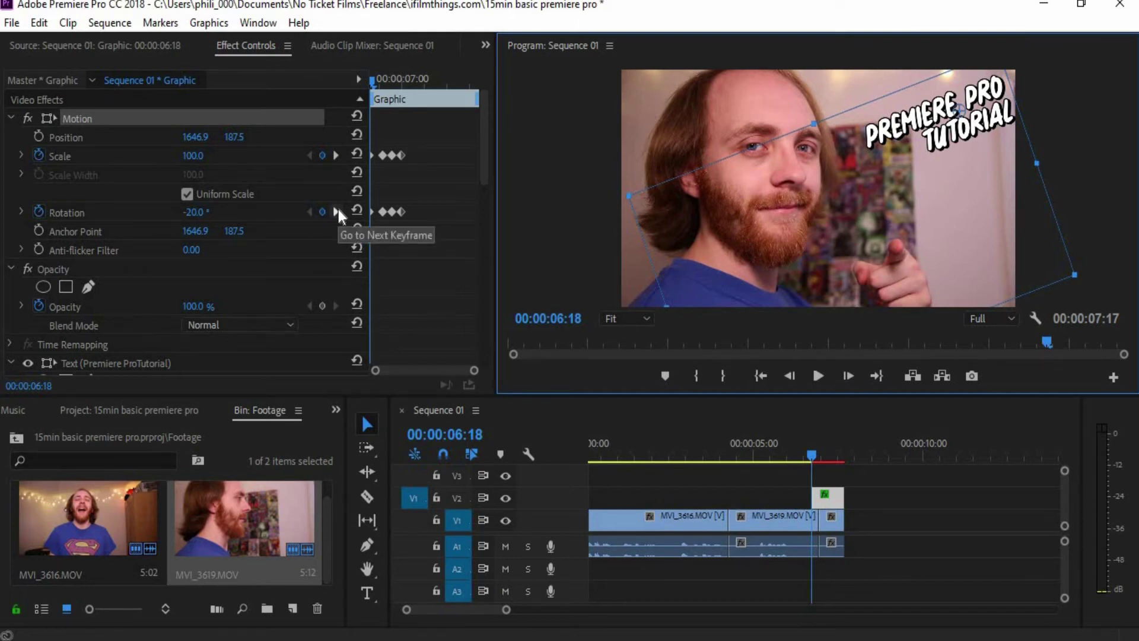
{"action": "left_click", "coordinate": [204, 151]}
{"action": "type", "text": "0"}
{"action": "key", "text": "Return"}
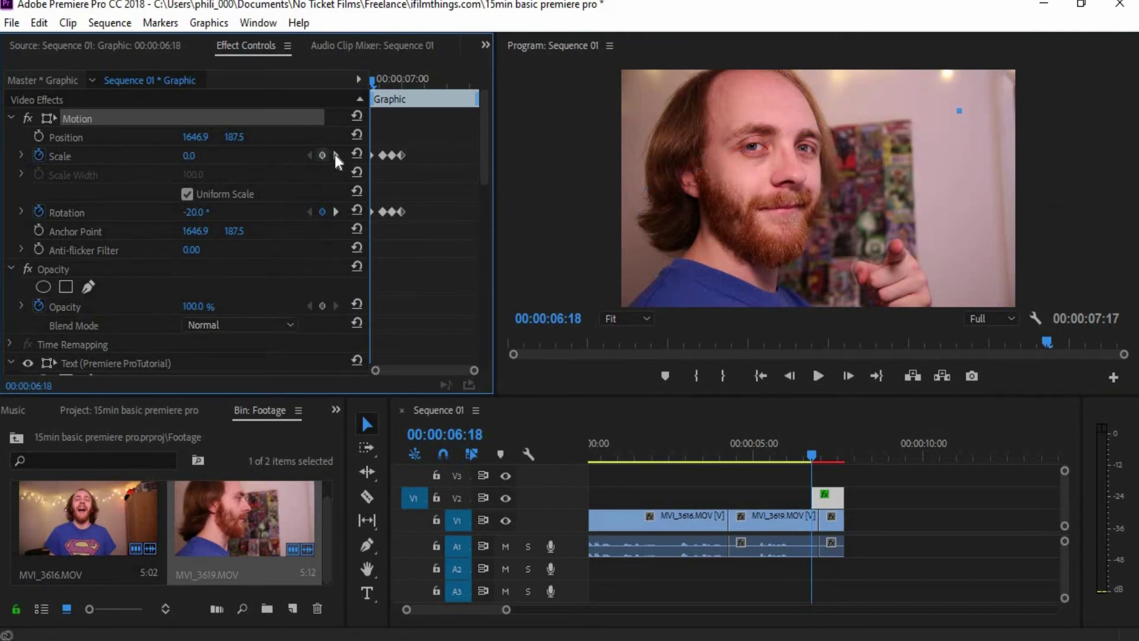
At the title graphic's second keyframe, 00:00:06:21, set Scale to 110 and Rotation to 5 degrees
{"action": "left_click", "coordinate": [335, 155]}
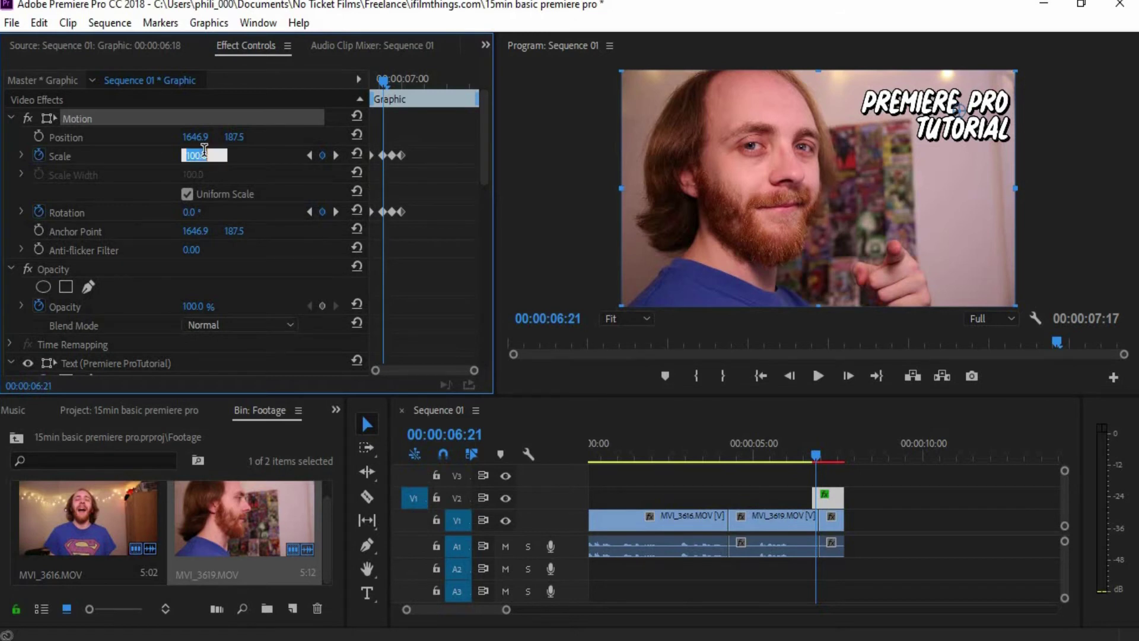
{"action": "type", "text": "110"}
{"action": "key", "text": "Return"}
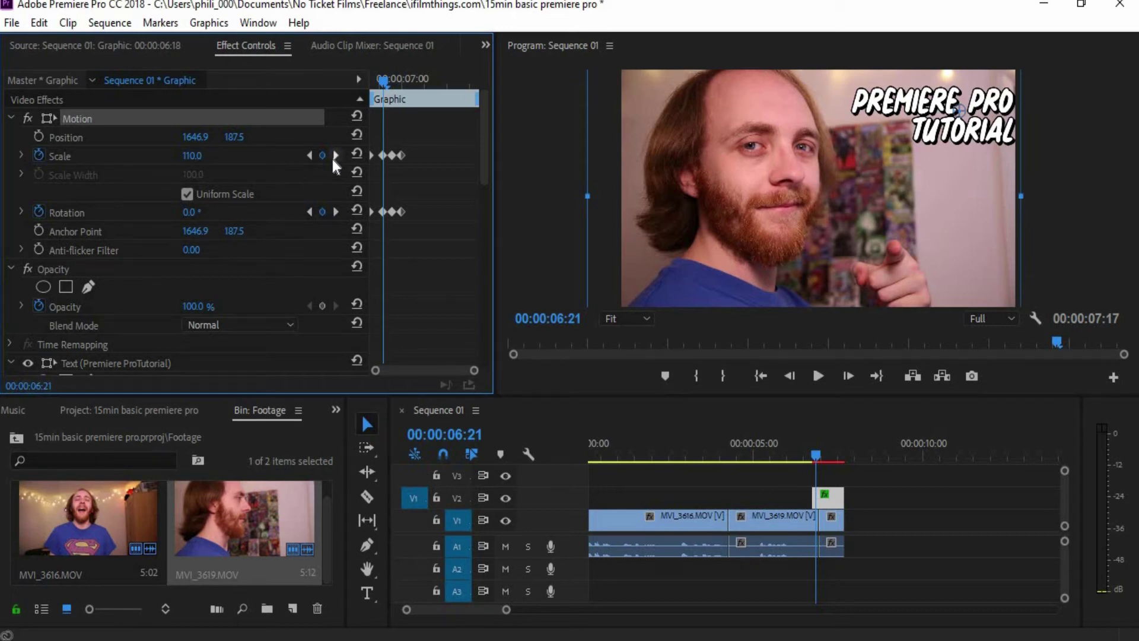
{"action": "left_click", "coordinate": [210, 207]}
{"action": "type", "text": "5"}
{"action": "key", "text": "Return"}
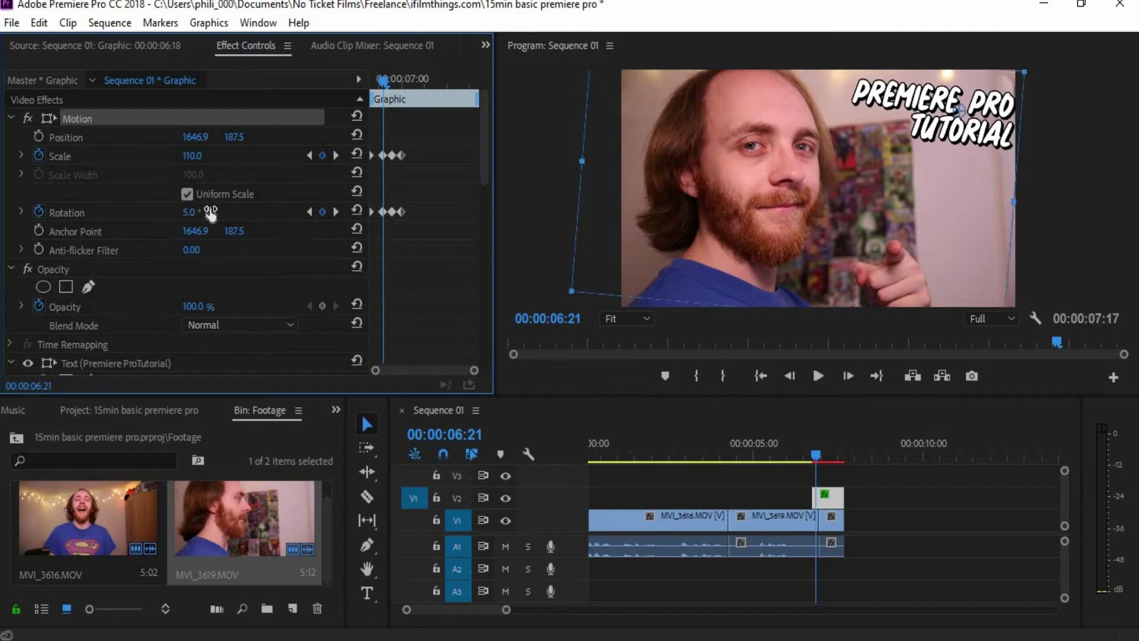
At the title graphic's third keyframe, 00:00:06:23, set Scale to 90
{"action": "left_click", "coordinate": [336, 212]}
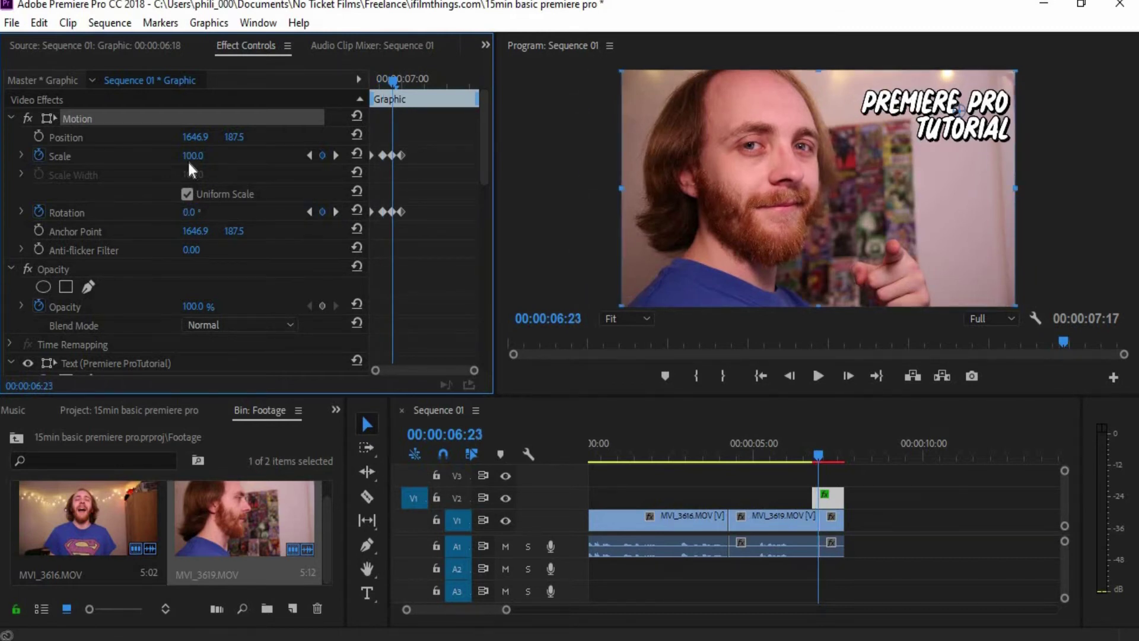
{"action": "type", "text": "90"}
{"action": "key", "text": "Return"}
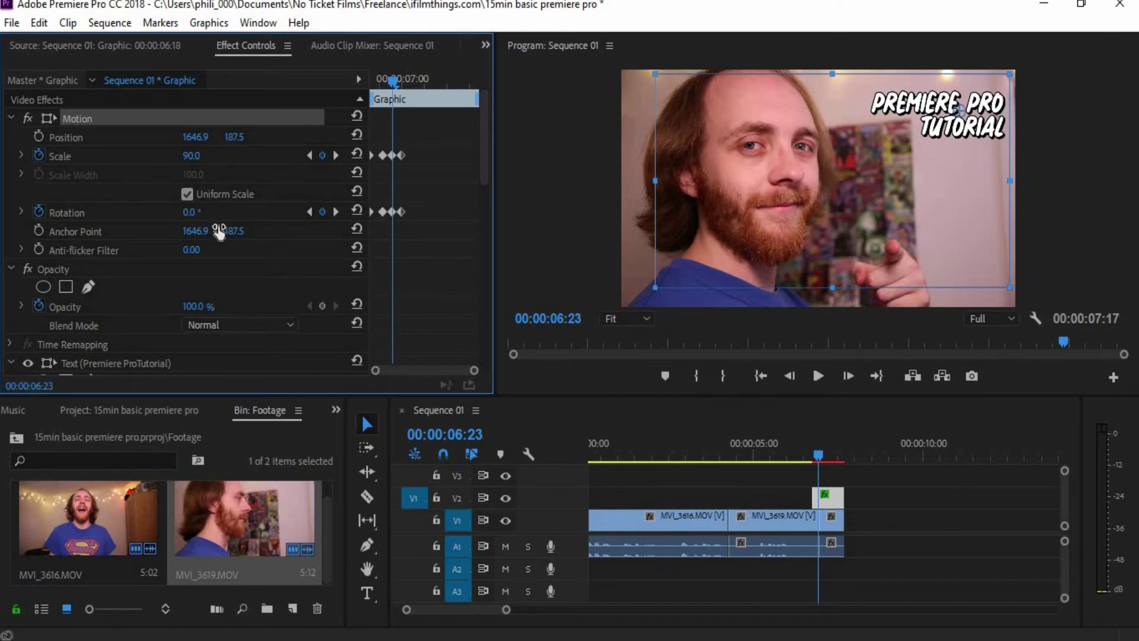
{"action": "left_click", "coordinate": [335, 211]}
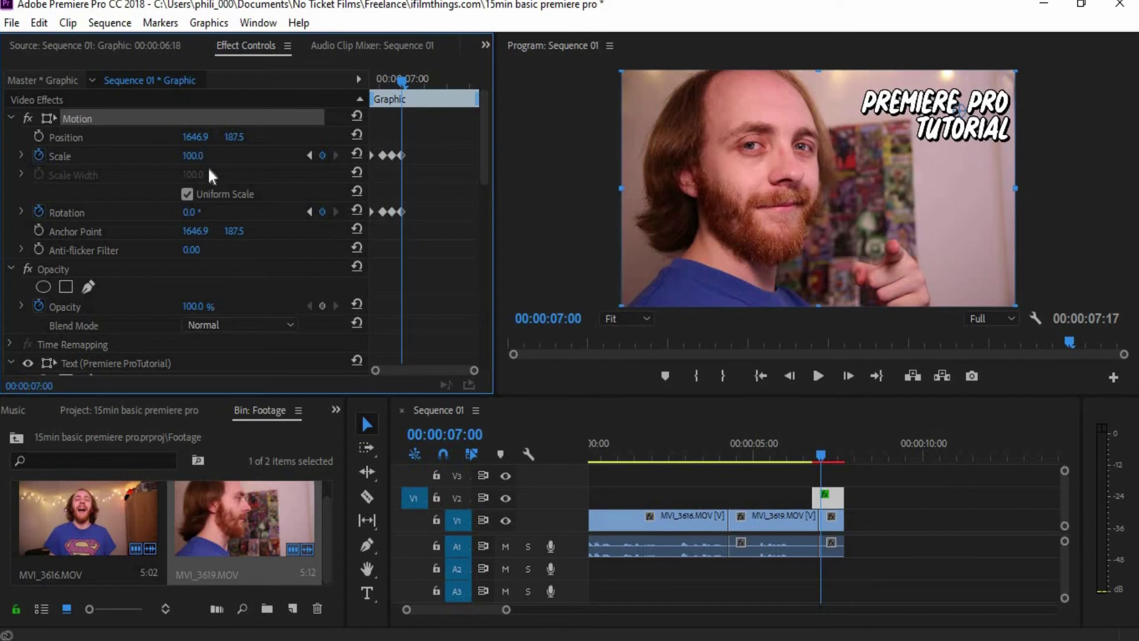
Apply Ease In to the title graphic's second Scale and Rotation keyframes
{"action": "left_click", "coordinate": [308, 213]}
{"action": "left_click", "coordinate": [383, 156]}
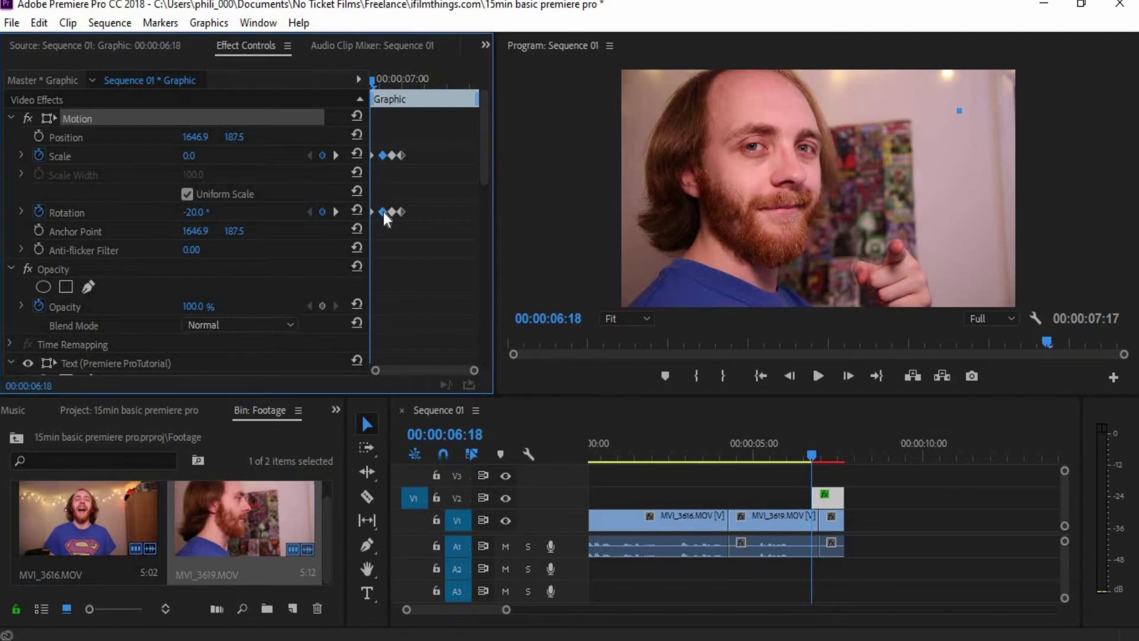
{"action": "right_click", "coordinate": [383, 212]}
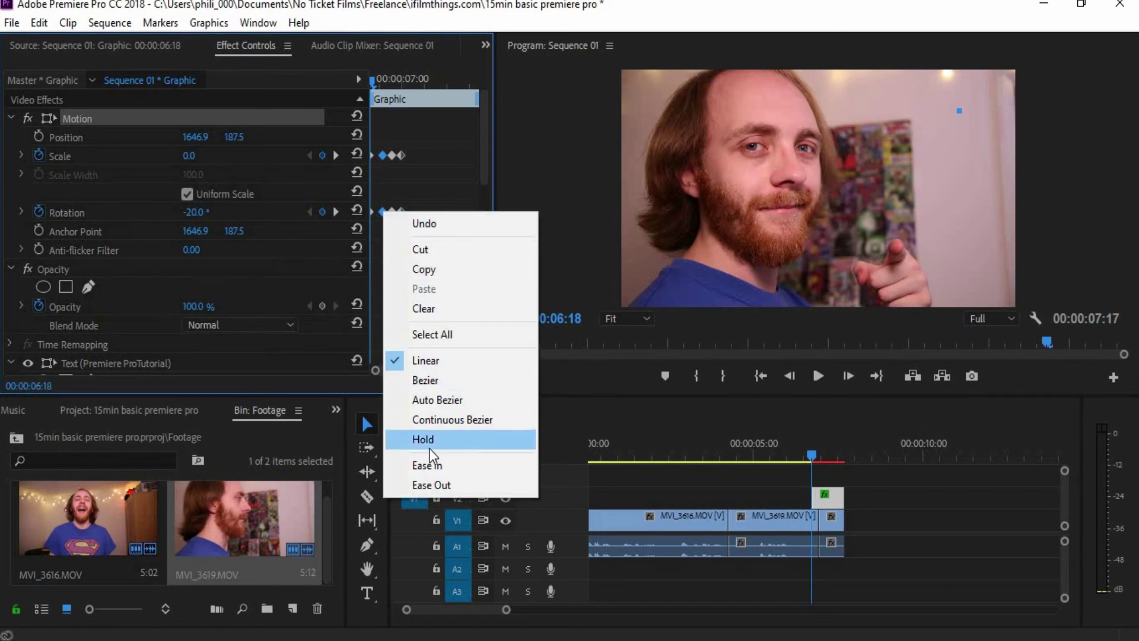
{"action": "left_click", "coordinate": [450, 464]}
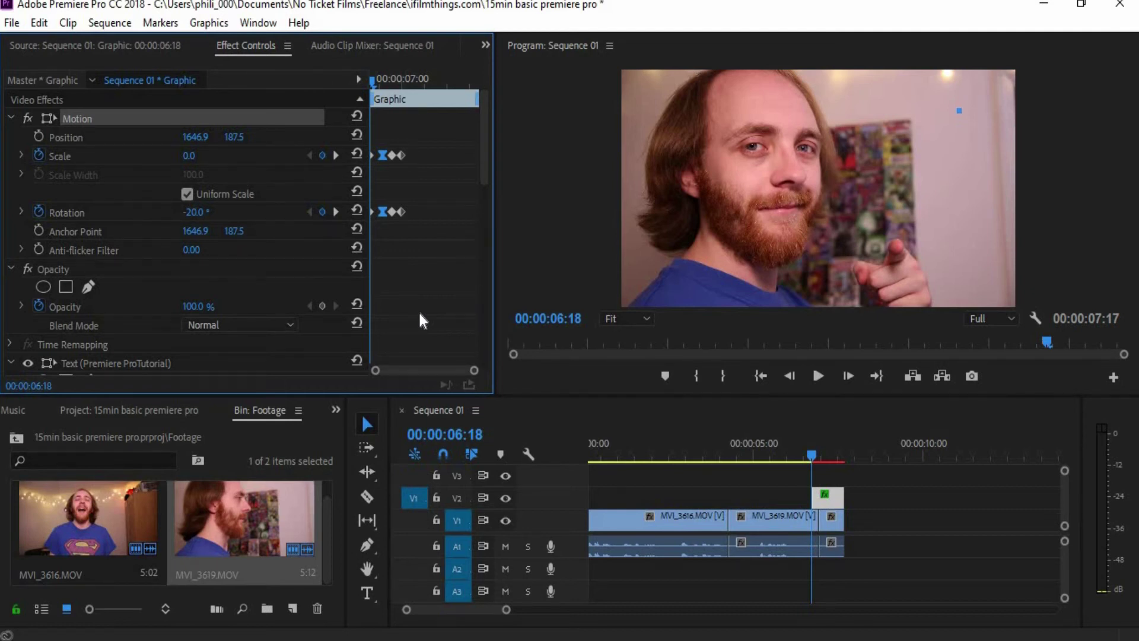
{"action": "left_click", "coordinate": [419, 313]}
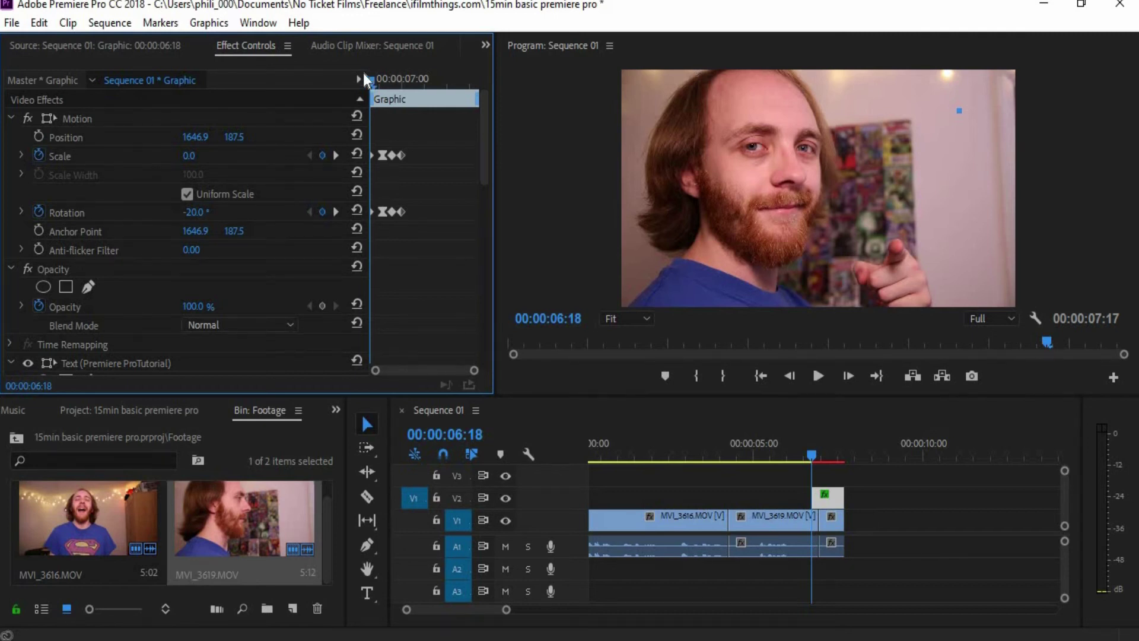
Preview the title animation and shift its last three Scale and Rotation keyframes slightly later
{"action": "left_click_drag", "start_coordinate": [373, 82], "coordinate": [306, 100]}
{"action": "key", "text": "space"}
{"action": "key", "text": "space"}
{"action": "left_click_drag", "start_coordinate": [418, 144], "coordinate": [386, 212]}
{"action": "left_click", "coordinate": [393, 81]}
{"action": "key", "text": "Up"}
{"action": "key", "text": "space"}
{"action": "key", "text": "space"}
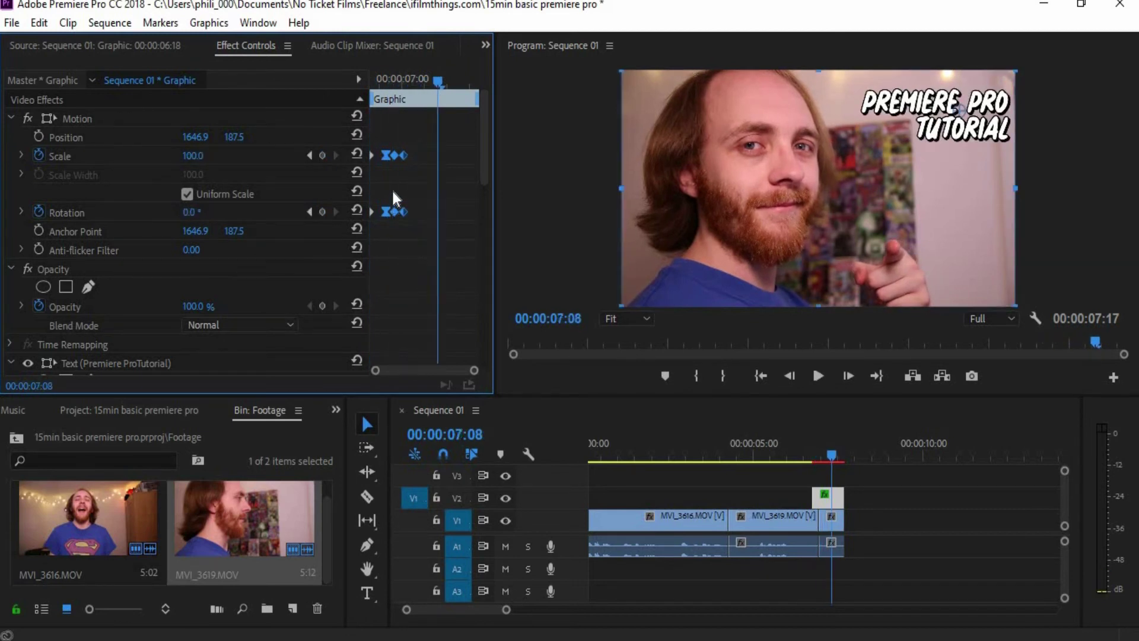
Shift the last two Scale and Rotation keyframes of the title slightly later and replay the animation
{"action": "left_click", "coordinate": [388, 82]}
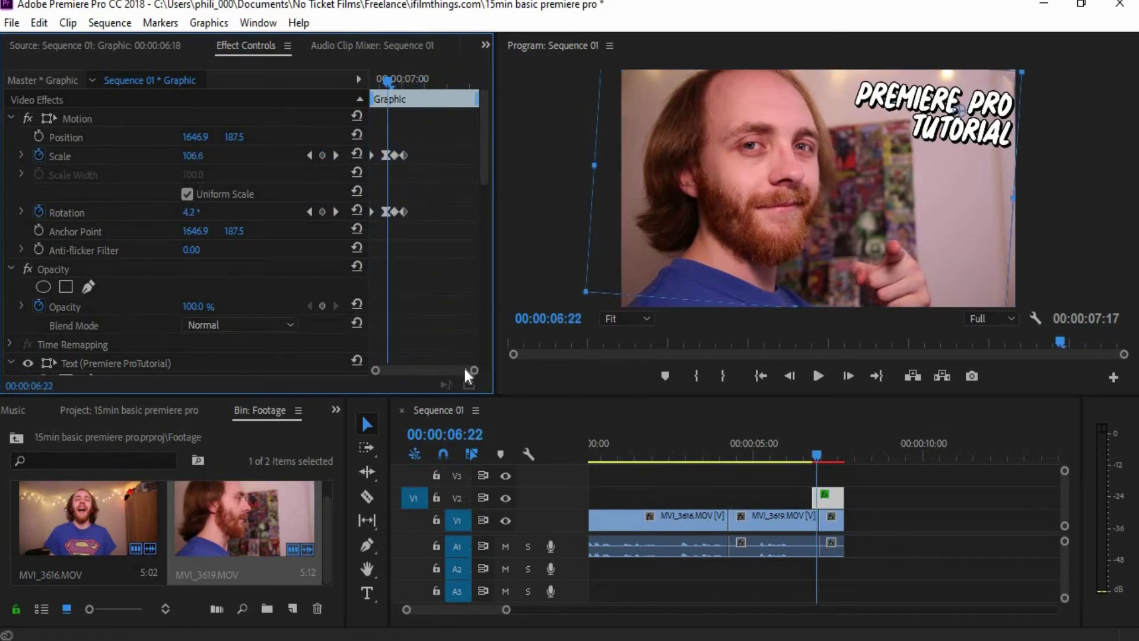
{"action": "left_click_drag", "start_coordinate": [464, 369], "coordinate": [419, 370]}
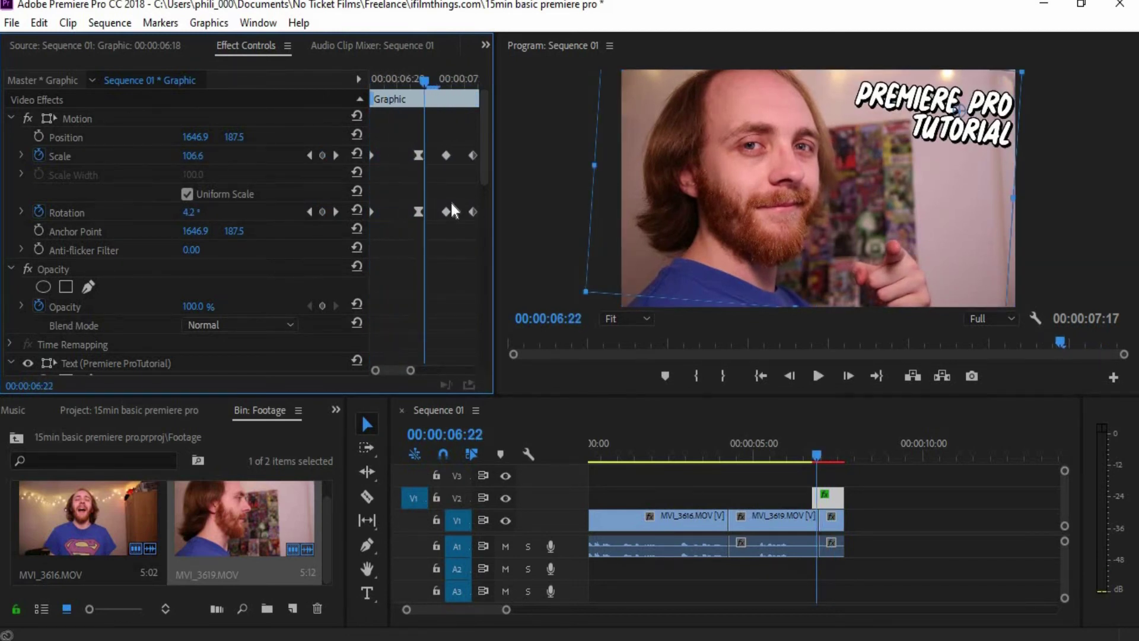
{"action": "left_click_drag", "start_coordinate": [439, 143], "coordinate": [459, 213]}
{"action": "left_click_drag", "start_coordinate": [410, 370], "coordinate": [430, 370]}
{"action": "key", "text": "space"}
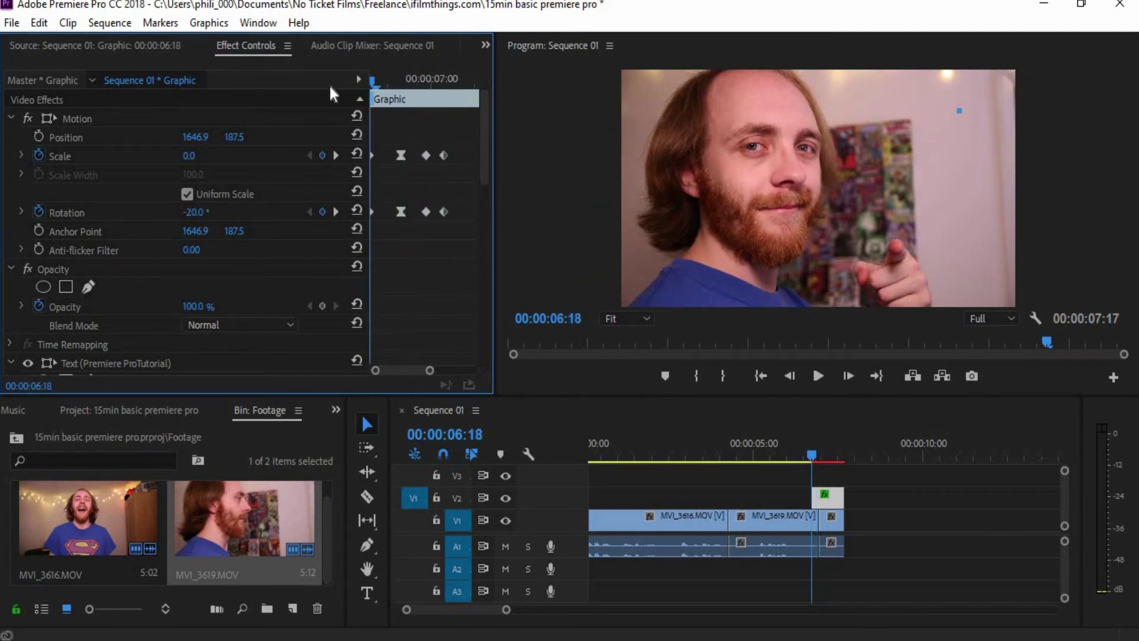
{"action": "left_click", "coordinate": [372, 46]}
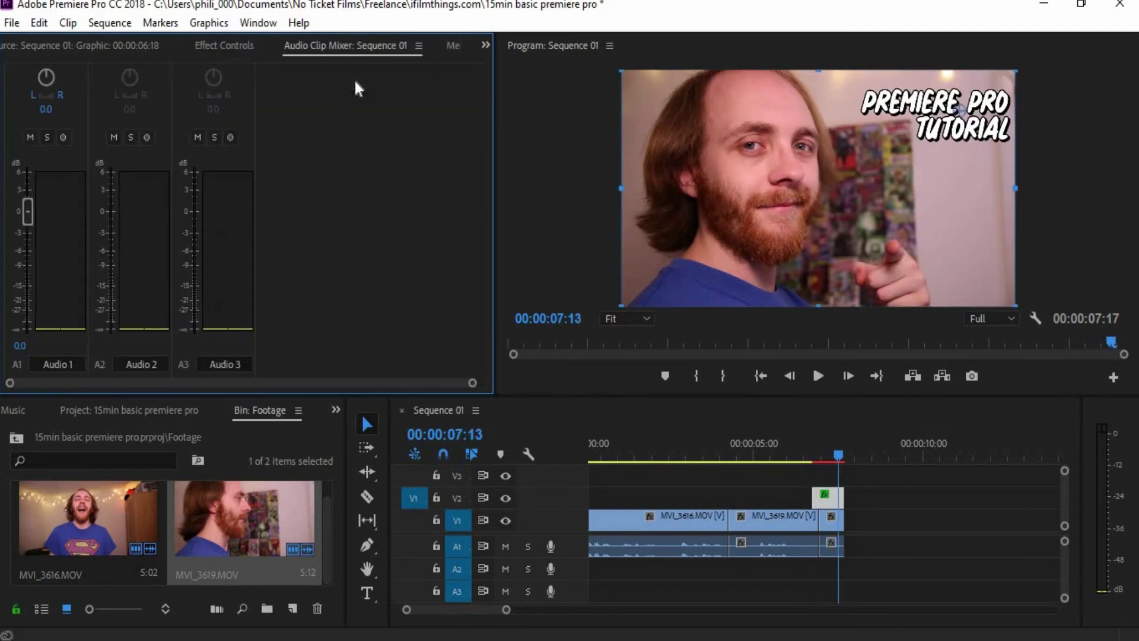
{"action": "left_click", "coordinate": [211, 45]}
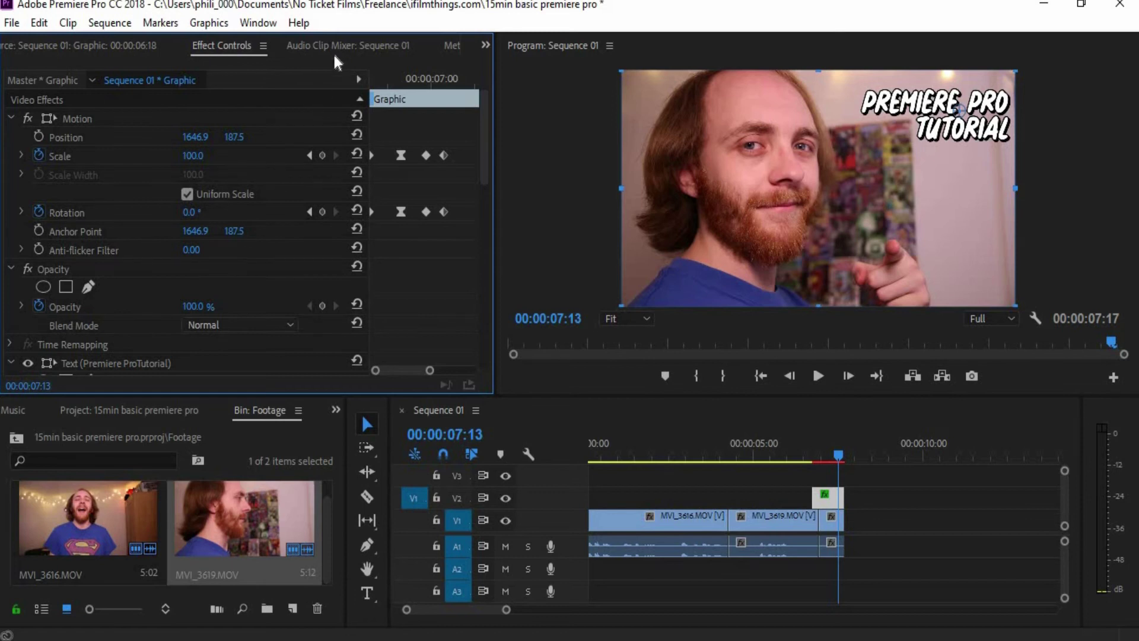
{"action": "left_click", "coordinate": [329, 47]}
{"action": "left_click", "coordinate": [203, 44]}
Play back the title animation from 00:00:06:18 to check its timing
{"action": "left_click", "coordinate": [387, 83]}
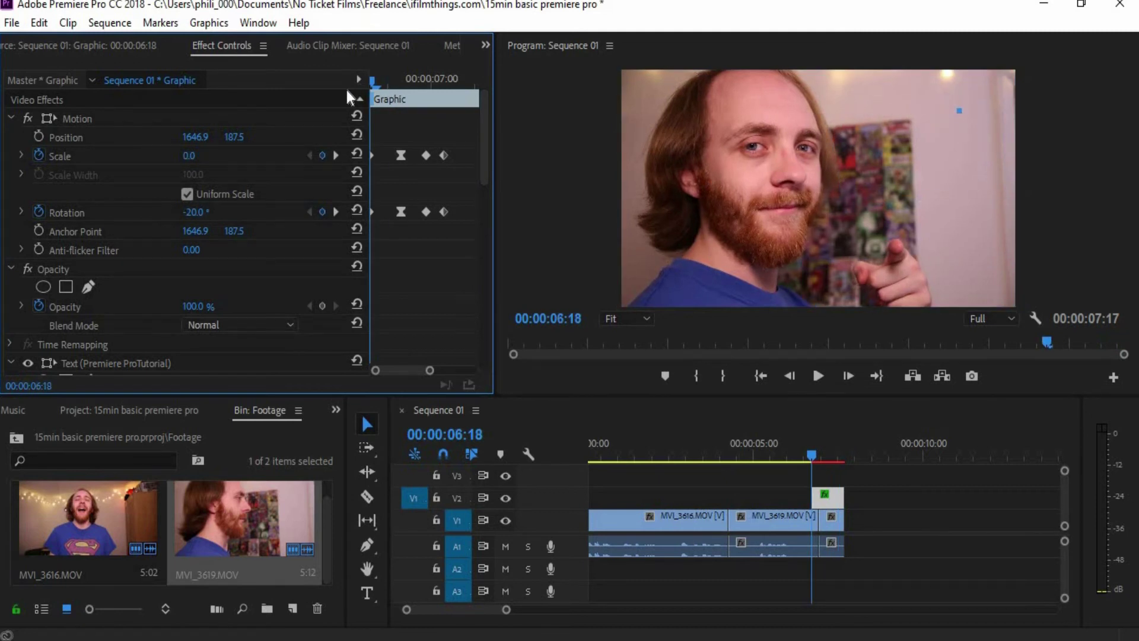
{"action": "key", "text": "space"}
{"action": "key", "text": "space"}
{"action": "left_click_drag", "start_coordinate": [430, 371], "coordinate": [485, 374]}
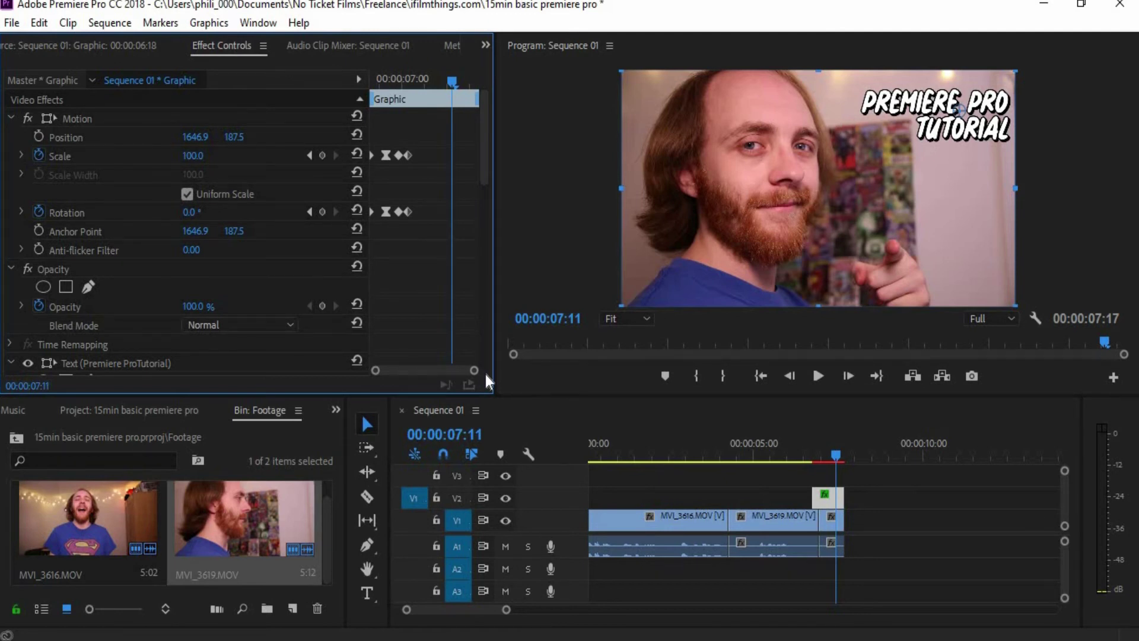
Deselect the title graphic and move the playhead back to 00:00:05:21 in the sequence
{"action": "left_click", "coordinate": [857, 477]}
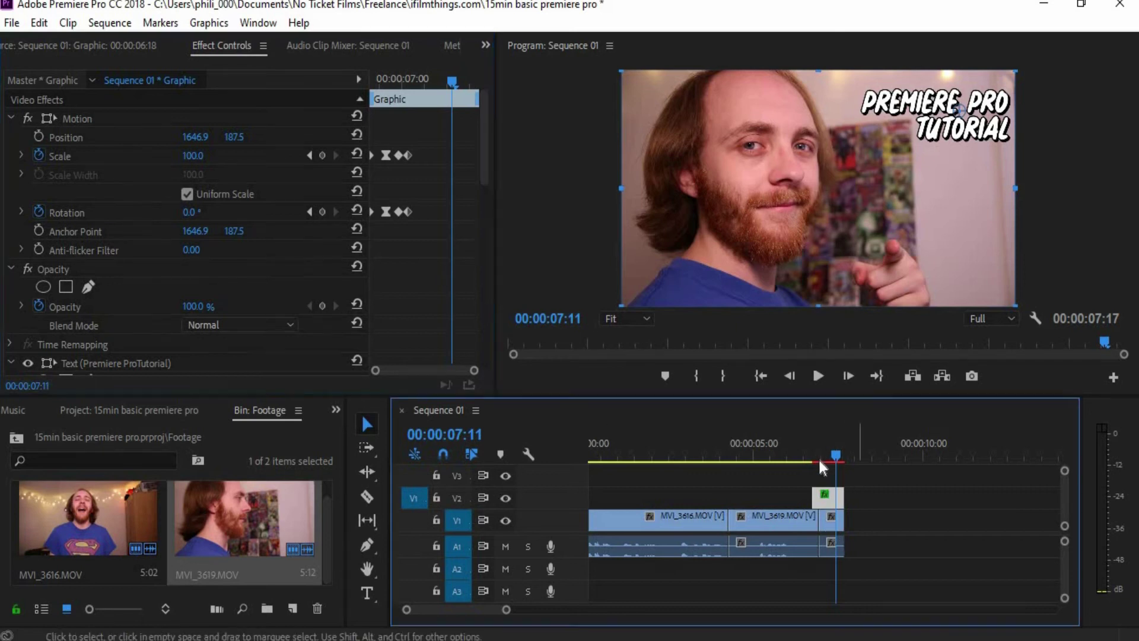
{"action": "left_click", "coordinate": [812, 452]}
{"action": "left_click_drag", "start_coordinate": [802, 455], "coordinate": [782, 454]}
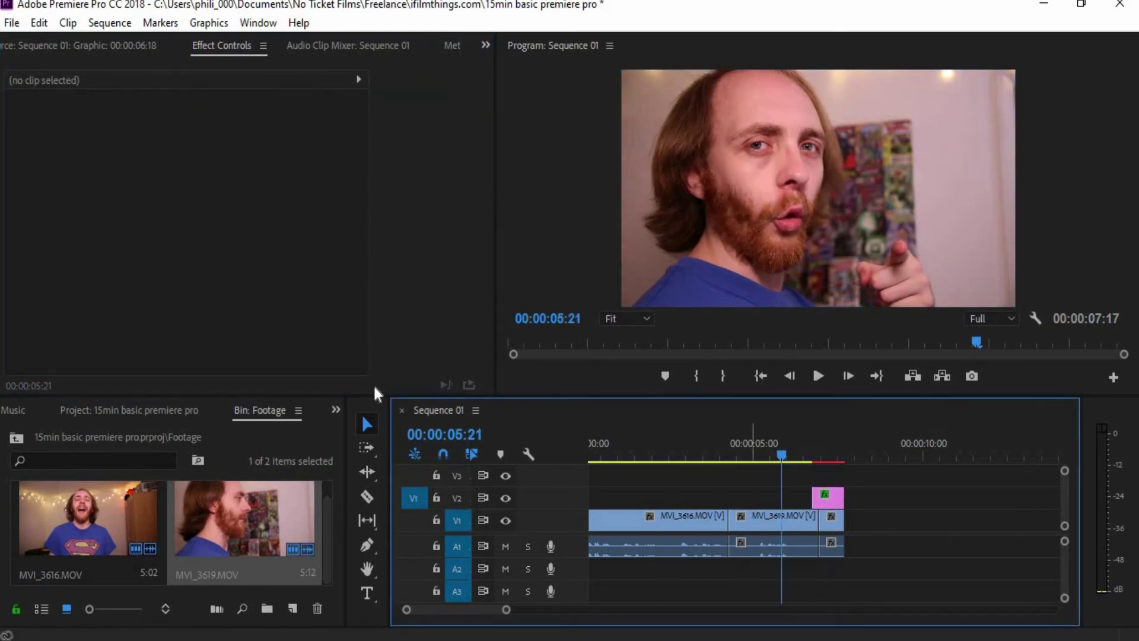
Save the project and render the sequence preview
{"action": "left_click", "coordinate": [13, 23]}
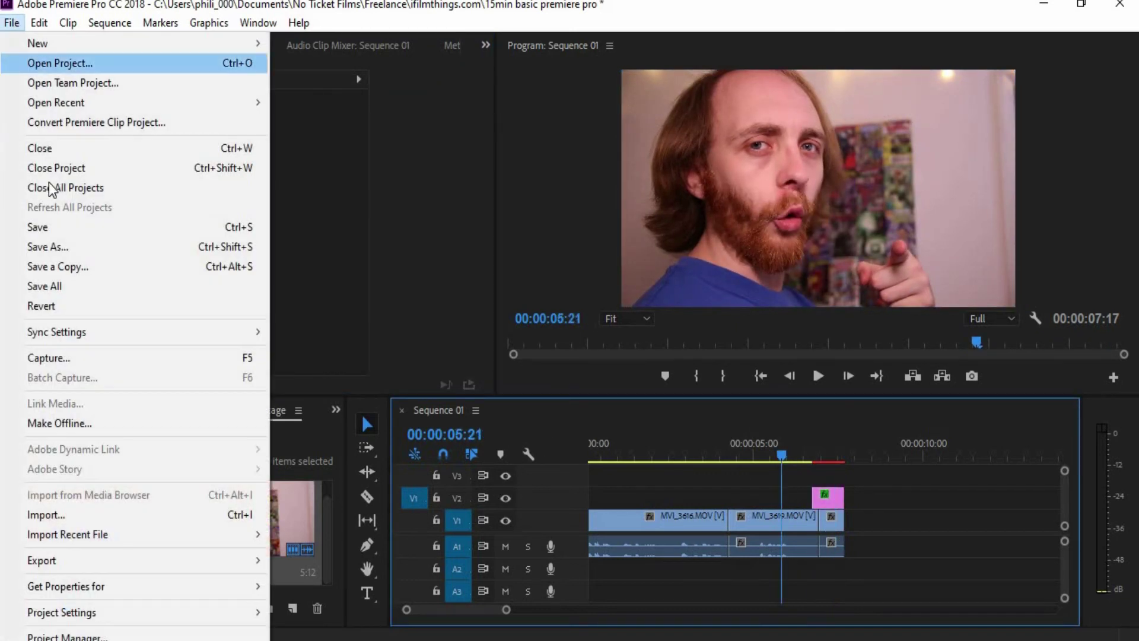
{"action": "left_click", "coordinate": [49, 226]}
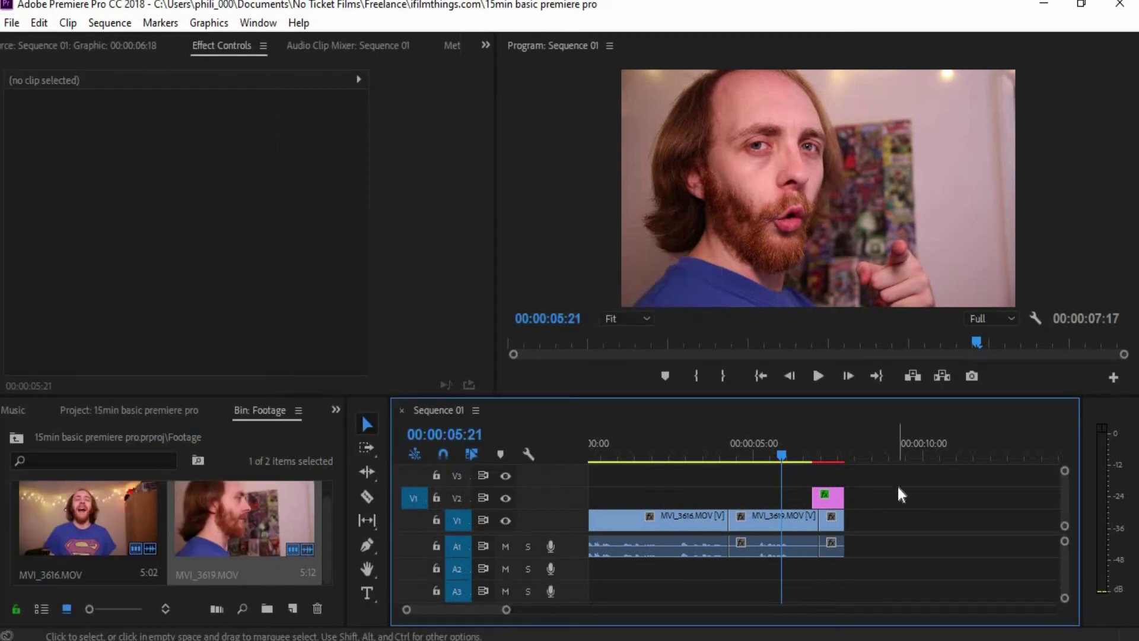
{"action": "key", "text": "Return"}
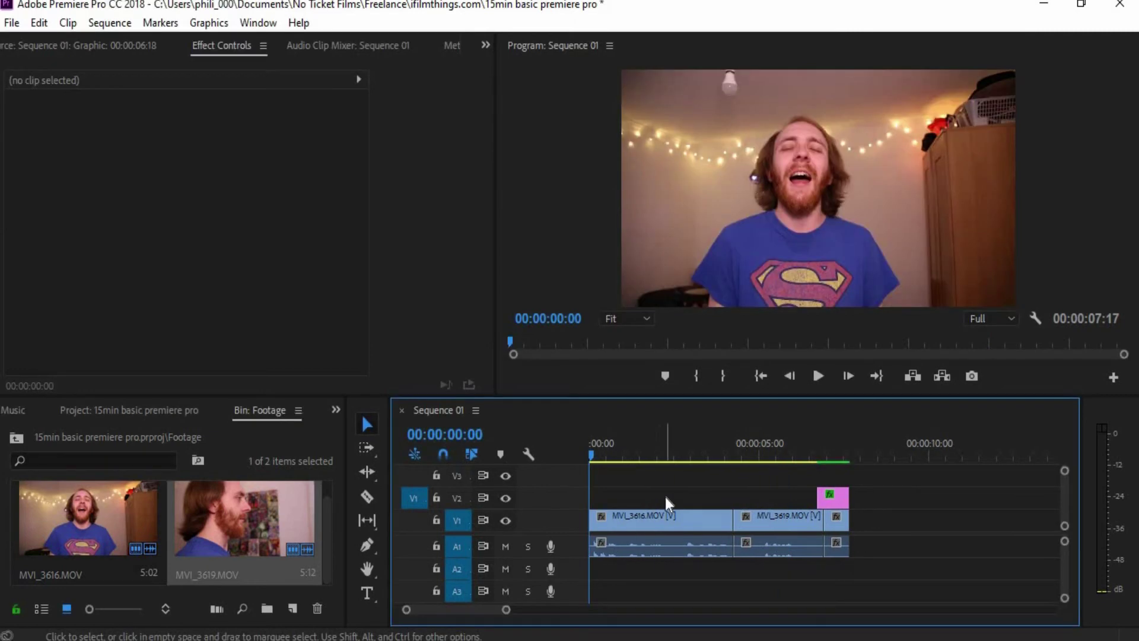
Switch to the Color workspace
{"action": "left_click", "coordinate": [256, 24]}
{"action": "mouse_move", "coordinate": [372, 39]}
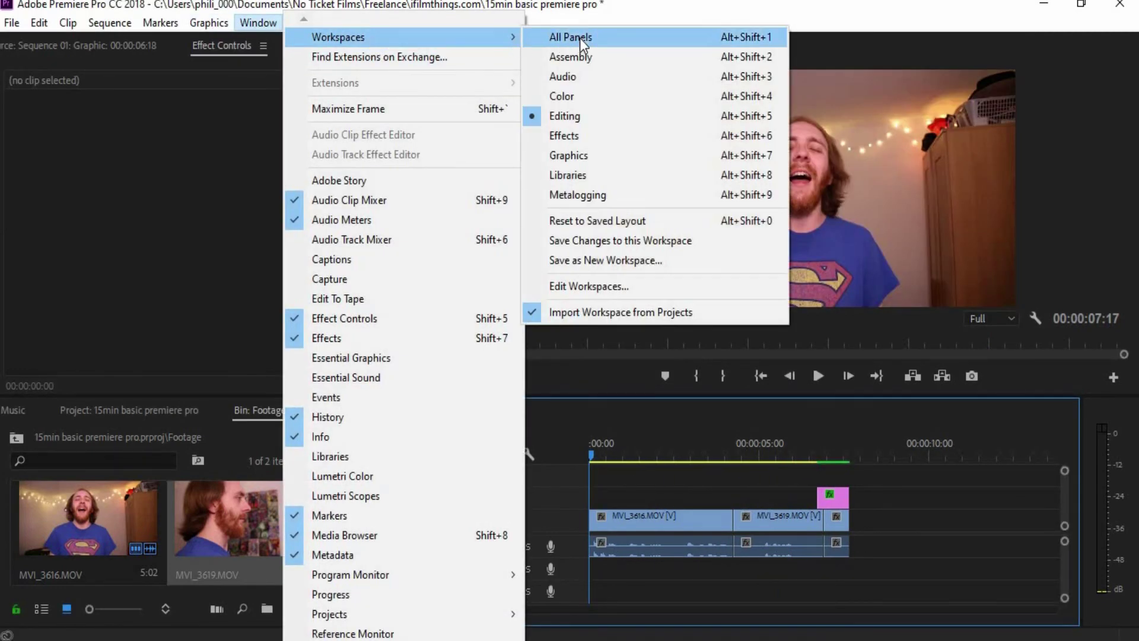
{"action": "left_click", "coordinate": [585, 98]}
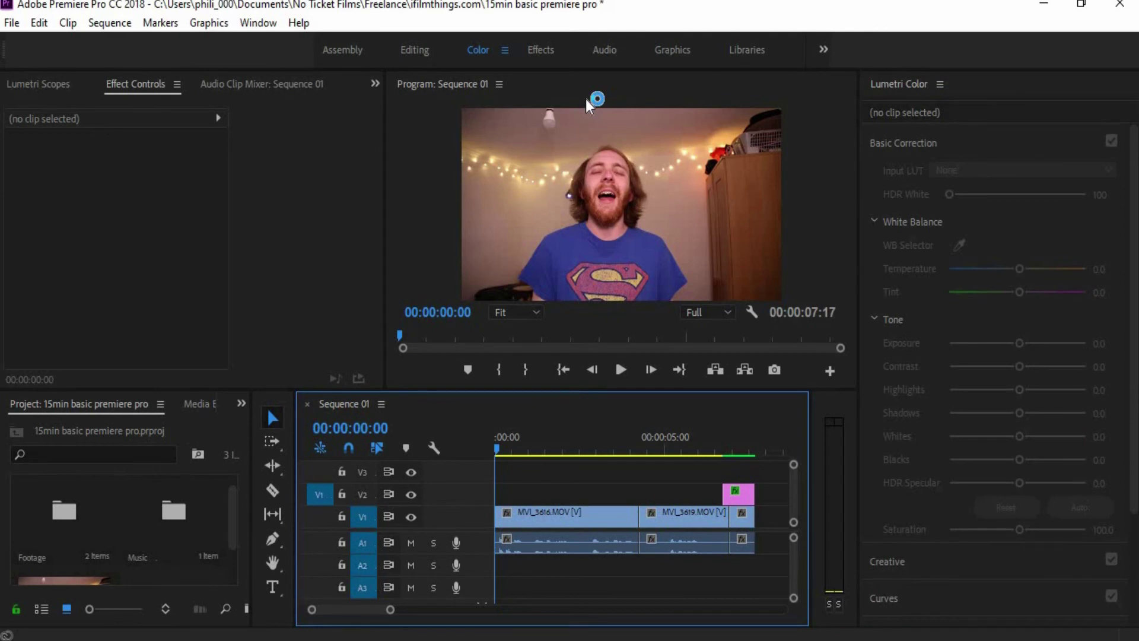
Grade the MVI_3616.MOV clip with exposure 0.3, contrast 39, highlights 9.8, shadows -6.1, whites 6.1 and blacks -2.4, and compare before and after
{"action": "left_click", "coordinate": [557, 514]}
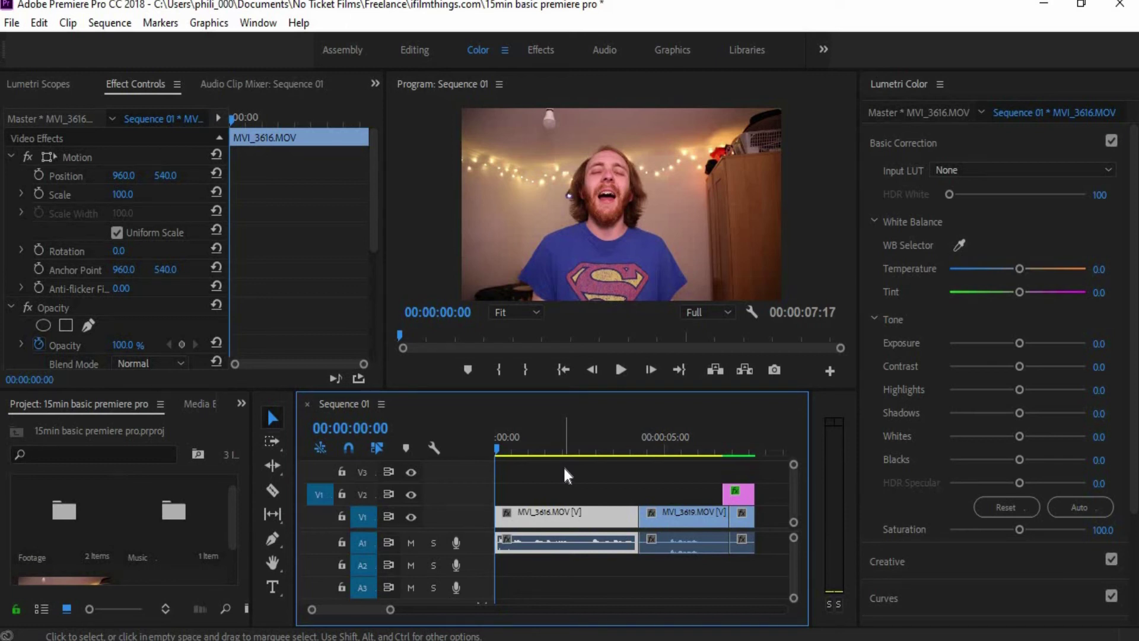
{"action": "left_click", "coordinate": [1108, 341]}
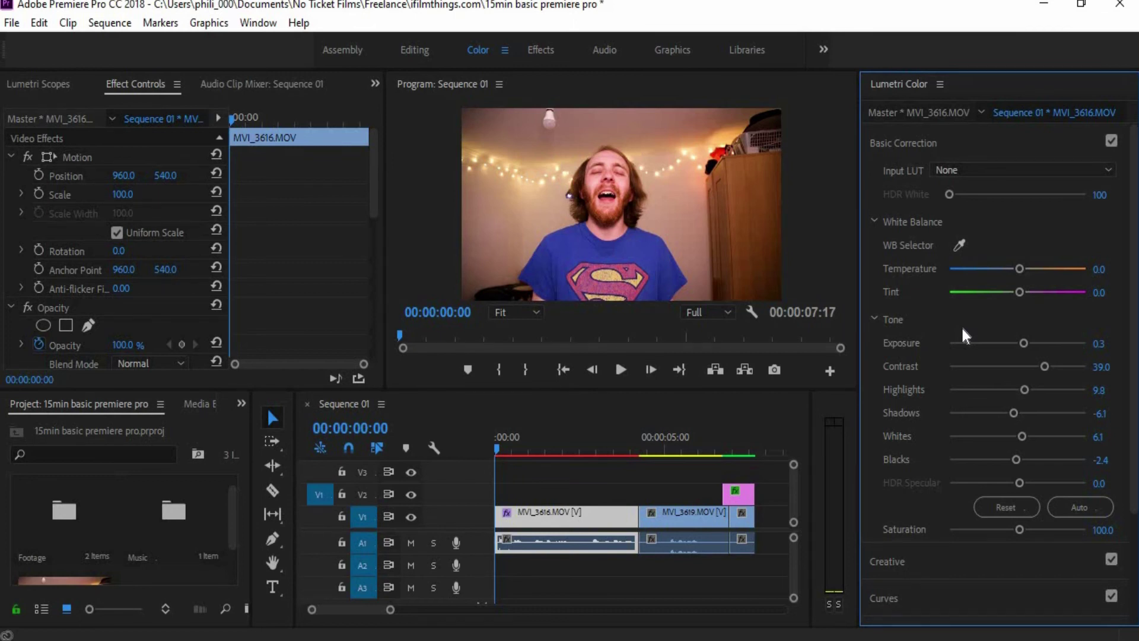
{"action": "left_click", "coordinate": [1112, 143]}
{"action": "left_click", "coordinate": [1112, 143]}
Grade the MVI_3619.MOV clip with exposure 0.1, contrast 20, highlights 7.3, shadows -4.9, whites 6.1 and blacks -3.7, and compare it with the freeze frame
{"action": "left_click", "coordinate": [706, 440]}
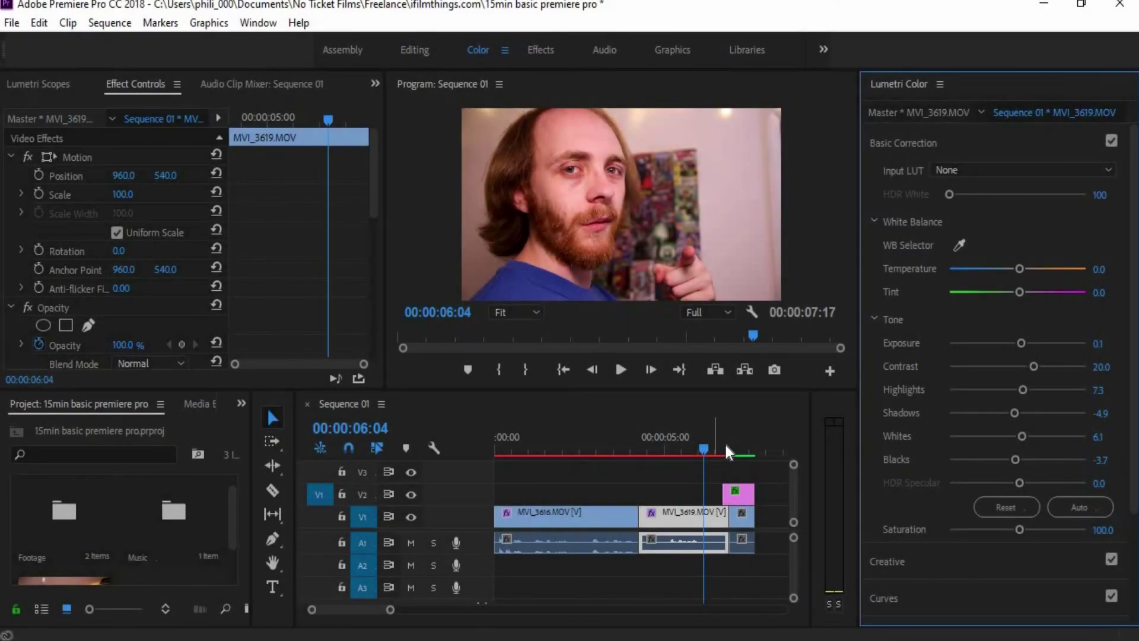
{"action": "left_click", "coordinate": [738, 445]}
{"action": "left_click", "coordinate": [728, 445]}
{"action": "key", "text": "Right"}
{"action": "key", "text": "Right"}
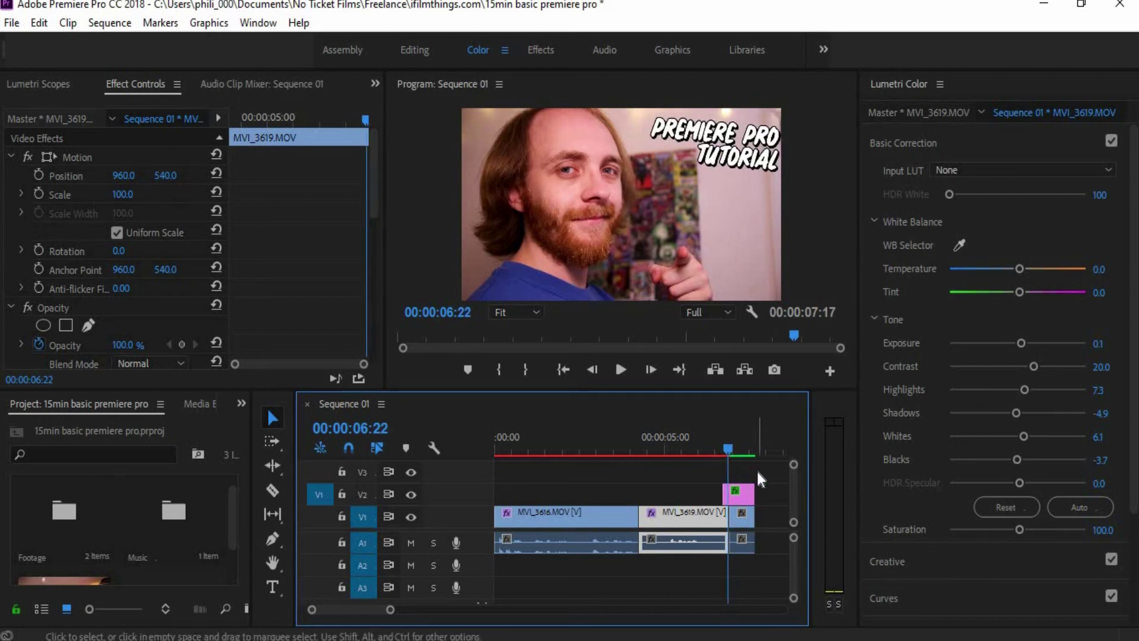
{"action": "key", "text": "Right"}
{"action": "key", "text": "Left"}
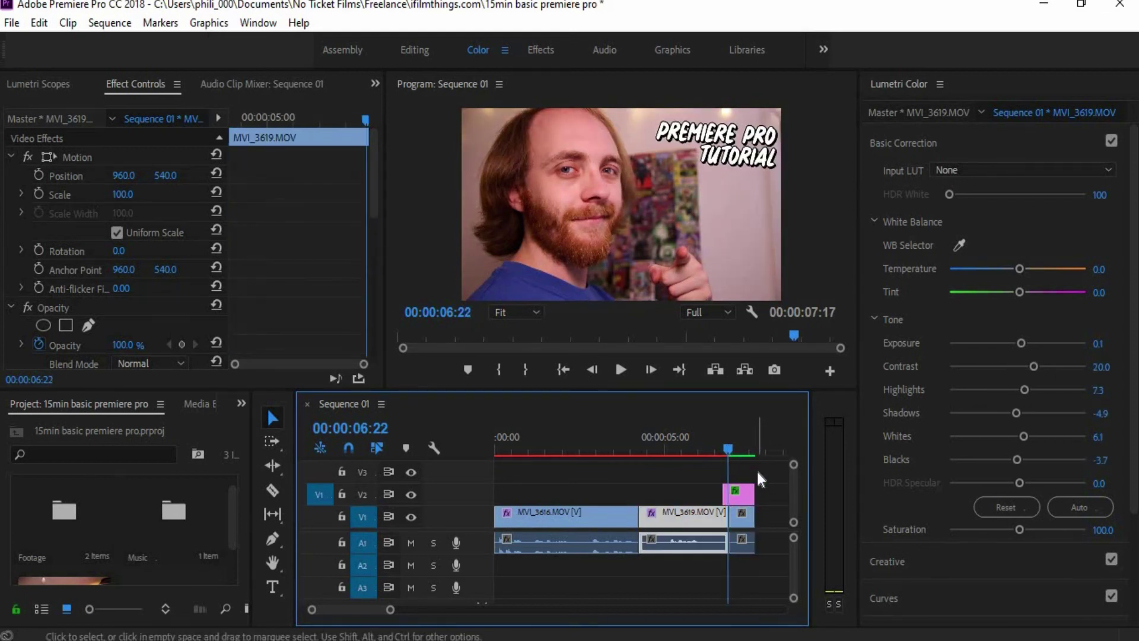
{"action": "key", "text": "Right"}
{"action": "key", "text": "Left"}
{"action": "key", "text": "Right"}
{"action": "key", "text": "Left"}
Copy the graded MVI_3619.MOV clip and paste its attributes, including Lumetri Color, onto the freeze frame clip
{"action": "right_click", "coordinate": [670, 515]}
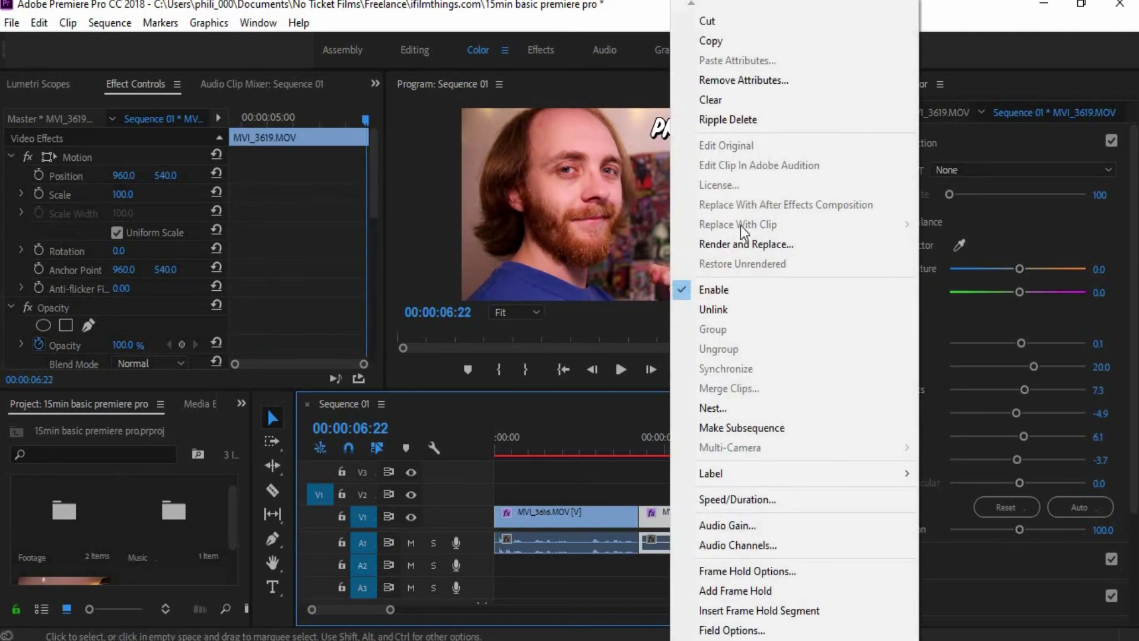
{"action": "left_click", "coordinate": [759, 40]}
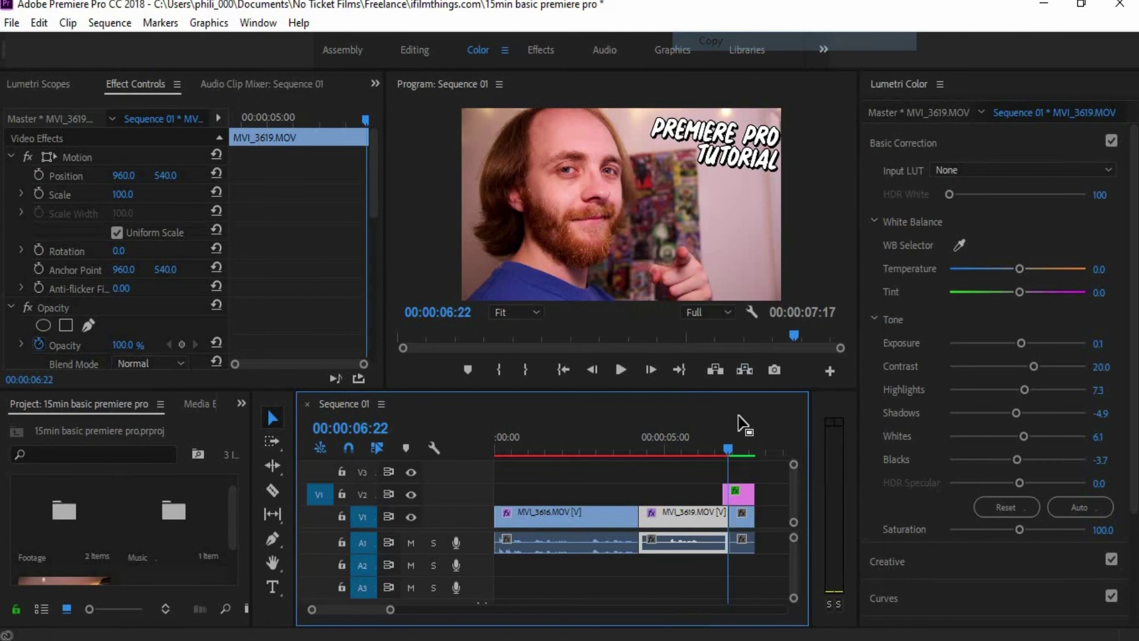
{"action": "left_click", "coordinate": [738, 495]}
{"action": "left_click", "coordinate": [743, 520]}
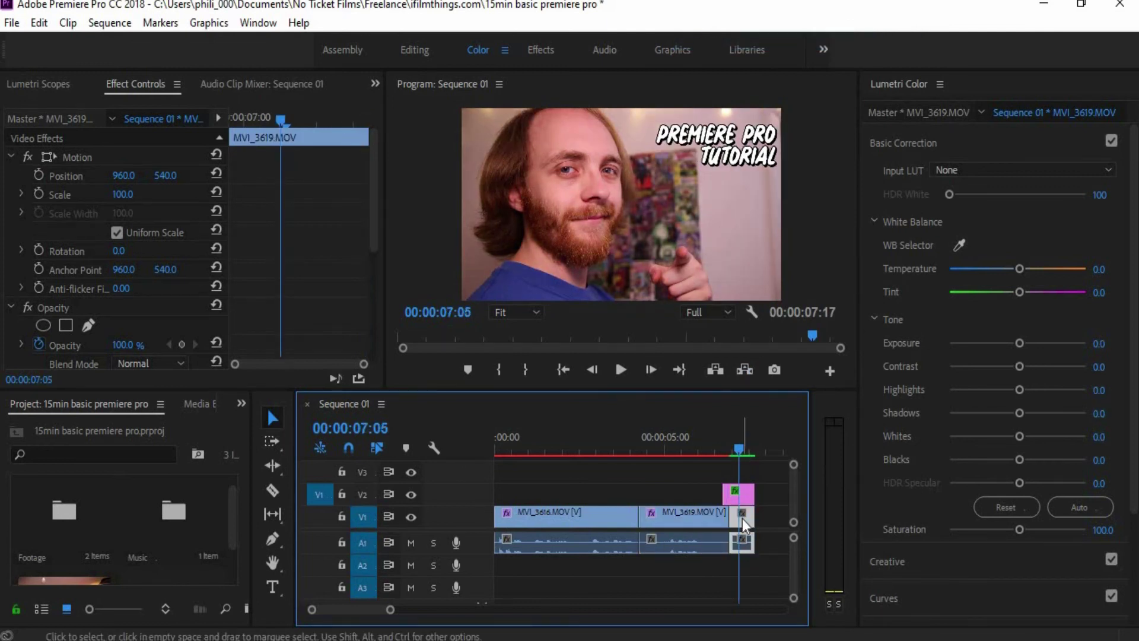
{"action": "left_click", "coordinate": [38, 22]}
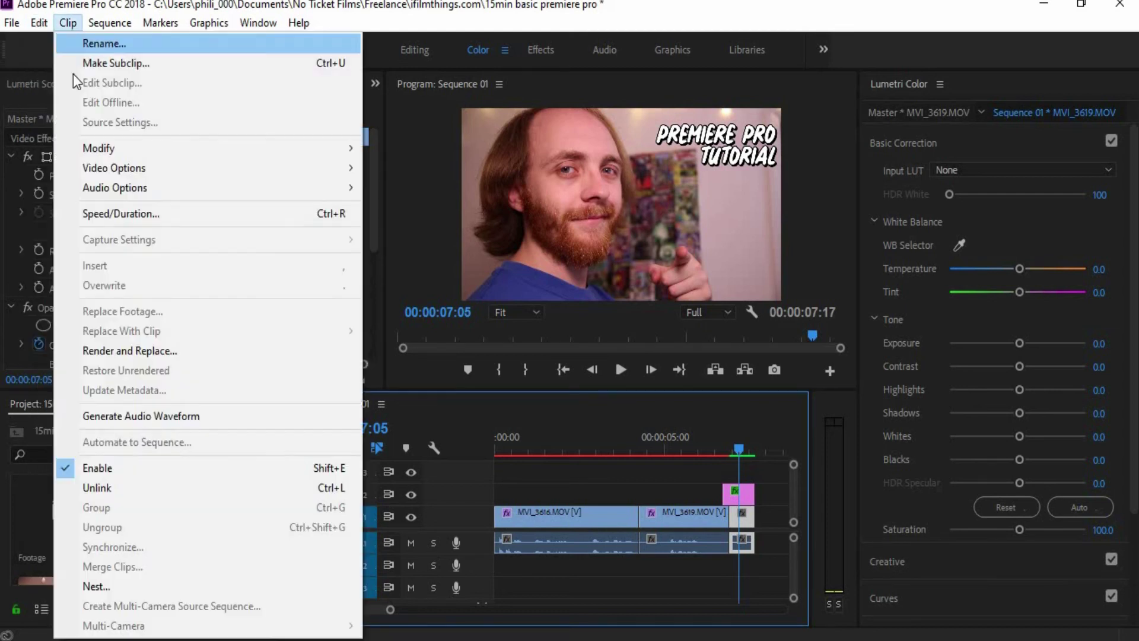
{"action": "left_click", "coordinate": [94, 166]}
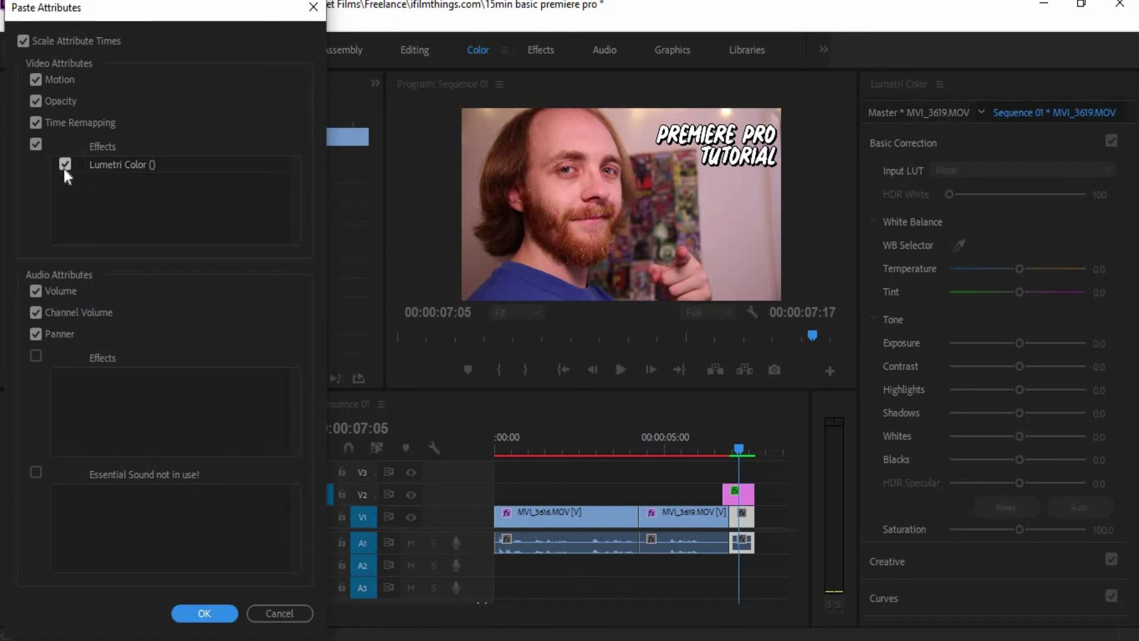
{"action": "left_click", "coordinate": [196, 612]}
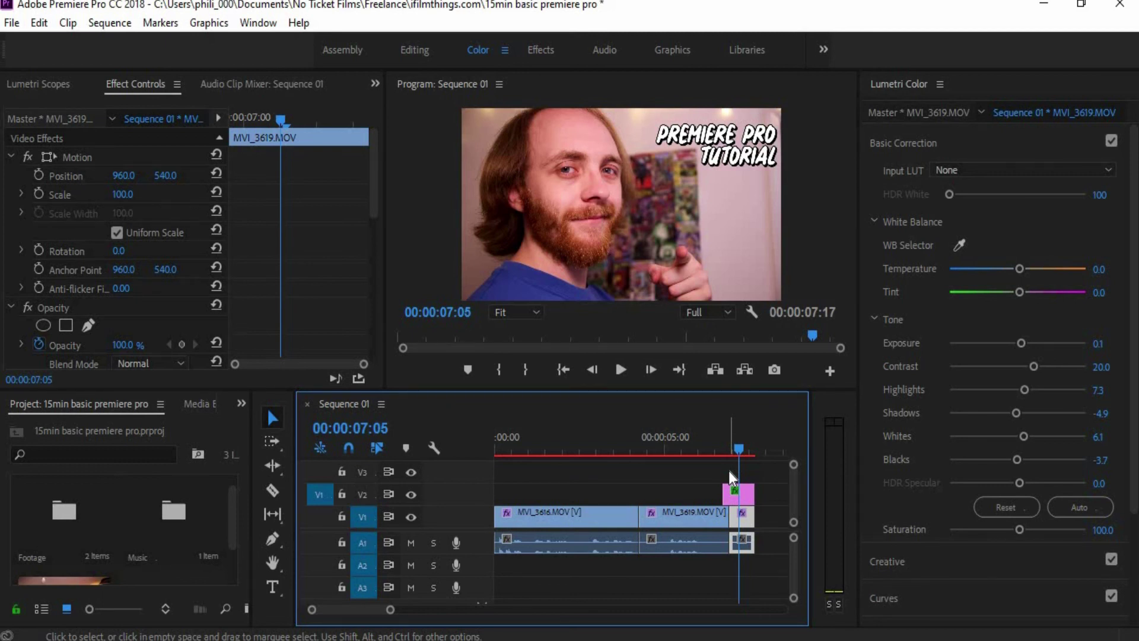
Switch back to the Editing workspace and render the graded sequence from its start
{"action": "left_click", "coordinate": [728, 471]}
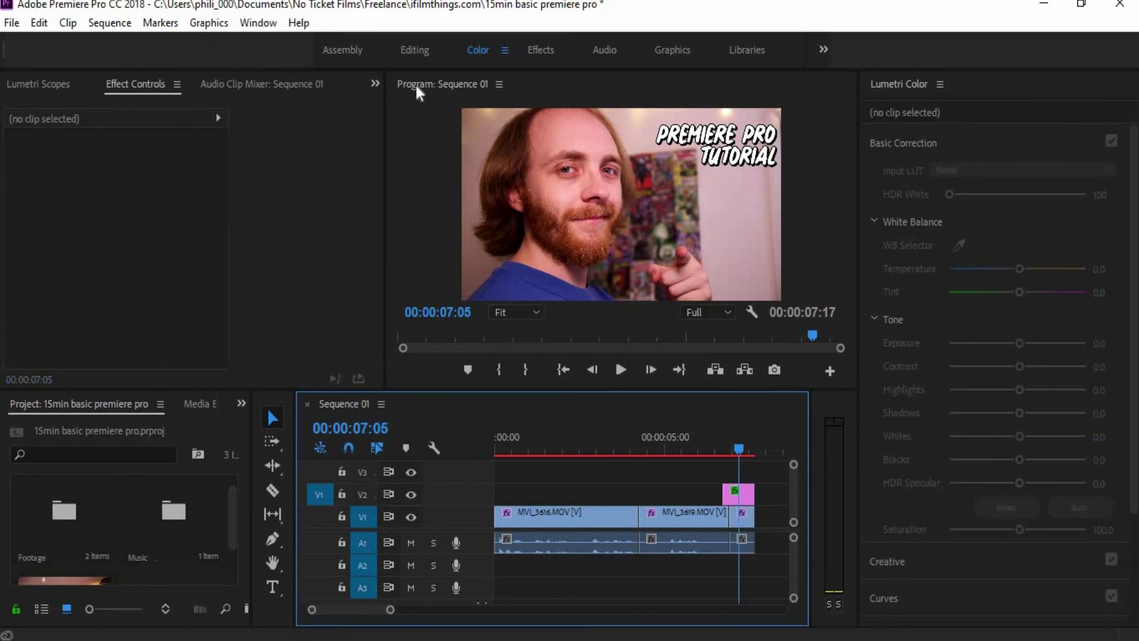
{"action": "left_click", "coordinate": [412, 55]}
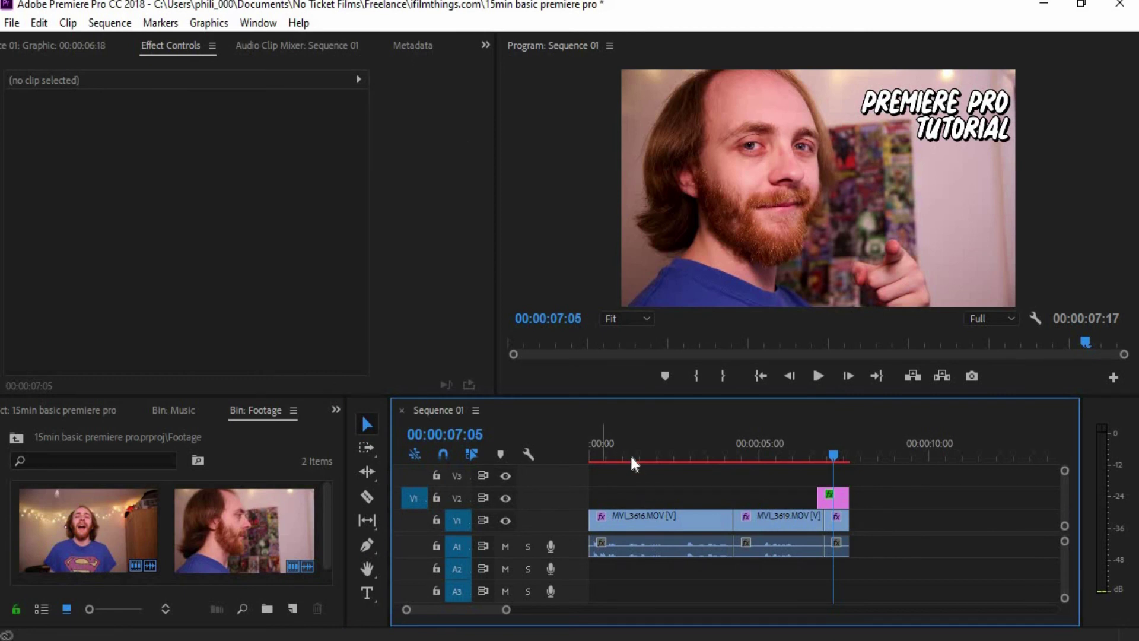
{"action": "key", "text": "Home"}
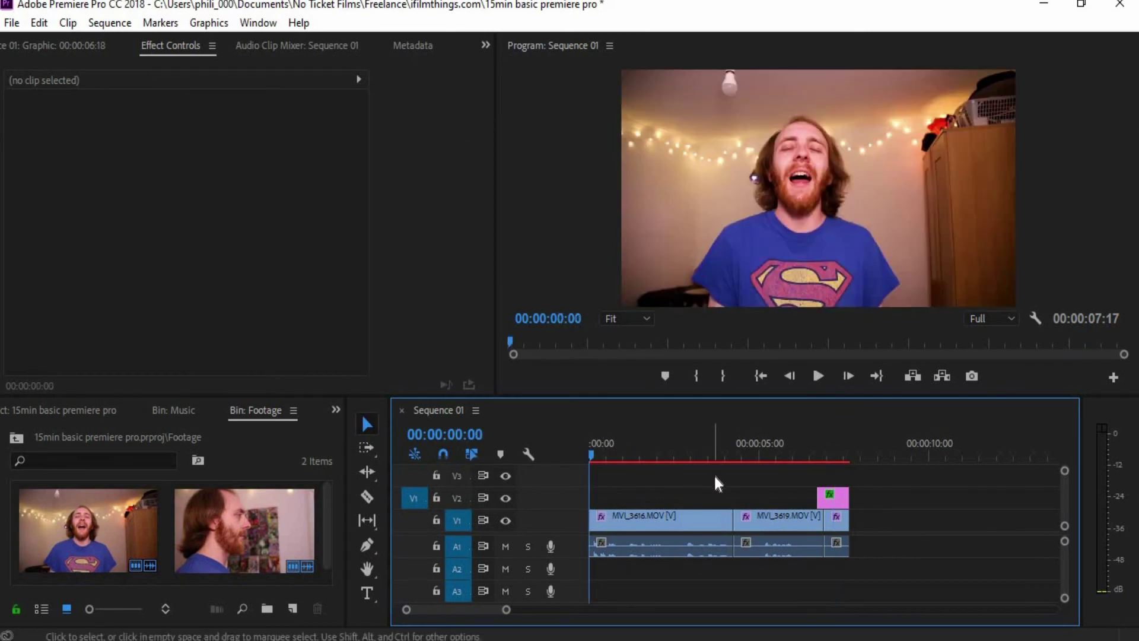
{"action": "key", "text": "Return"}
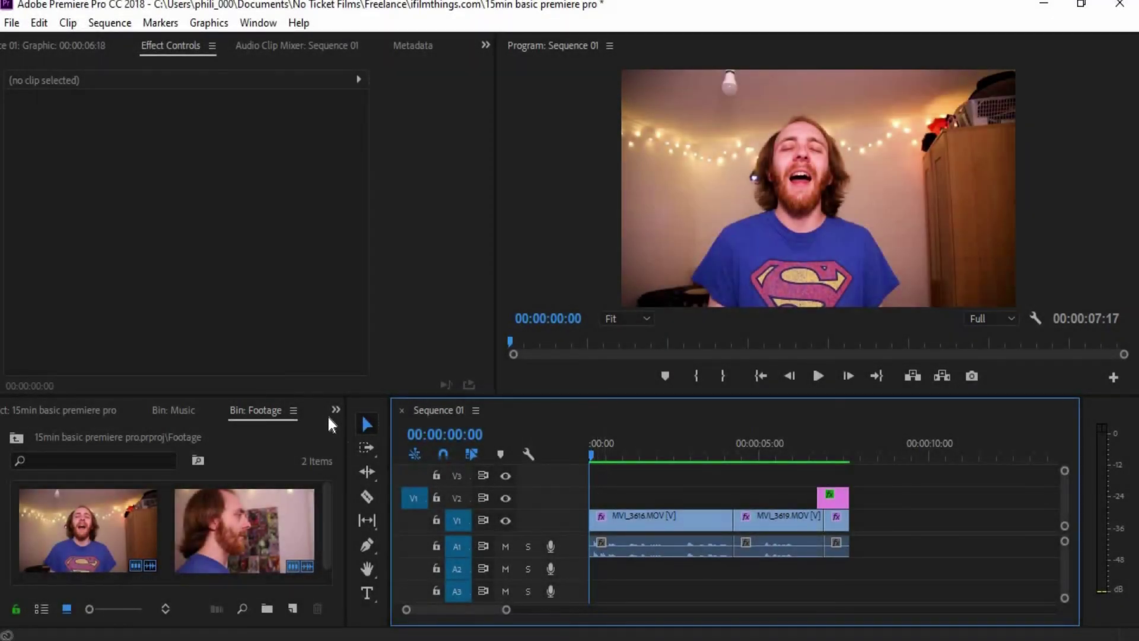
Open the project's Music bin and view the Soundtracks folder in the import dialog without importing anything
{"action": "left_click", "coordinate": [26, 439]}
{"action": "mouse_move", "coordinate": [326, 505]}
{"action": "left_mouse_down"}
{"action": "mouse_move", "coordinate": [335, 546]}
{"action": "mouse_move", "coordinate": [333, 511]}
{"action": "left_mouse_up"}
{"action": "double_click", "coordinate": [231, 515]}
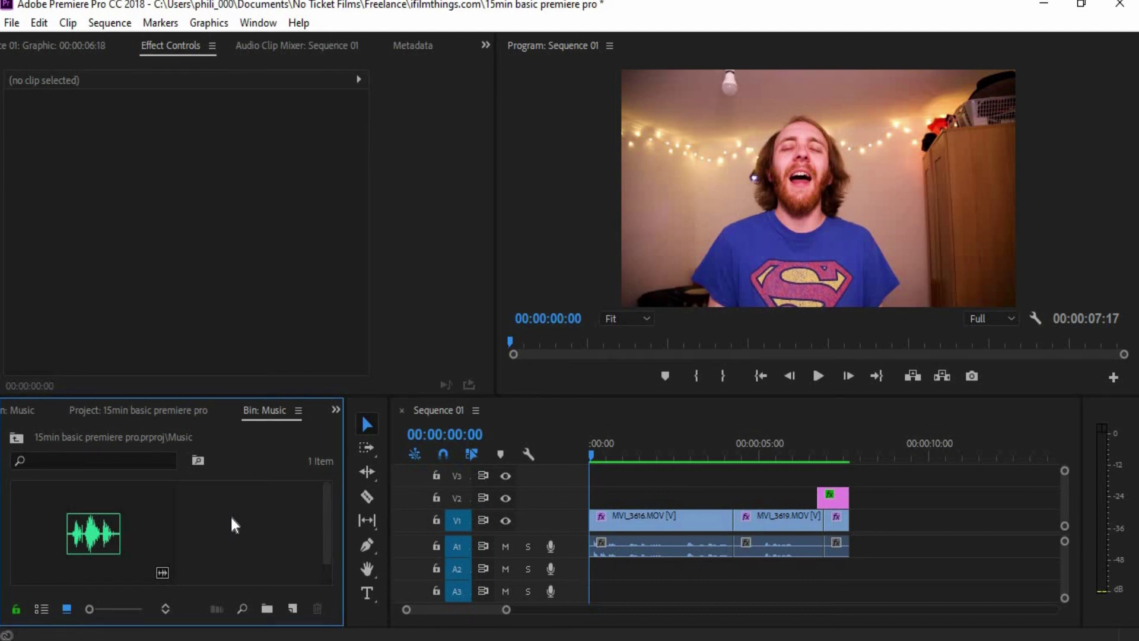
{"action": "double_click", "coordinate": [230, 514]}
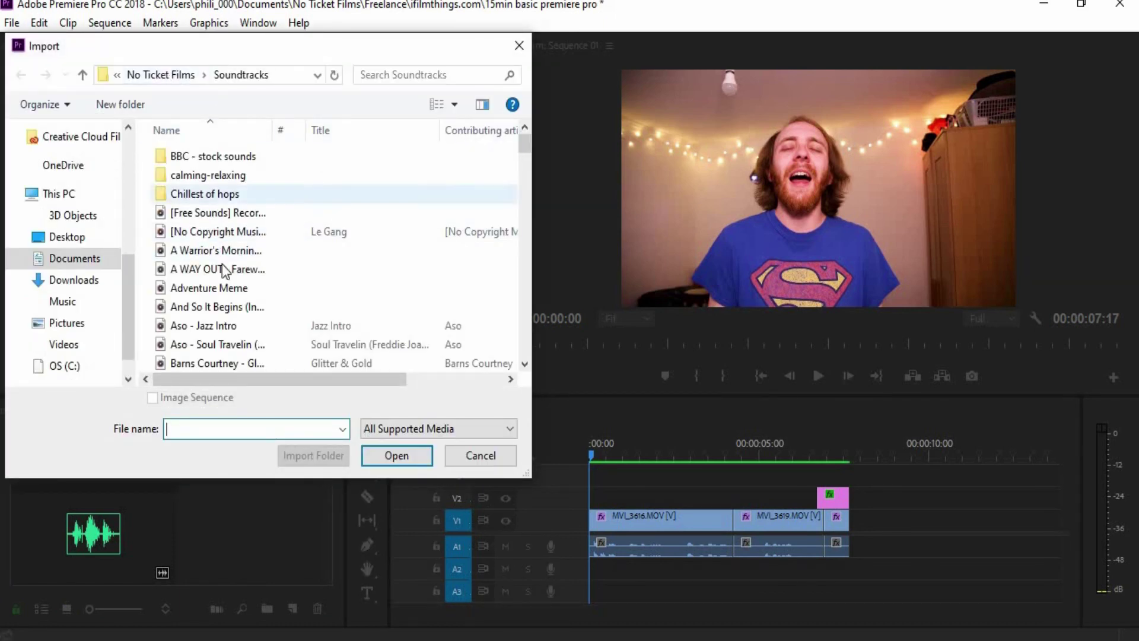
{"action": "left_click", "coordinate": [479, 455]}
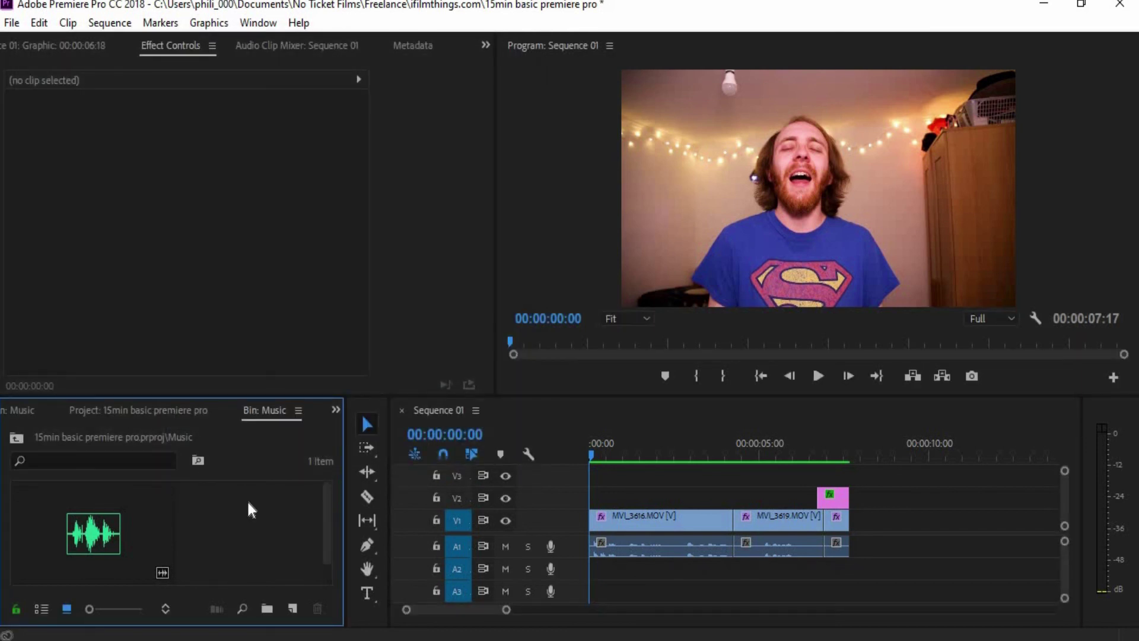
Add Aso - Jazz Intro.mp3 to track A2 at the sequence start and trim it to the end of the video
{"action": "double_click", "coordinate": [115, 506]}
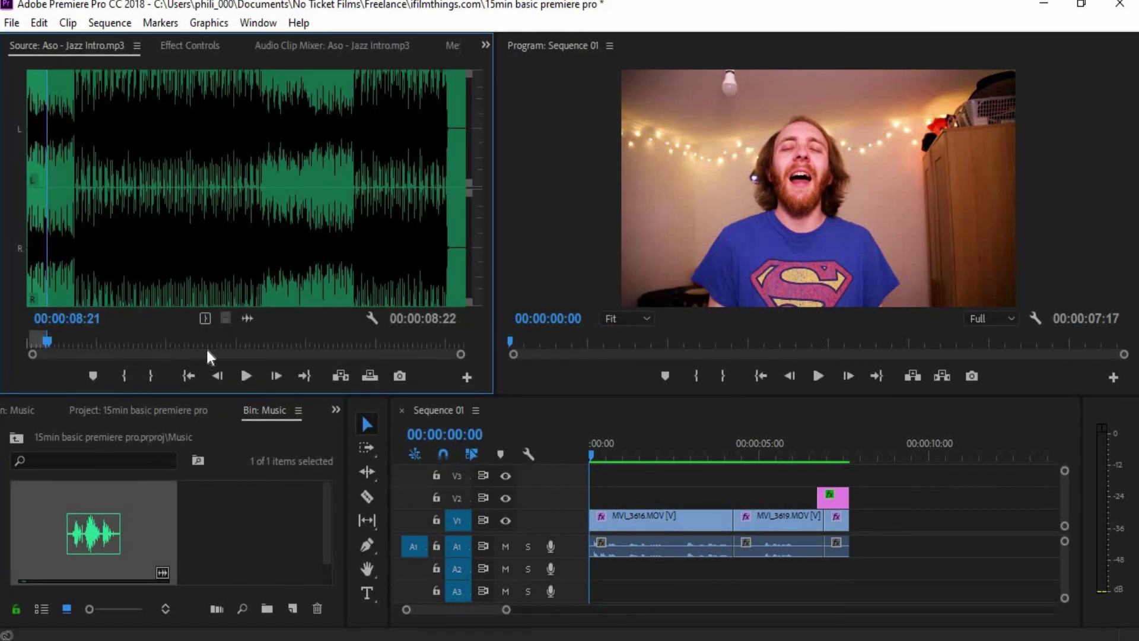
{"action": "left_click_drag", "start_coordinate": [248, 318], "coordinate": [561, 575]}
{"action": "left_click_drag", "start_coordinate": [504, 611], "coordinate": [440, 610]}
{"action": "left_click_drag", "start_coordinate": [593, 570], "coordinate": [540, 590]}
{"action": "left_click_drag", "start_coordinate": [439, 610], "coordinate": [511, 617]}
Apply the Exponential Fade audio transition to the end of the music clip on A2
{"action": "left_click", "coordinate": [336, 410]}
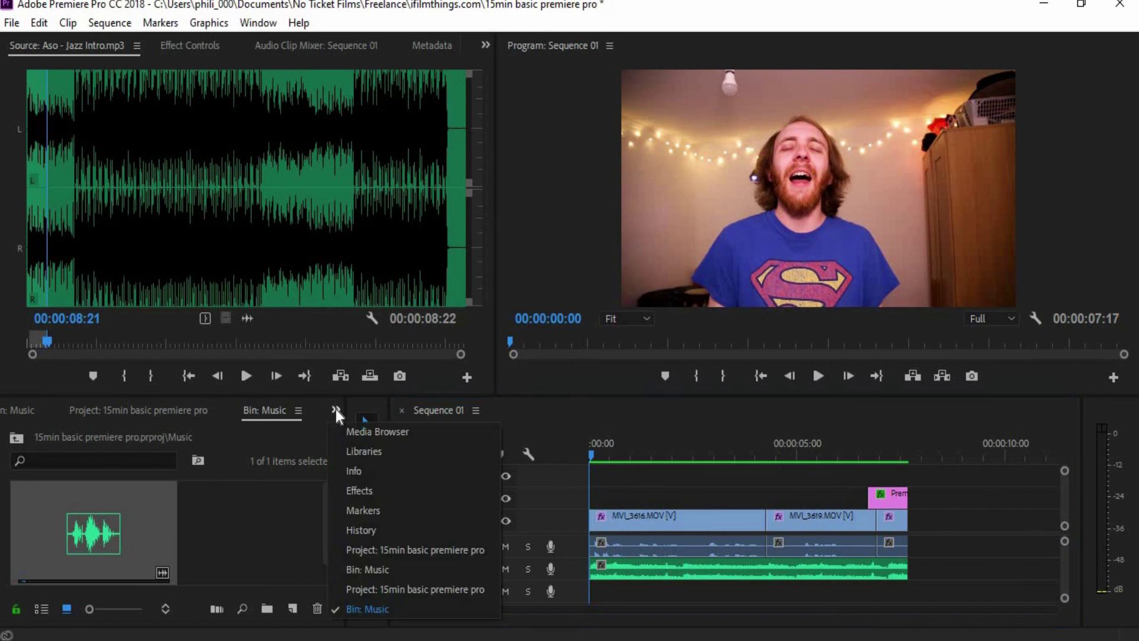
{"action": "left_click", "coordinate": [363, 491]}
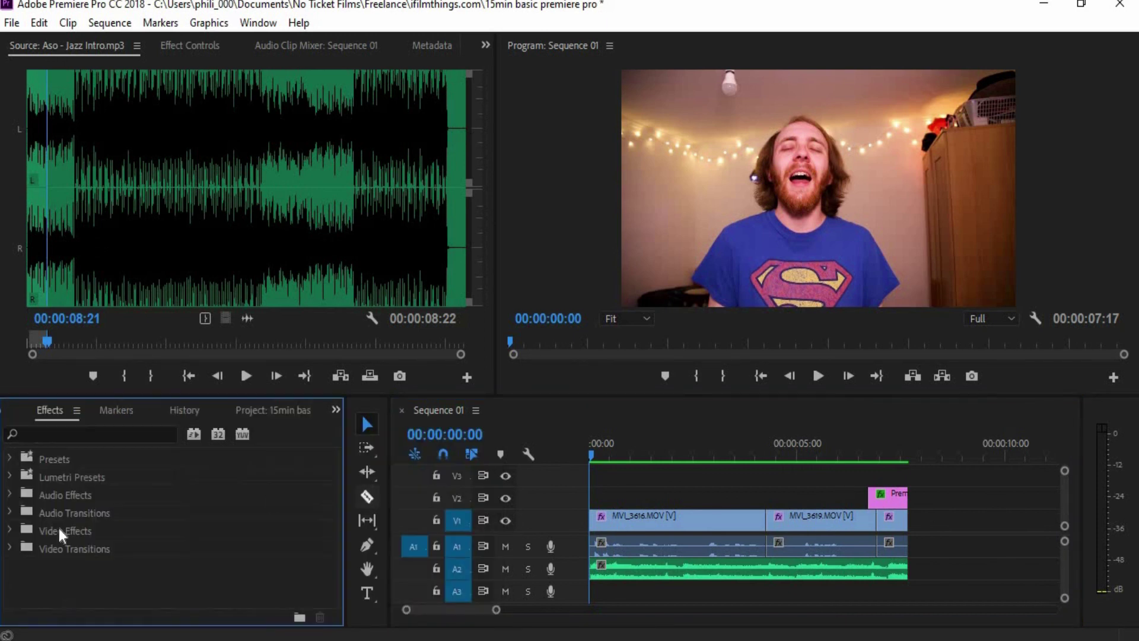
{"action": "left_click", "coordinate": [10, 510]}
{"action": "left_click", "coordinate": [20, 531]}
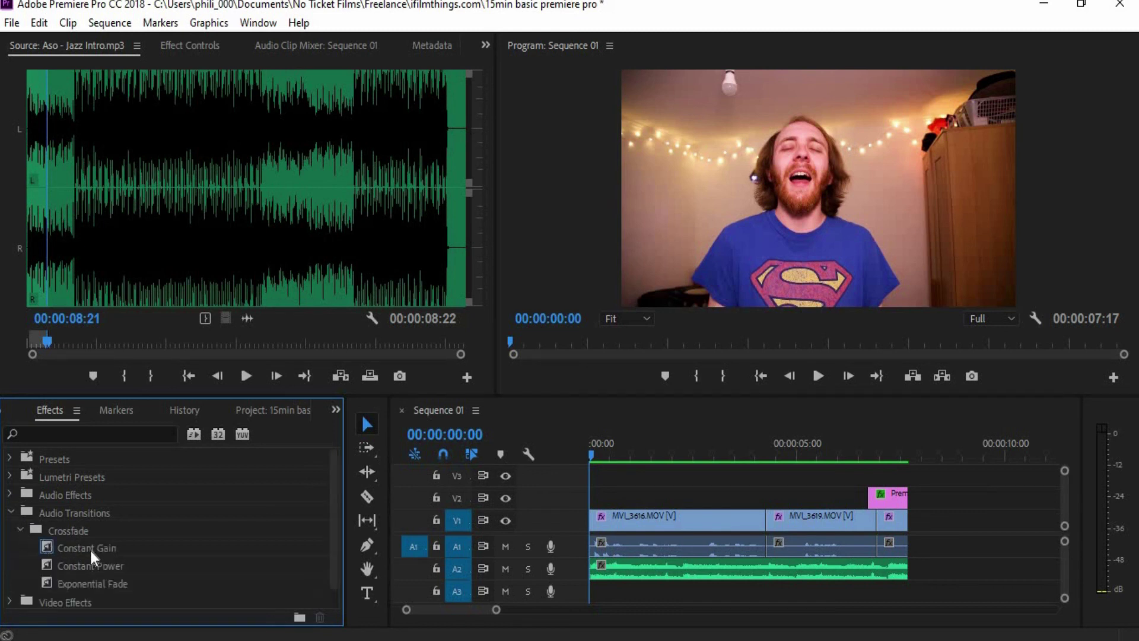
{"action": "left_click_drag", "start_coordinate": [90, 547], "coordinate": [141, 582]}
{"action": "left_click", "coordinate": [66, 588]}
{"action": "left_click_drag", "start_coordinate": [66, 587], "coordinate": [881, 570]}
Extend the title, the freeze frame with its audio, and the music to end at 00:00:08:16
{"action": "left_click_drag", "start_coordinate": [908, 497], "coordinate": [944, 524]}
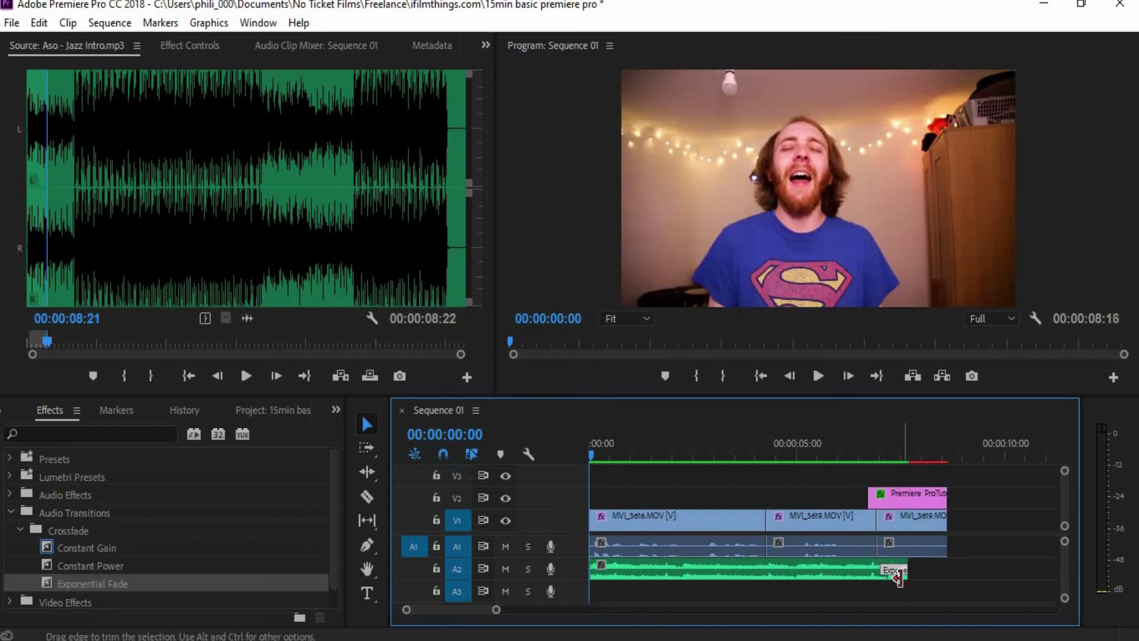
{"action": "left_click_drag", "start_coordinate": [908, 573], "coordinate": [947, 570]}
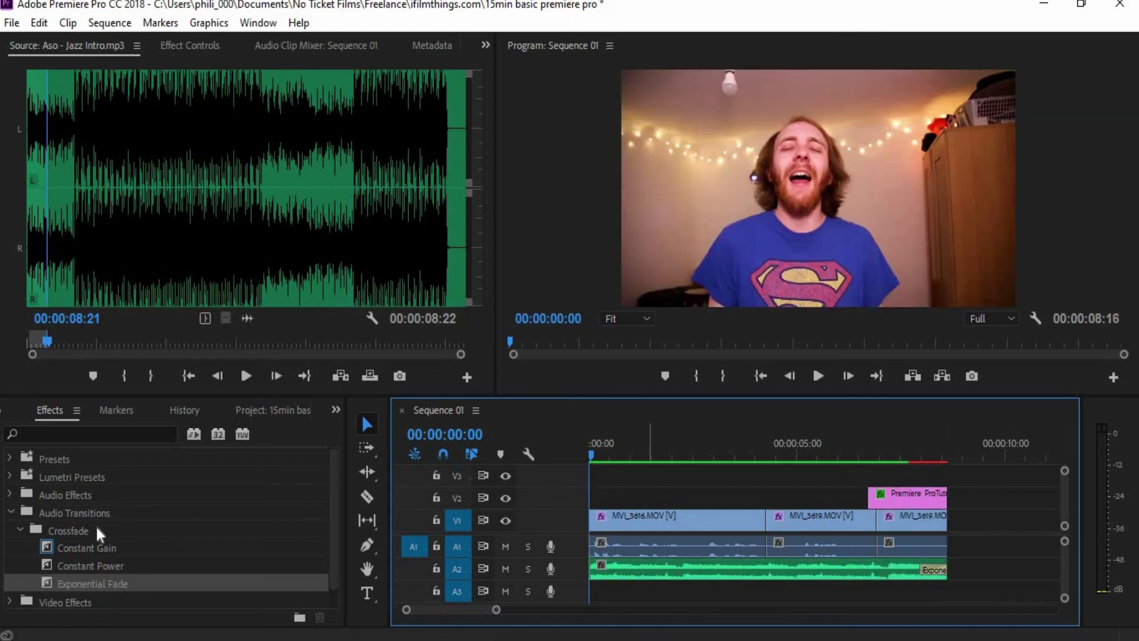
Apply Film Dissolve to the ends of the title and freeze frame, and lengthen the sequence's ending to 00:00:09:03
{"action": "left_click", "coordinate": [10, 512]}
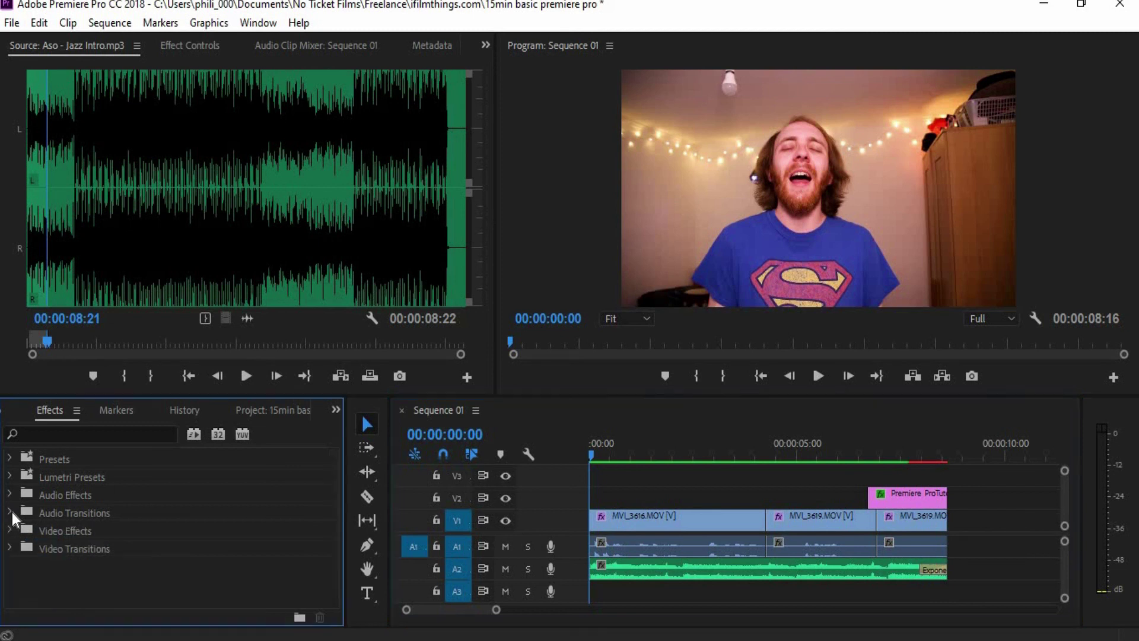
{"action": "left_click", "coordinate": [10, 548]}
{"action": "scroll", "coordinate": [18, 541], "scroll_direction": "down", "scroll_amount": 3}
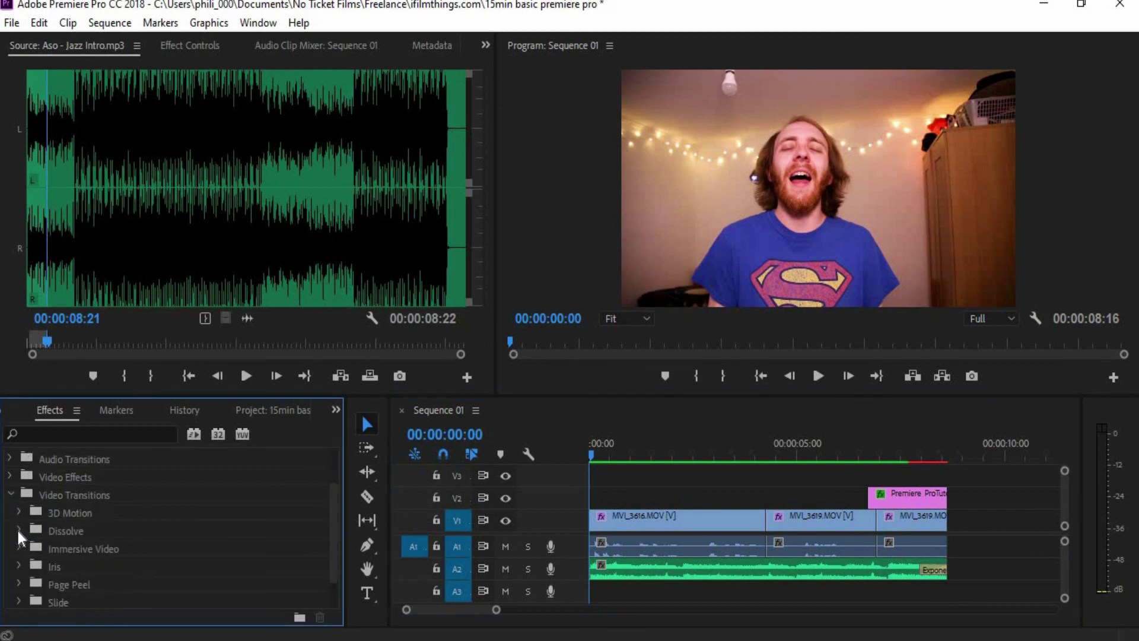
{"action": "left_click", "coordinate": [18, 530]}
{"action": "scroll", "coordinate": [12, 527], "scroll_direction": "down", "scroll_amount": 3}
{"action": "left_click", "coordinate": [89, 567]}
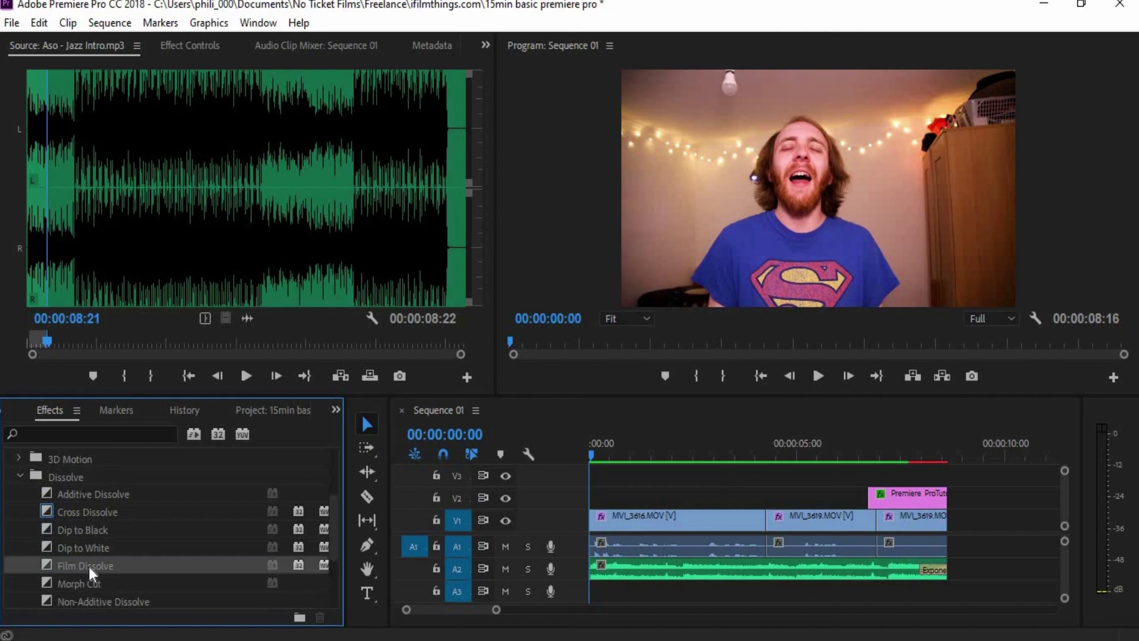
{"action": "left_click_drag", "start_coordinate": [89, 567], "coordinate": [938, 494]}
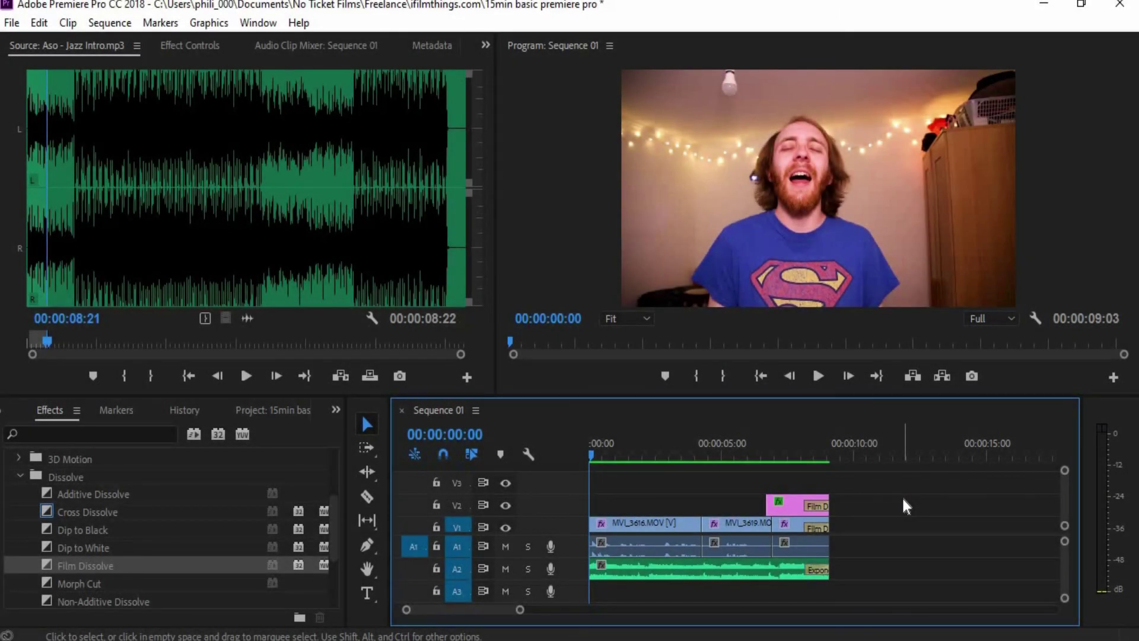
Play back the sequence from the start to check the music, fades and dissolves
{"action": "key", "text": "space"}
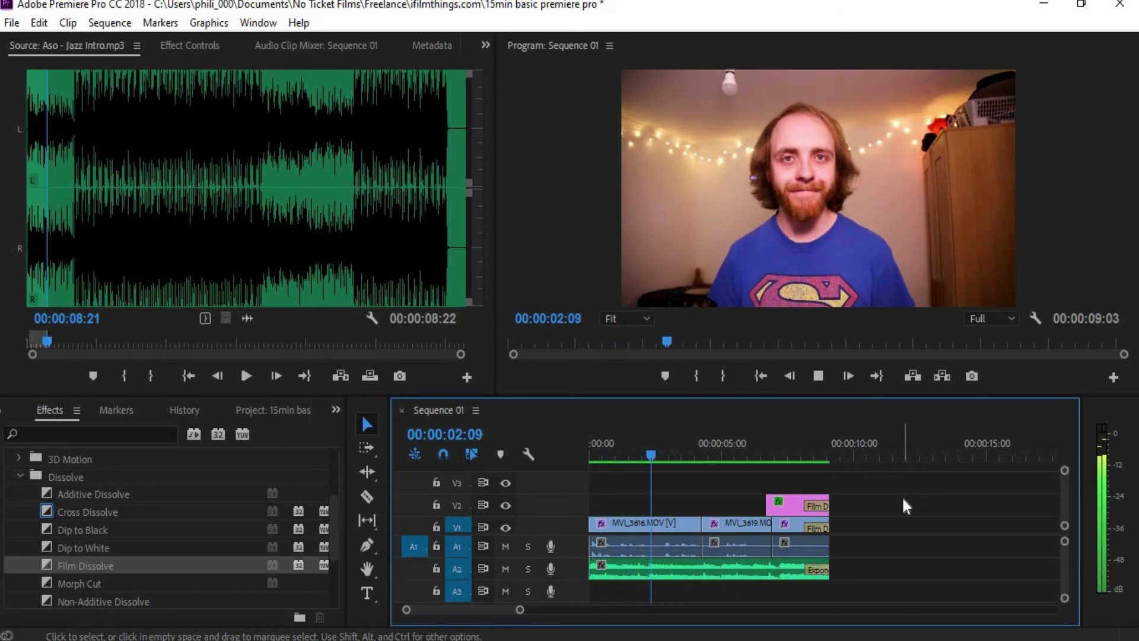
{"action": "key", "text": "space"}
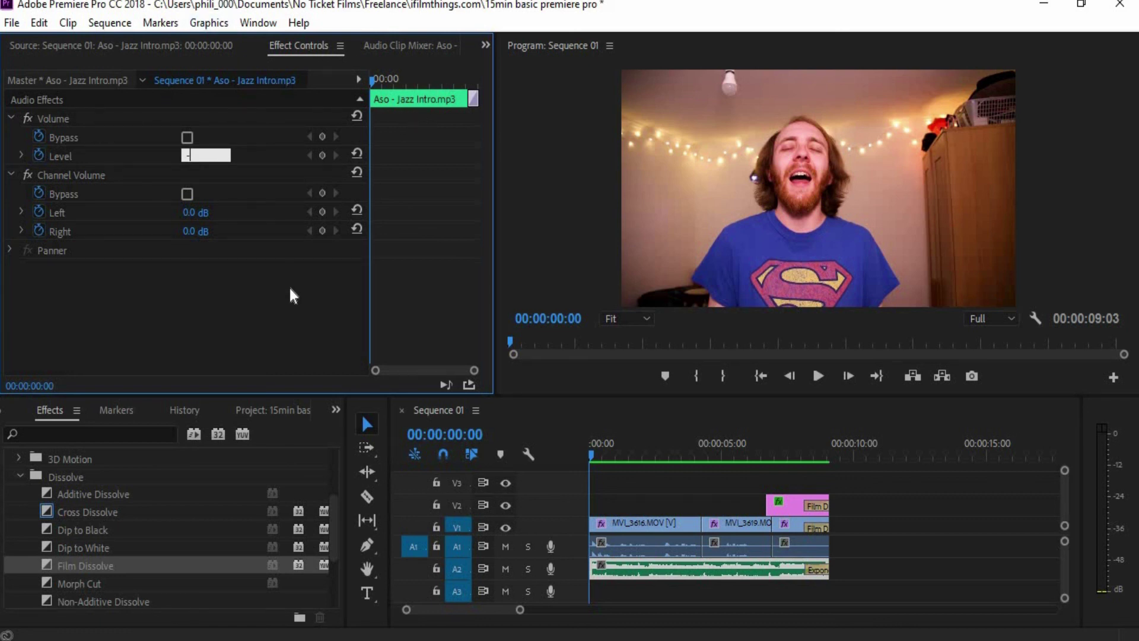
Set the music clip's volume level to -20 dB, and play the sequence from the start to check the balance
{"action": "type", "text": "20"}
{"action": "key", "text": "Return"}
{"action": "left_click", "coordinate": [543, 458]}
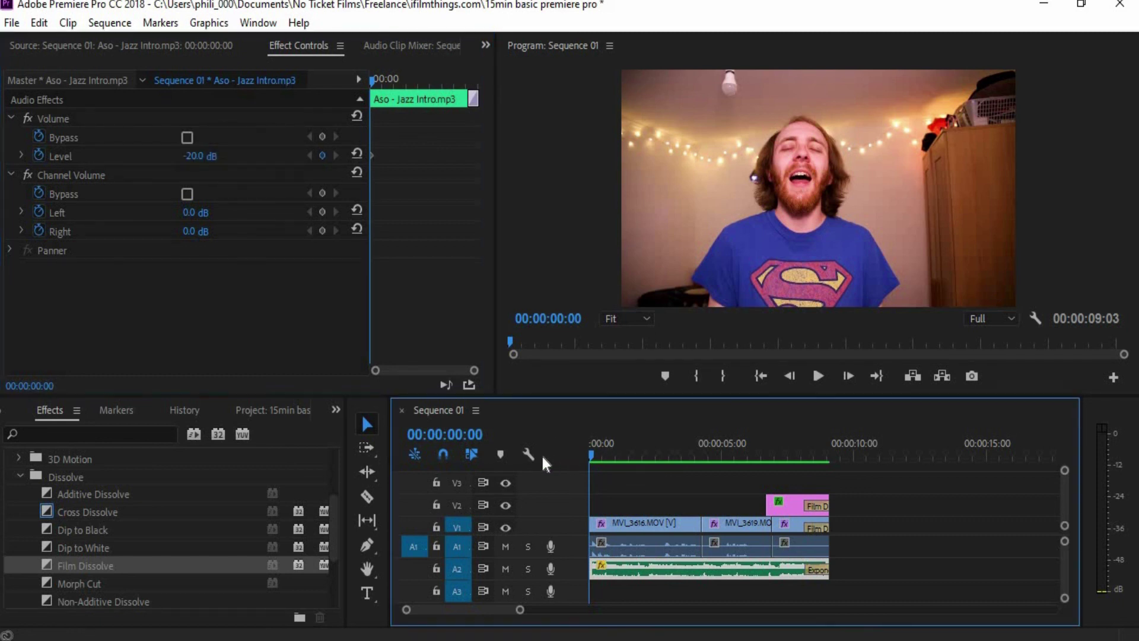
{"action": "key", "text": "space"}
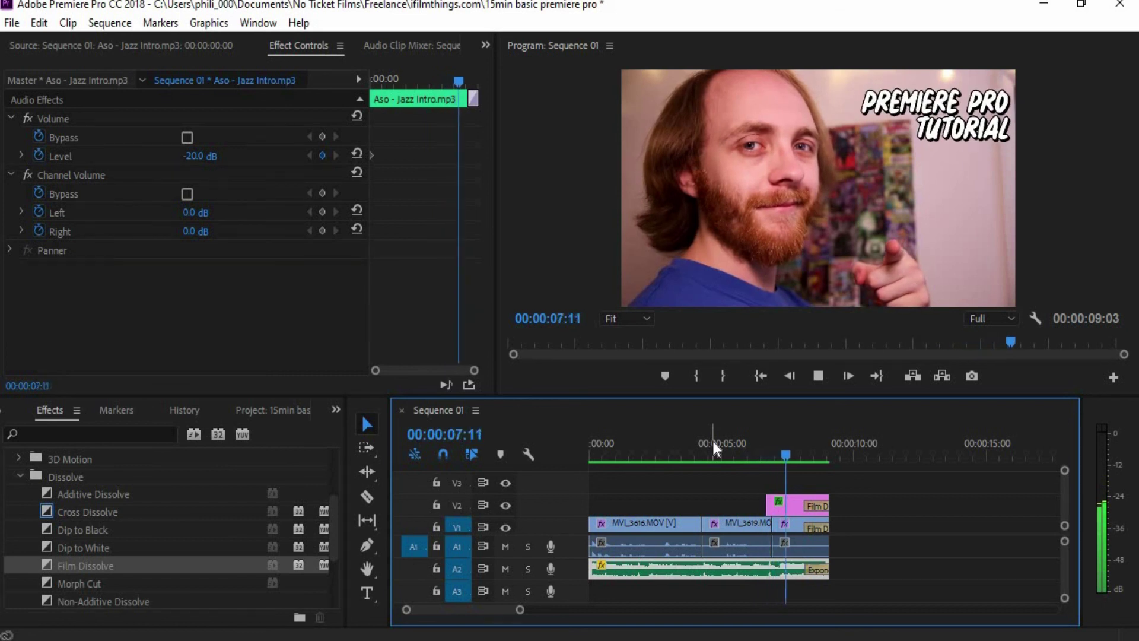
{"action": "key", "text": "space"}
{"action": "key", "text": "Home"}
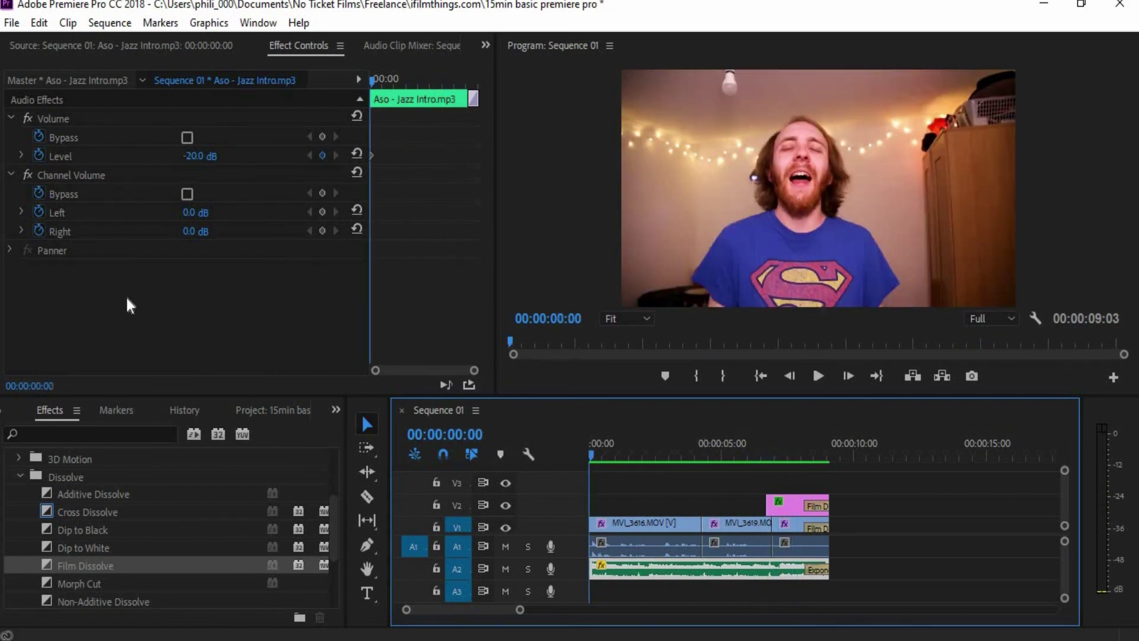
Save the project, and open the media export settings for the sequence
{"action": "left_click", "coordinate": [9, 24]}
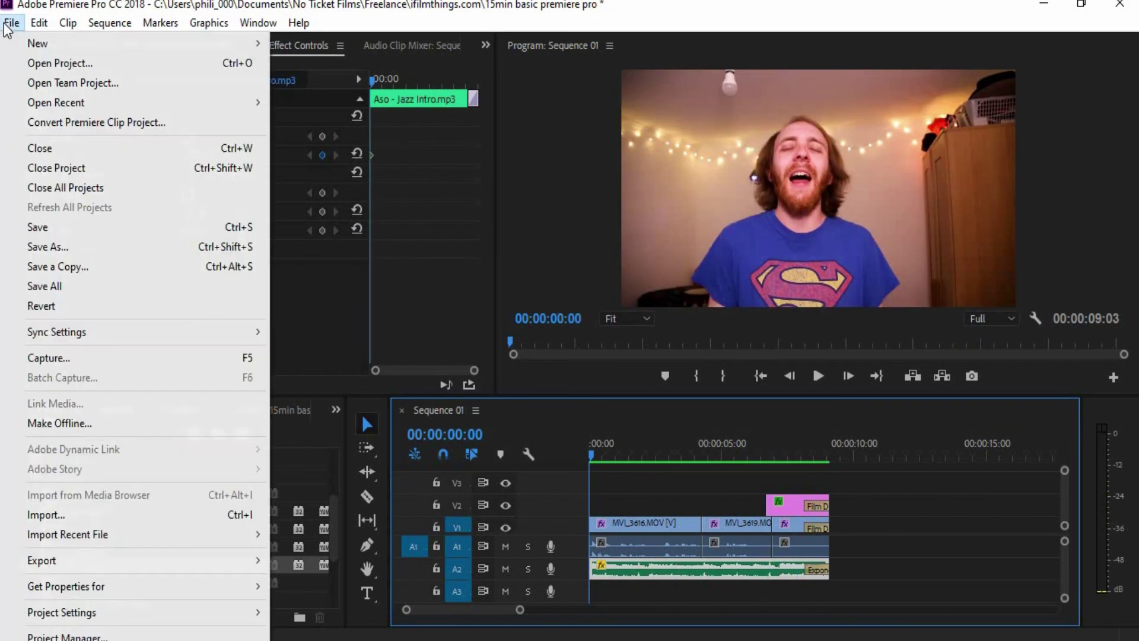
{"action": "left_click", "coordinate": [38, 227]}
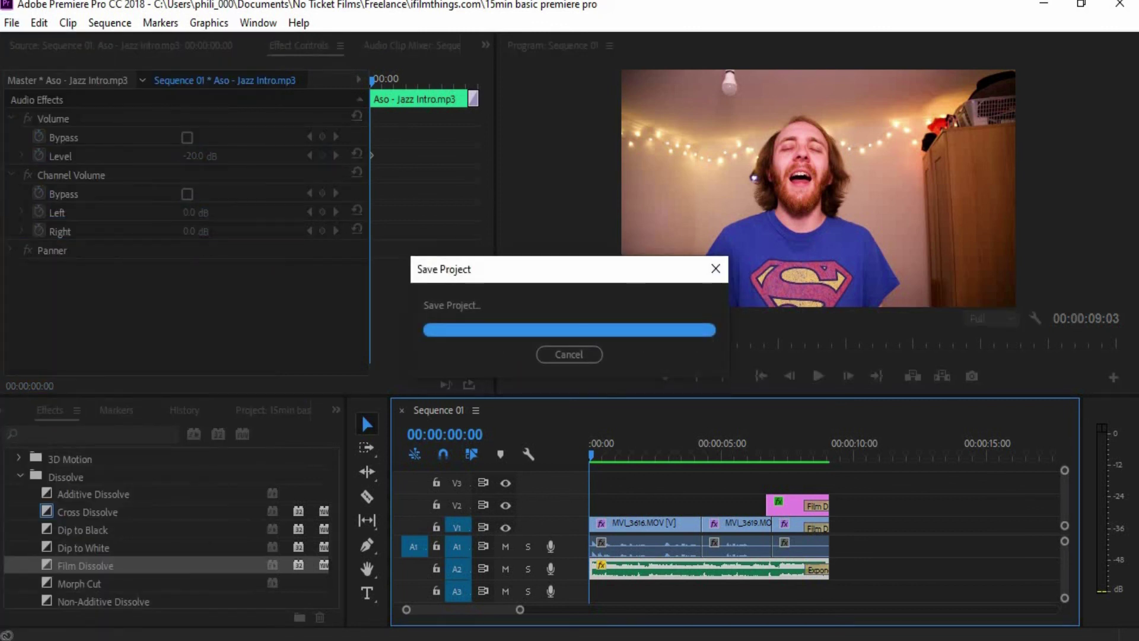
{"action": "left_click", "coordinate": [12, 23]}
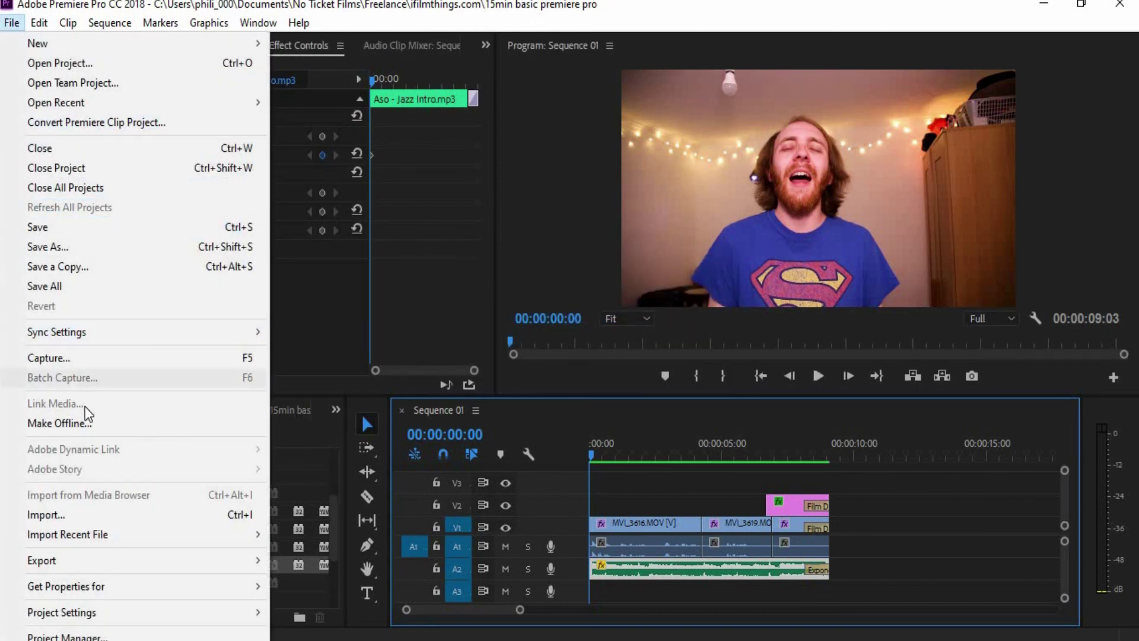
{"action": "mouse_move", "coordinate": [265, 572]}
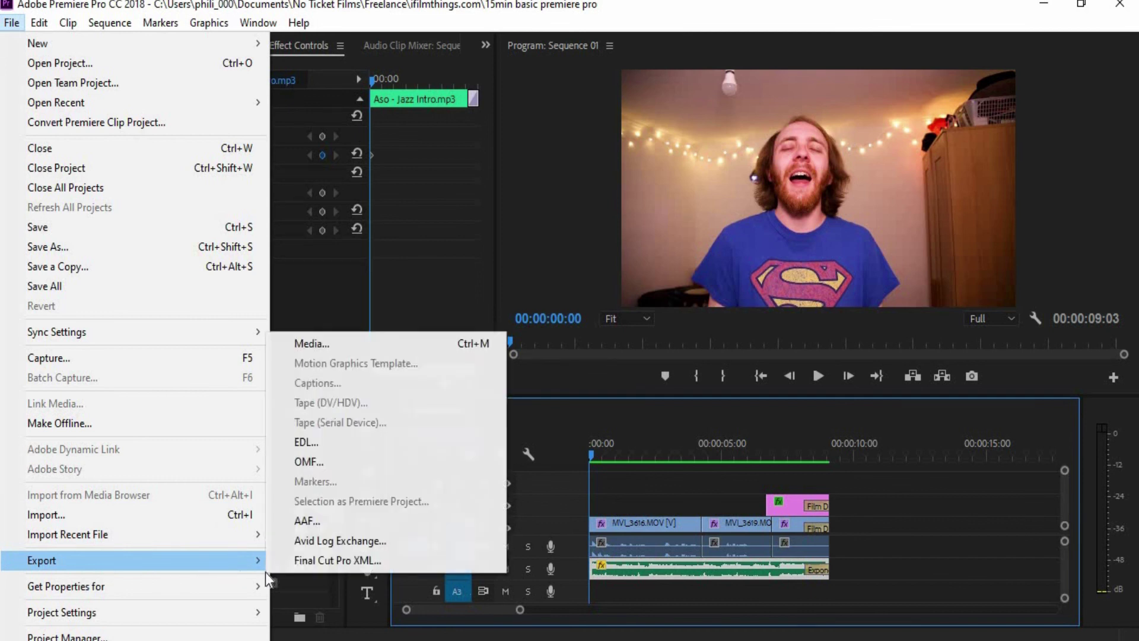
{"action": "left_click", "coordinate": [326, 346]}
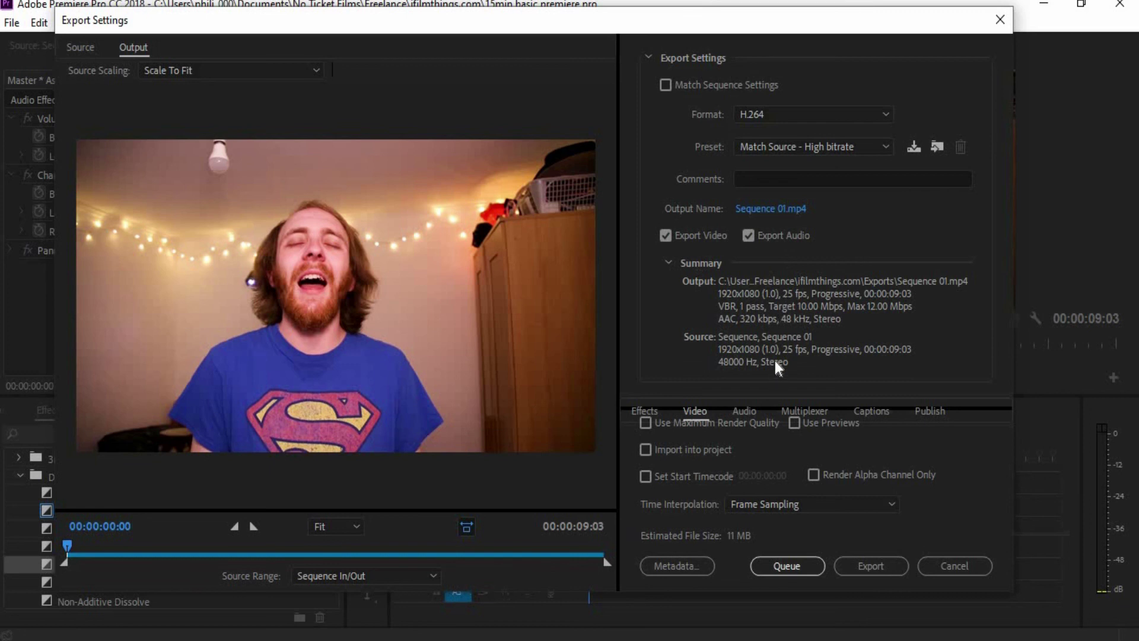
Set the export's output file name to "Prem Pro tutorial" in the Exports folder, as an MP4 video file
{"action": "left_click", "coordinate": [763, 207]}
{"action": "type", "text": "Prem Pro tutorial"}
{"action": "key", "text": "BackSpace"}
{"action": "type", "text": "l"}
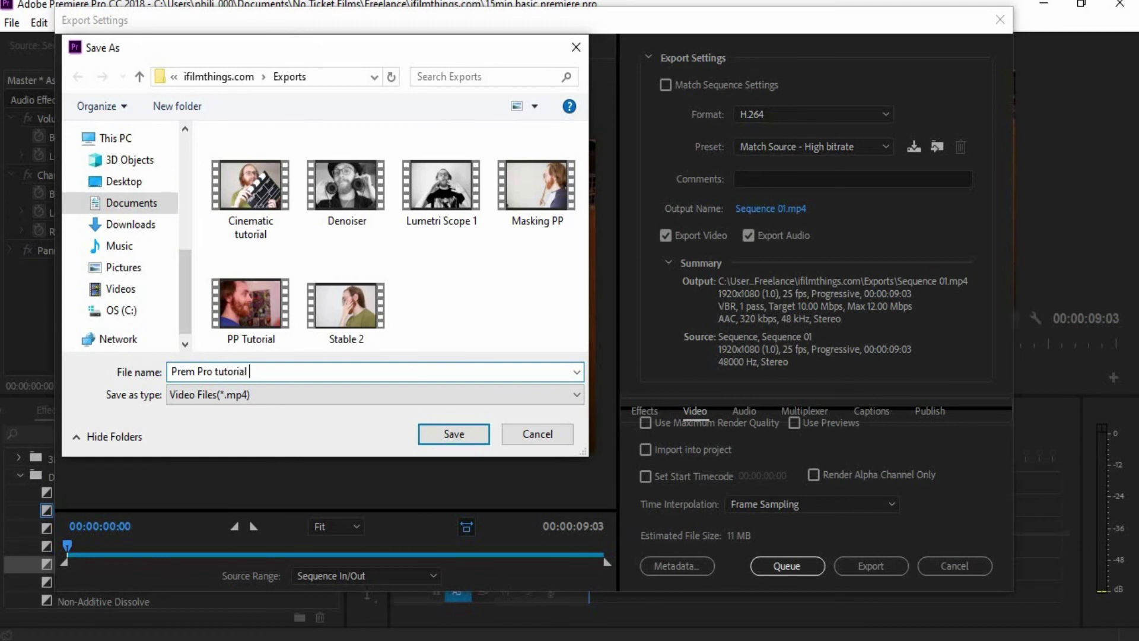
{"action": "left_click", "coordinate": [451, 433]}
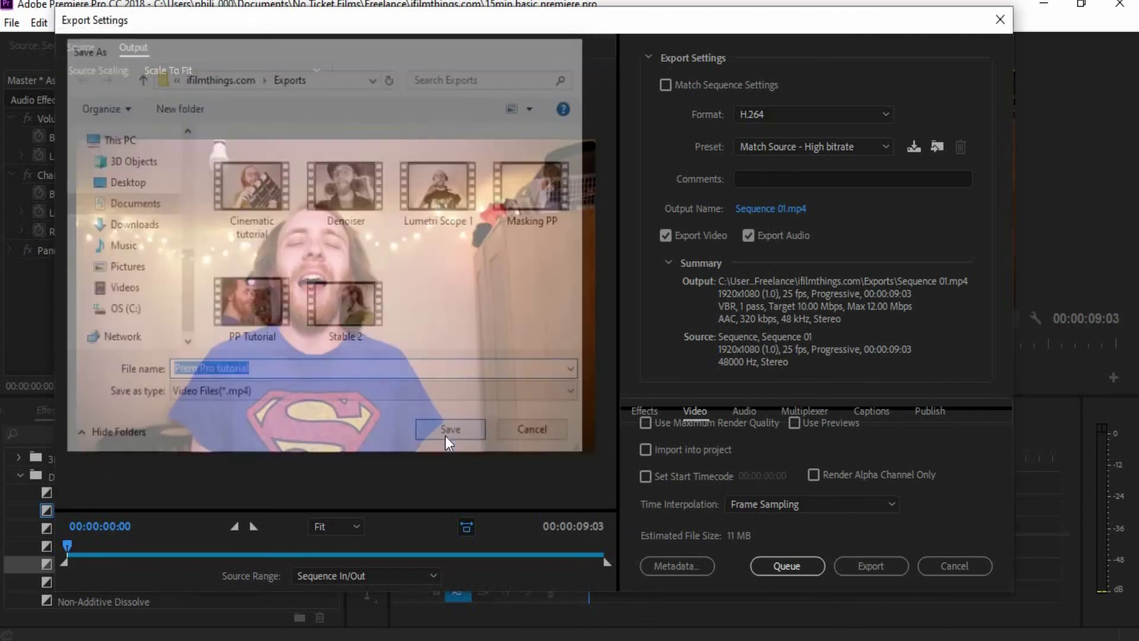